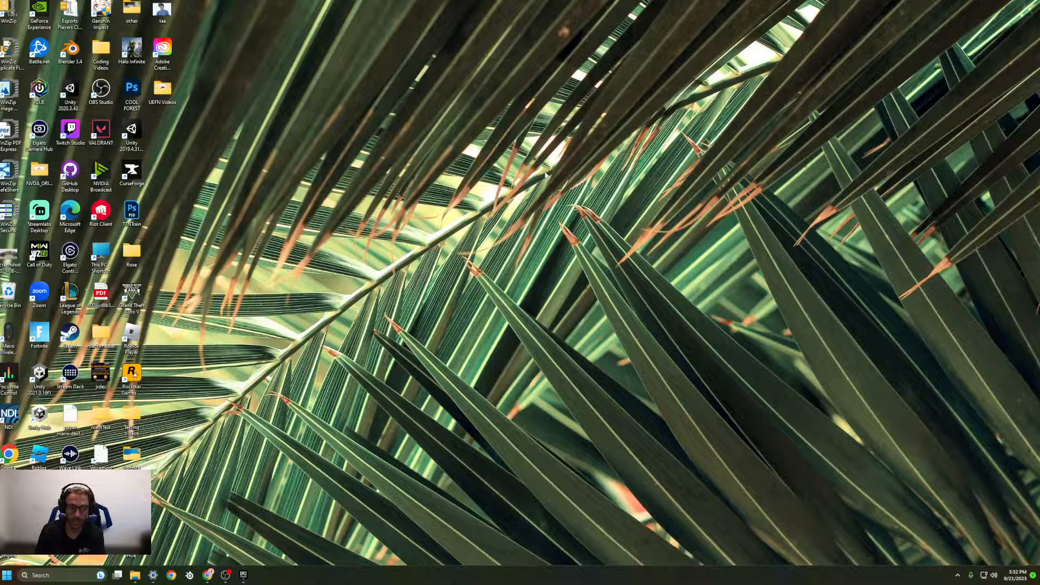
- Bring up the Epic Games Launcher and search the store for "unreal" to open the Unreal Editor For Fortnite page
{"action": "mouse_move", "coordinate": [249, 578]}
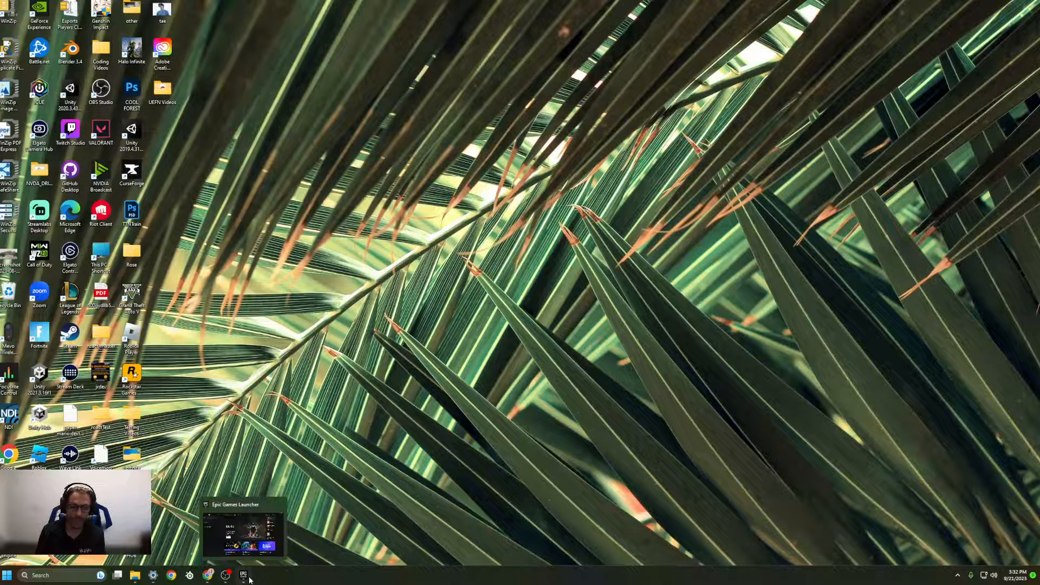
{"action": "left_click", "coordinate": [245, 576]}
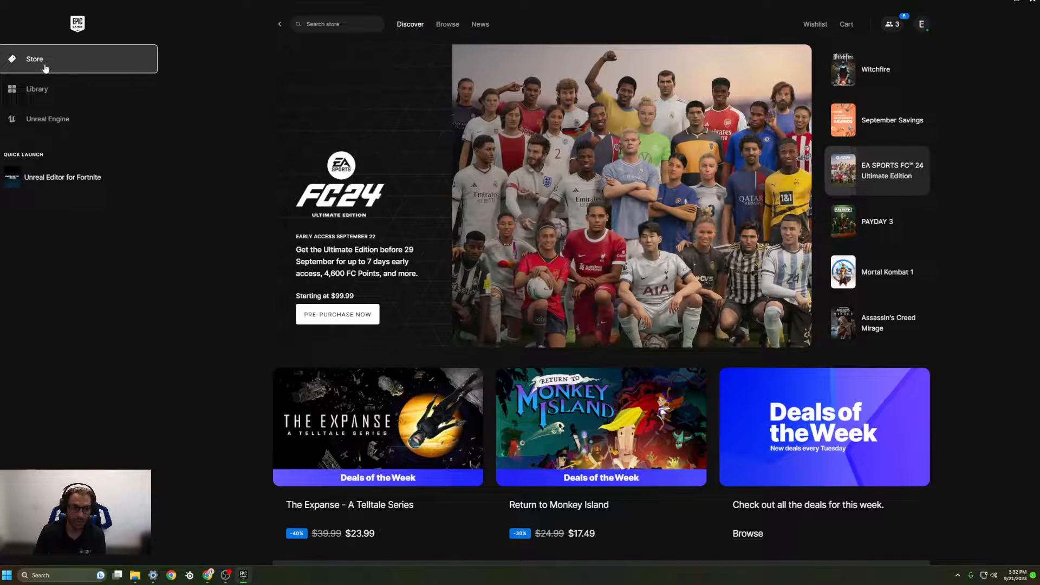
{"action": "left_click", "coordinate": [328, 23]}
{"action": "type", "text": "unreal"}
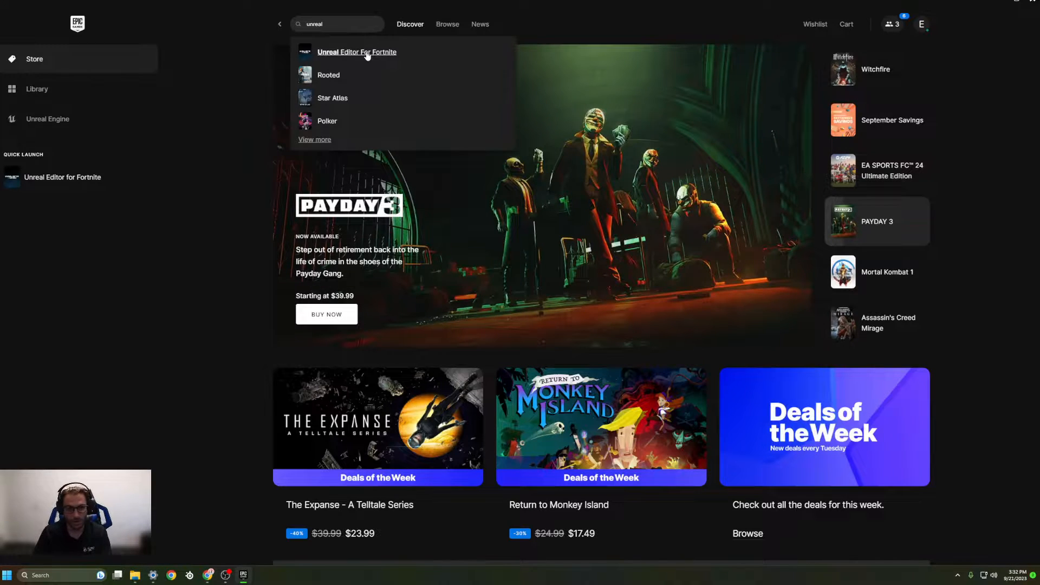
{"action": "left_click", "coordinate": [367, 52]}
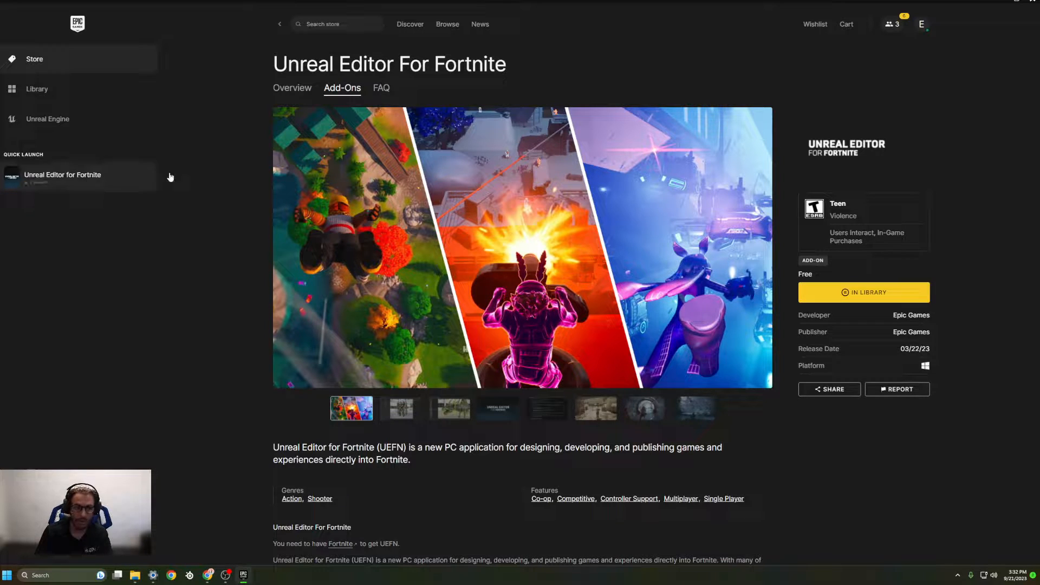
- Launch Unreal Editor for Fortnite from the library and bring up the island templates in its Project Browser
{"action": "left_click", "coordinate": [53, 94]}
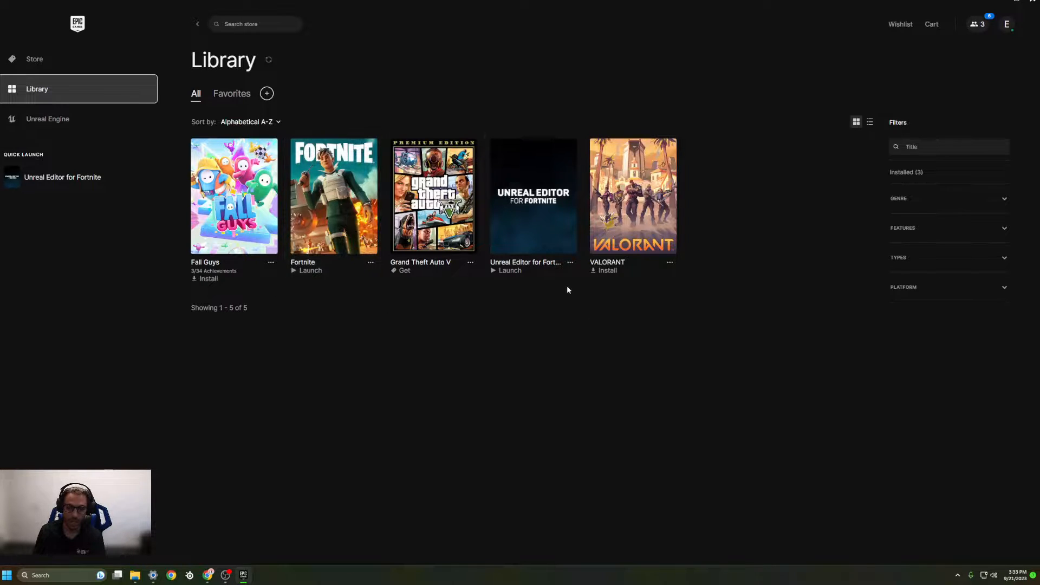
{"action": "left_click", "coordinate": [544, 233]}
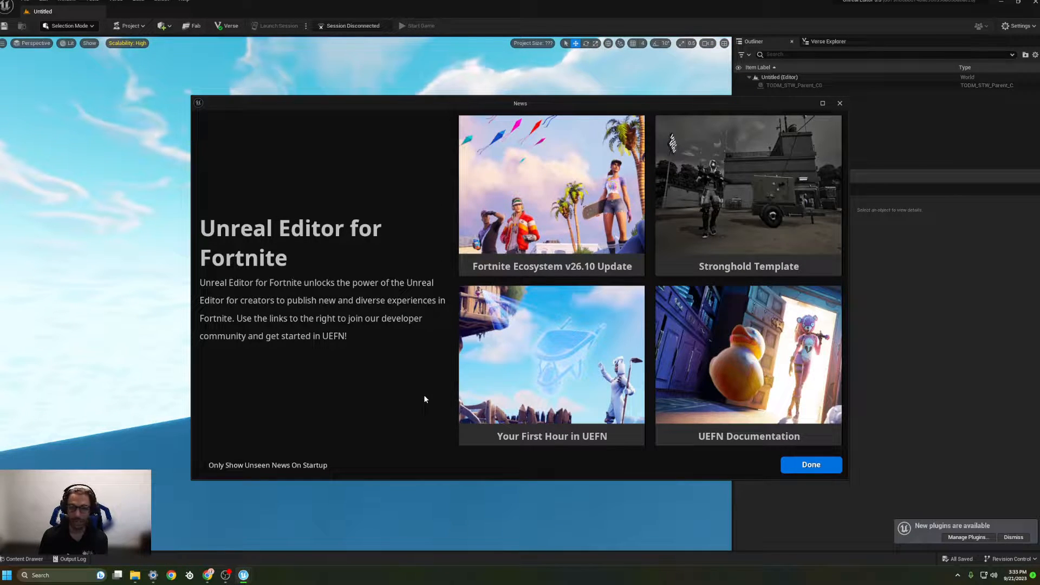
{"action": "left_click", "coordinate": [812, 465]}
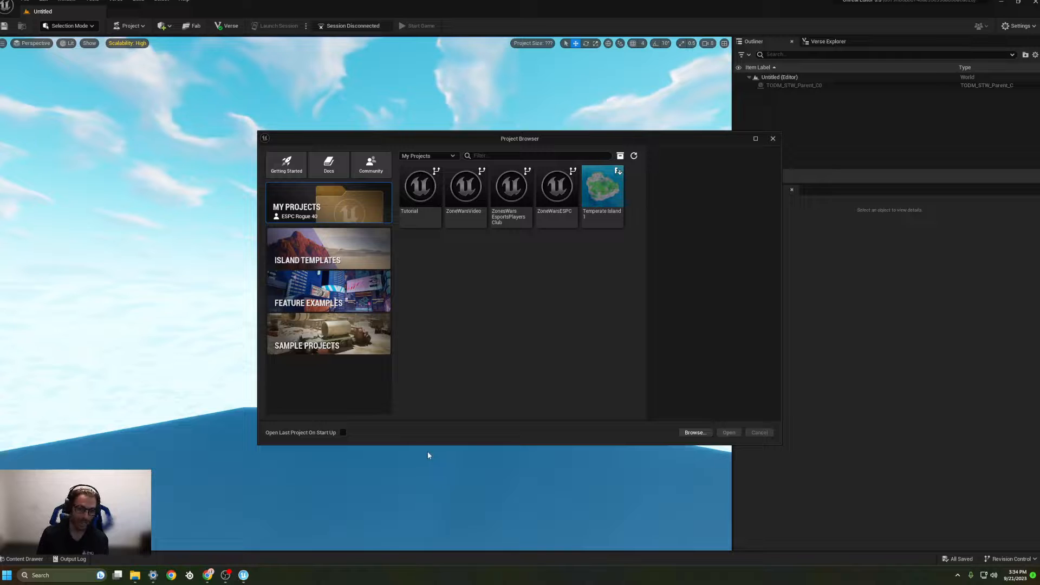
{"action": "left_click", "coordinate": [362, 249]}
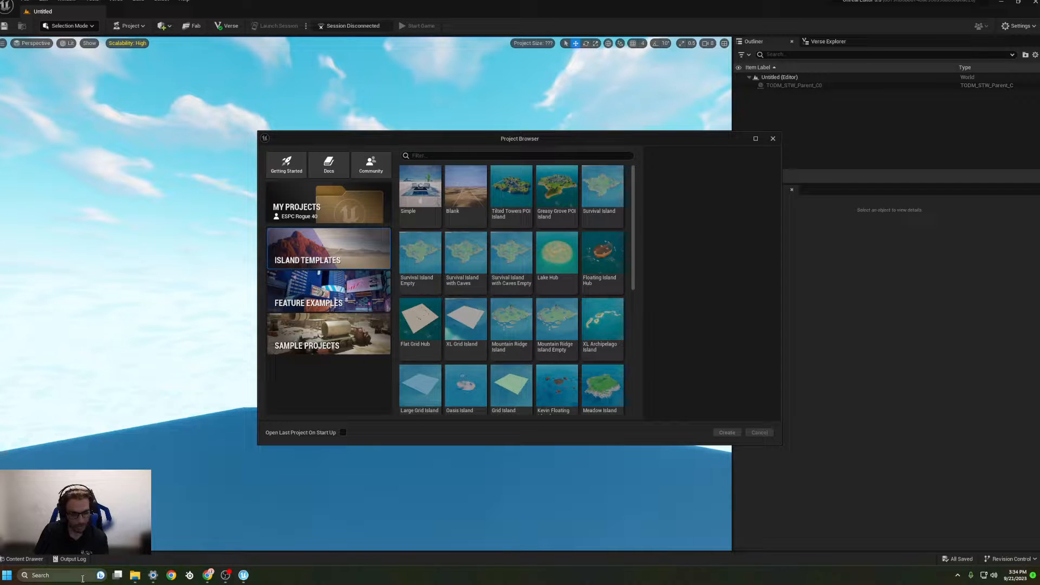
- Switch to Chrome, search Google for "visual studio code" and open its Download page
{"action": "mouse_move", "coordinate": [171, 575]}
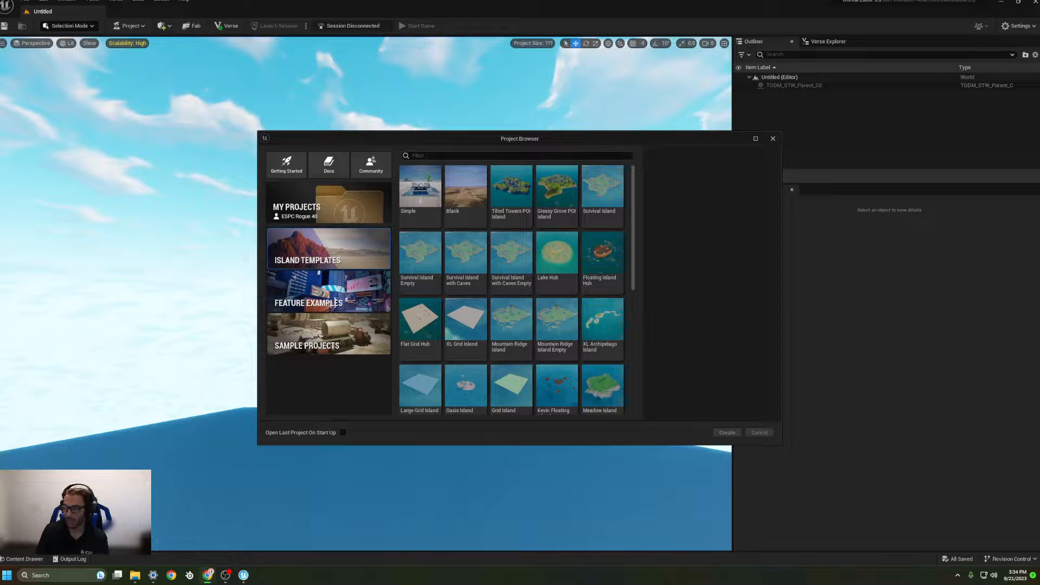
{"action": "left_click_drag", "start_coordinate": [1039, 260], "coordinate": [510, 0]}
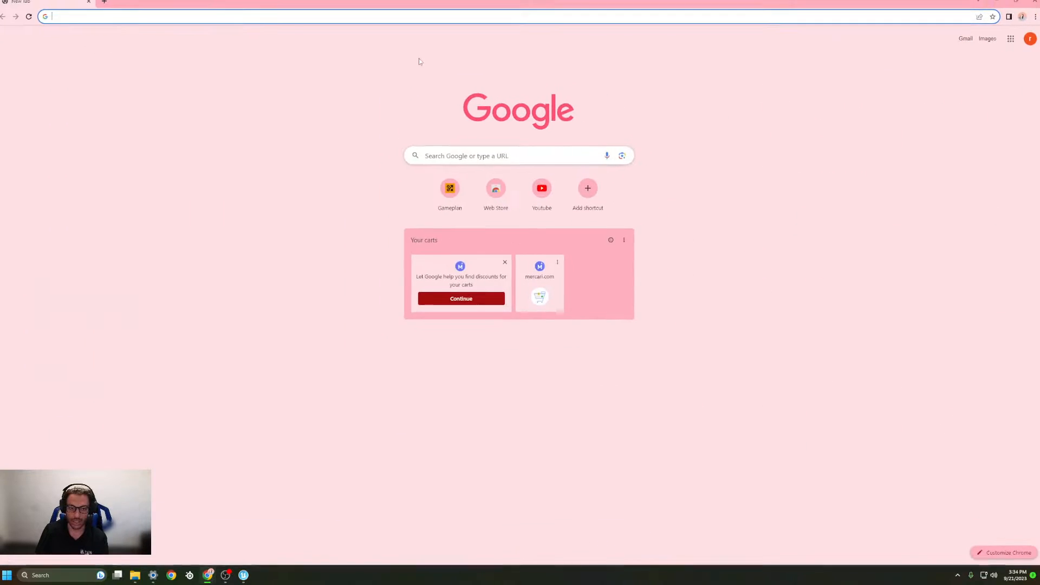
{"action": "left_click", "coordinate": [487, 158]}
{"action": "type", "text": "vis"}
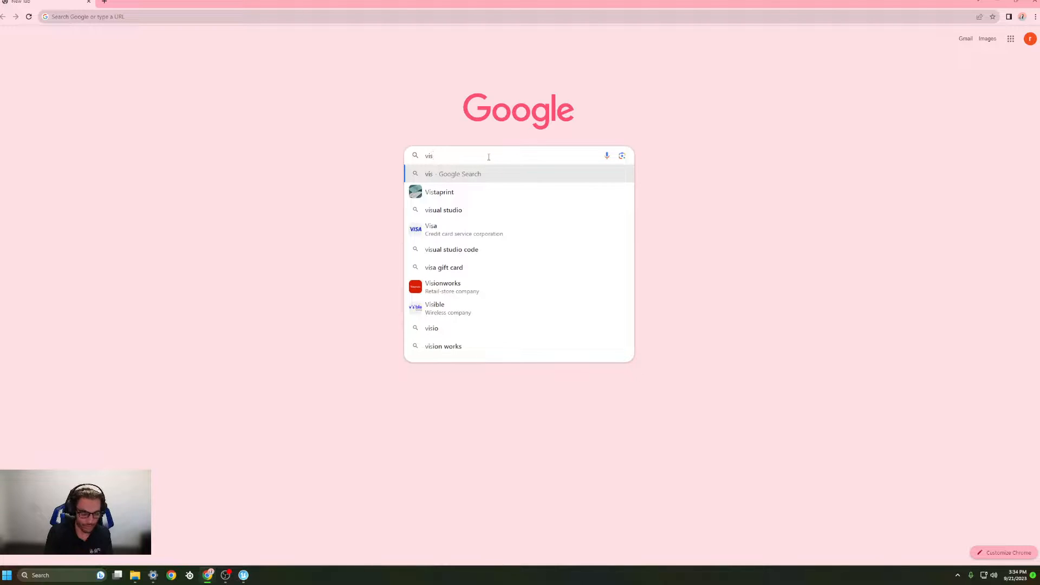
{"action": "type", "text": "ual studio code"}
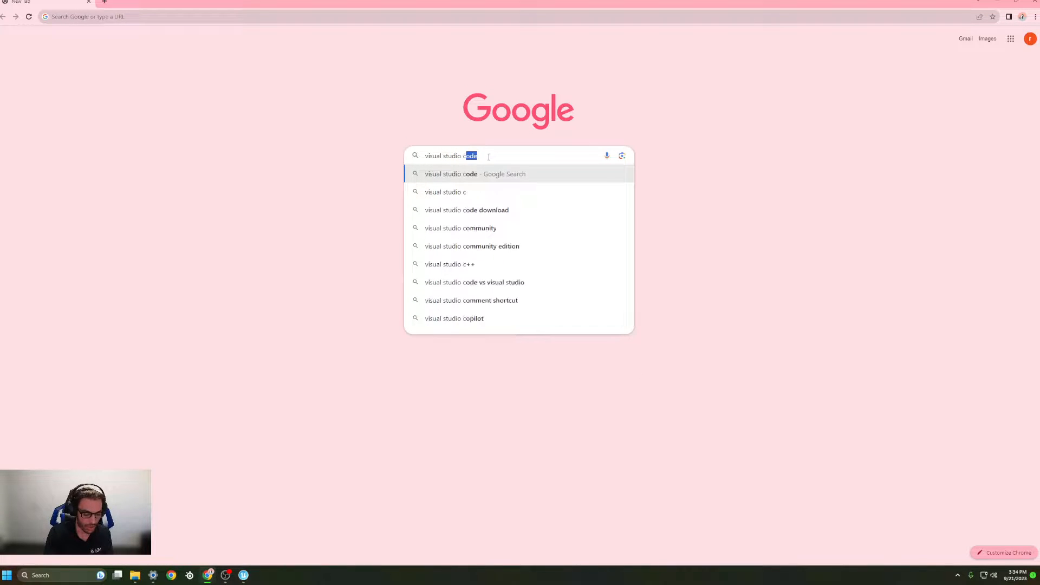
{"action": "key", "text": "Return"}
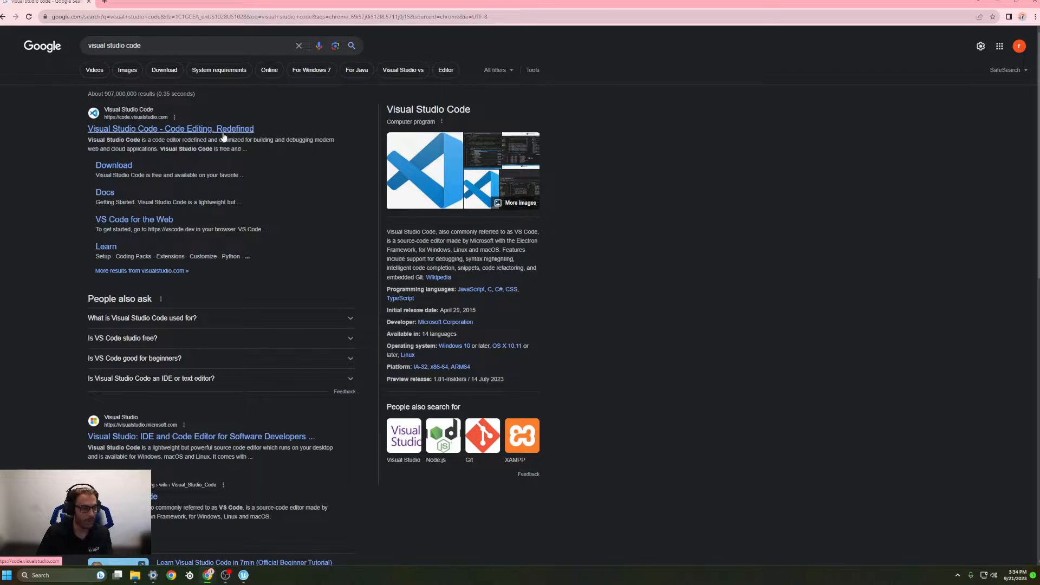
{"action": "left_click", "coordinate": [125, 165]}
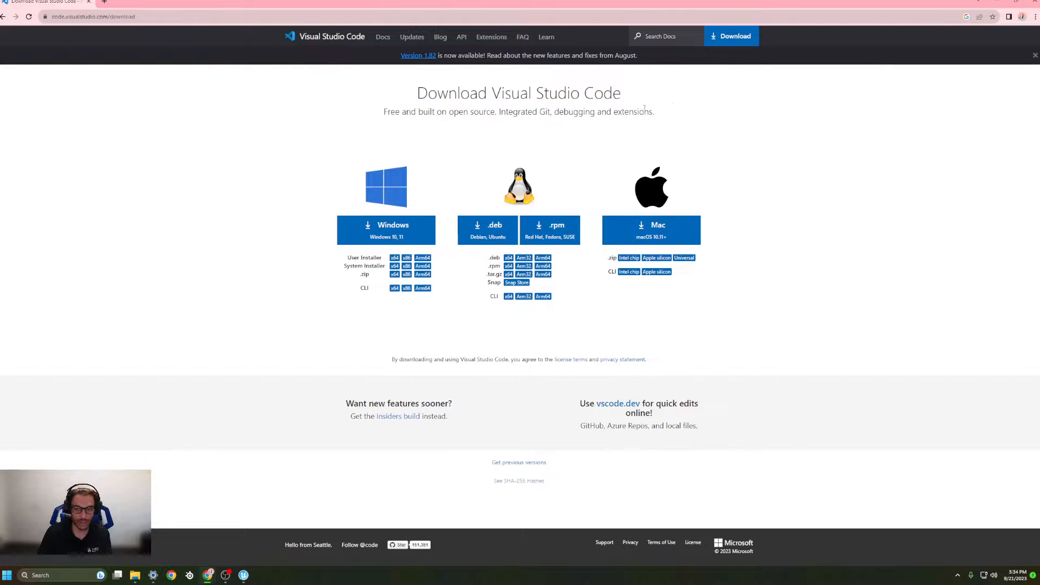
- Minimize the browser window to return to the Project Browser in Unreal Editor for Fortnite
{"action": "left_click_drag", "start_coordinate": [672, 107], "coordinate": [505, 93]}
{"action": "left_click", "coordinate": [728, 103]}
{"action": "left_click", "coordinate": [1016, 2]}
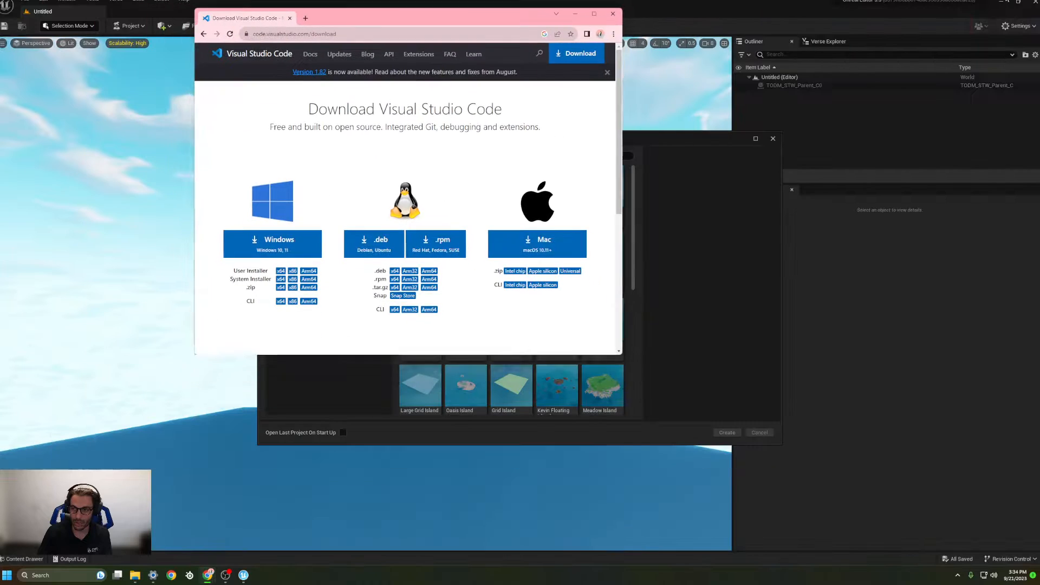
{"action": "left_click", "coordinate": [574, 14]}
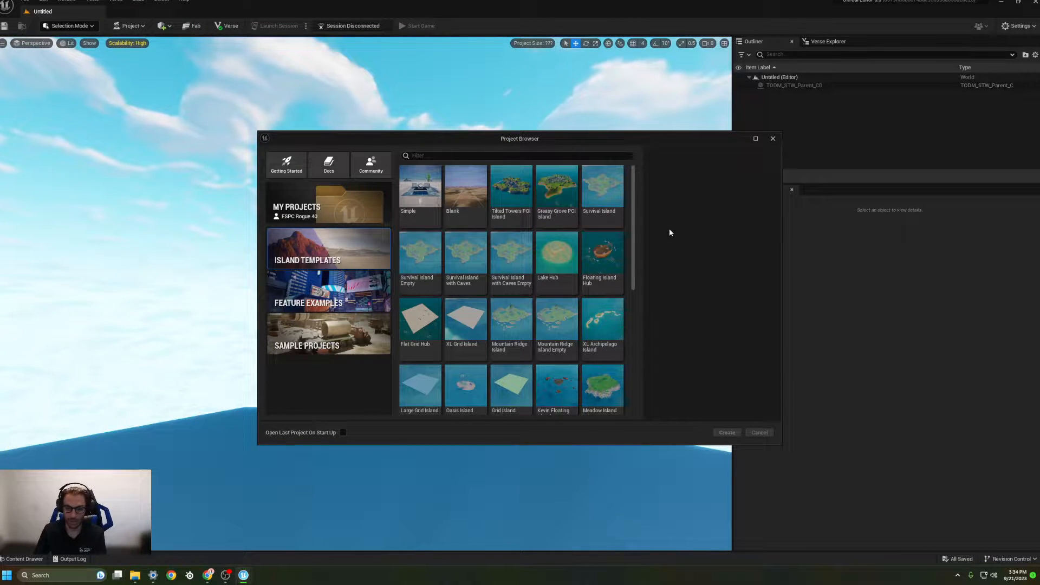
- Create a new project named Tutorial1 from the Blank island template
{"action": "left_click", "coordinate": [463, 199]}
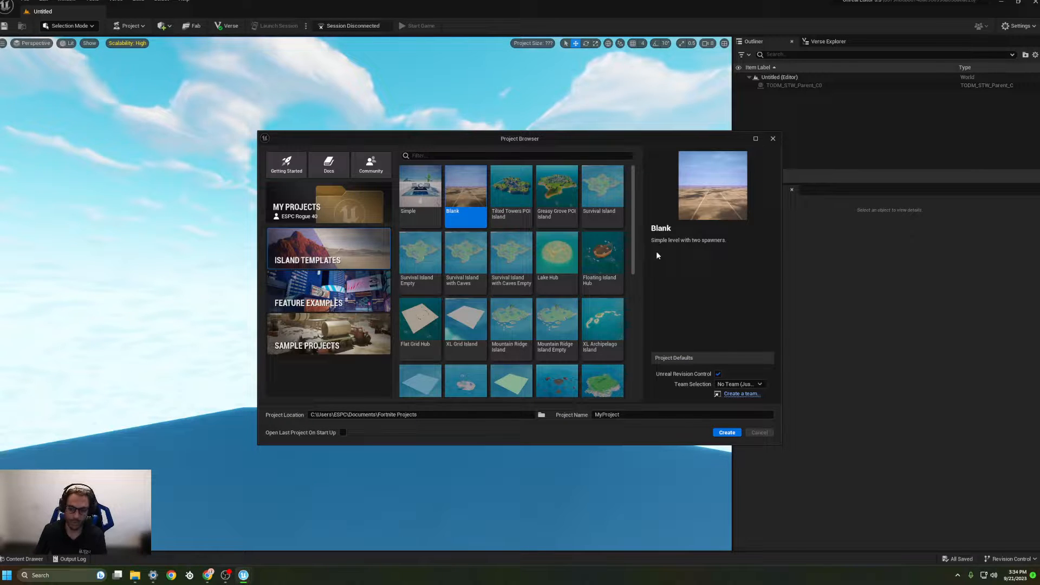
{"action": "left_click_drag", "start_coordinate": [633, 415], "coordinate": [602, 419]}
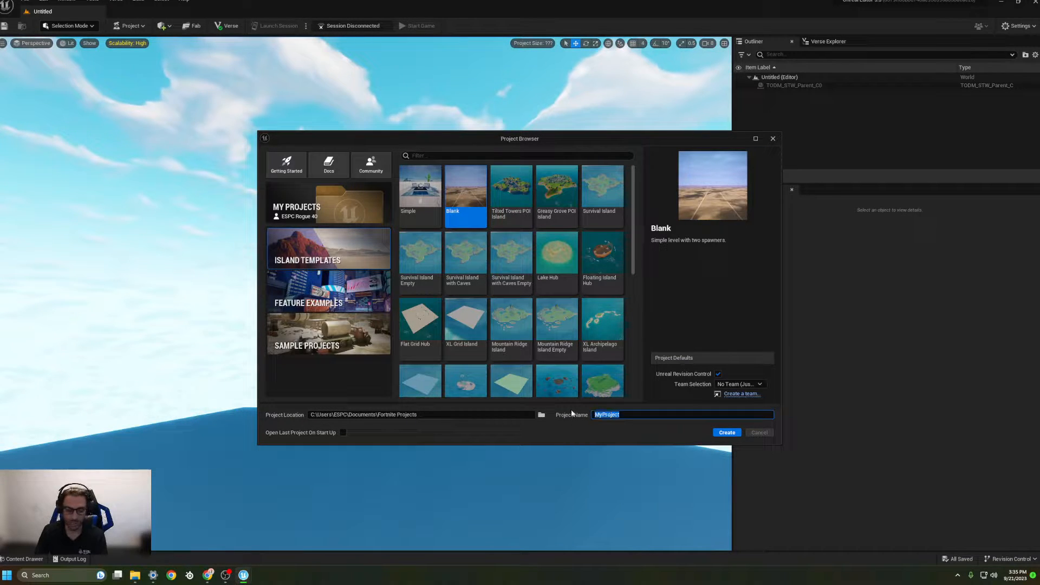
{"action": "type", "text": "Tutori"}
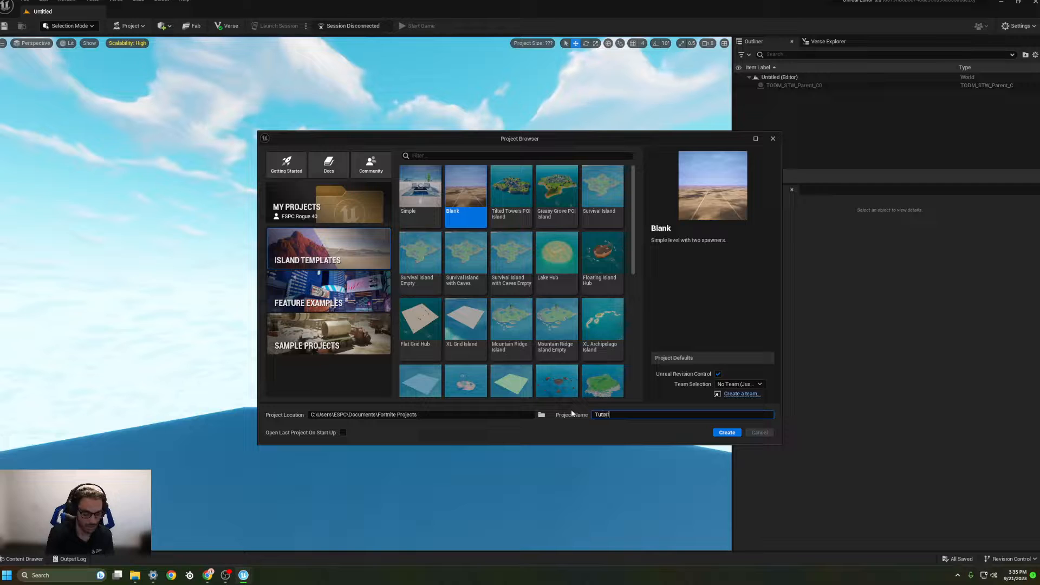
{"action": "type", "text": "al1"}
{"action": "left_click", "coordinate": [727, 433]}
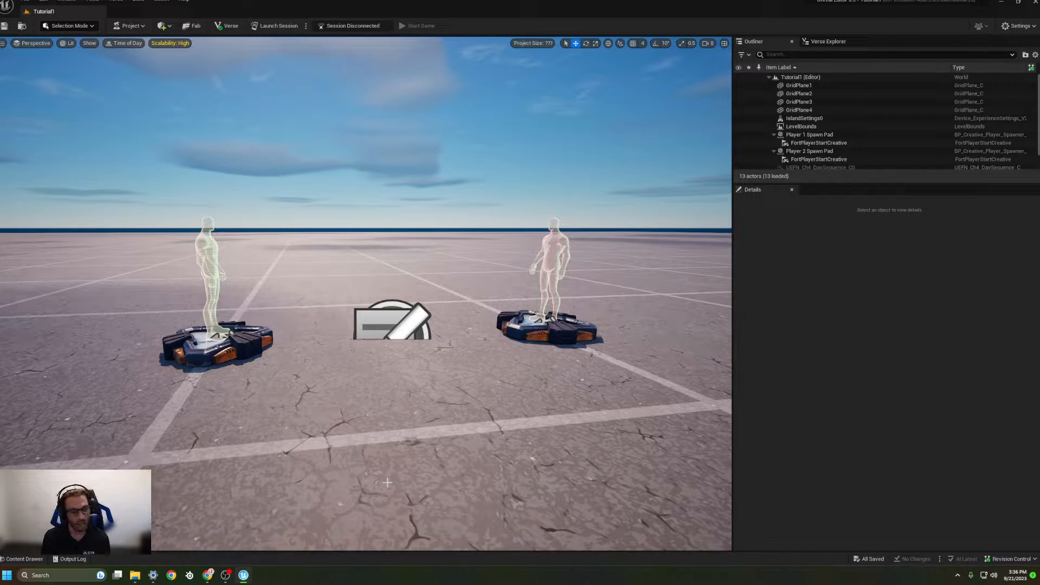
- Delete the Player 2 Spawn Pad from the level and select the Player 1 Spawn Pad
{"action": "left_click", "coordinate": [536, 328]}
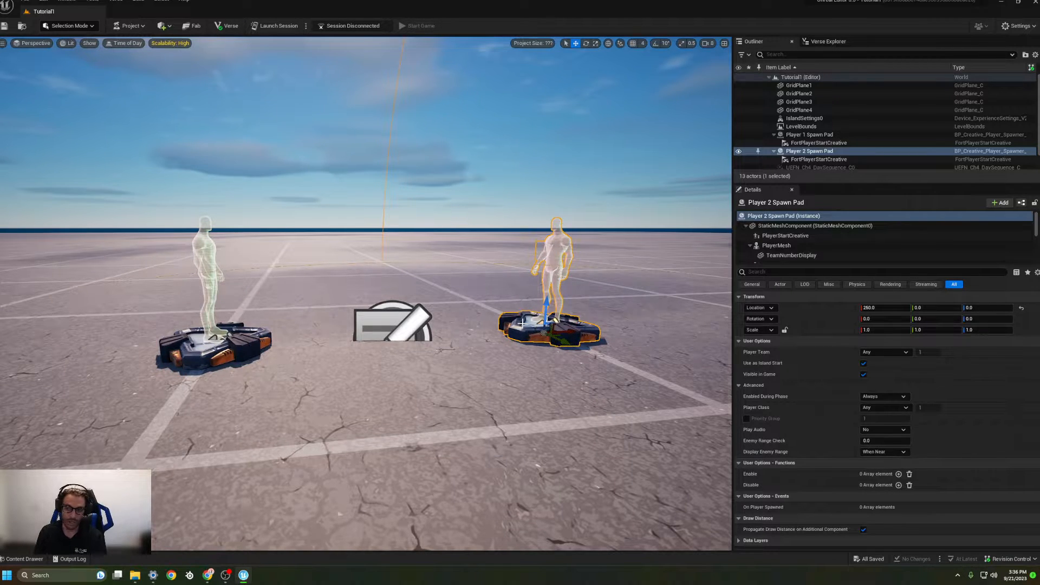
{"action": "key", "text": "Delete"}
{"action": "left_click", "coordinate": [251, 346]}
- Examine the level around the Player 1 Spawn Pad by flying the camera forward, backward, sideways, up and down
{"action": "right_click_drag", "start_coordinate": [295, 359], "coordinate": [268, 363]}
{"action": "key", "text": "s"}
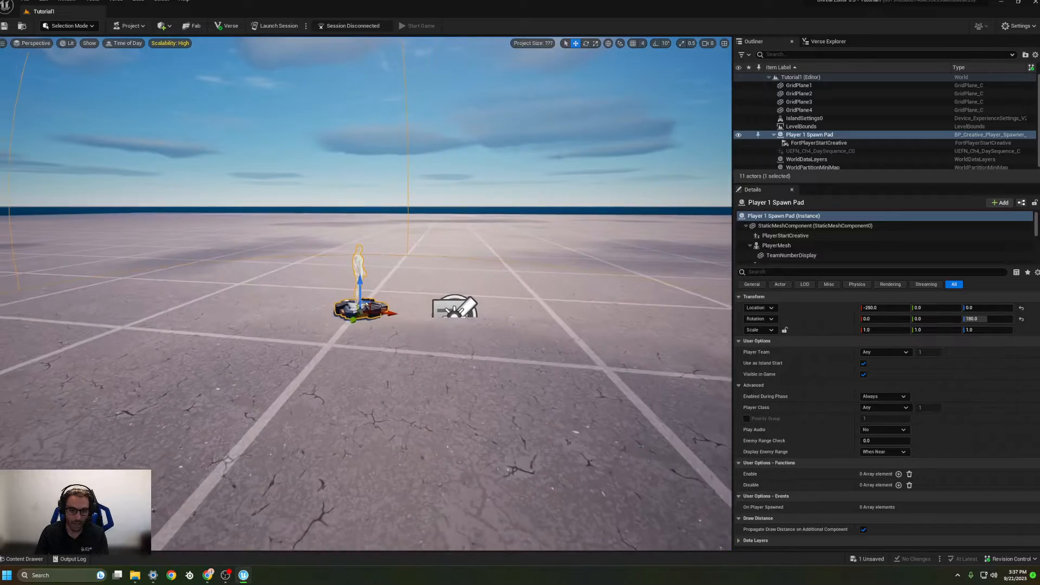
{"action": "right_click_drag", "start_coordinate": [326, 313], "coordinate": [327, 312]}
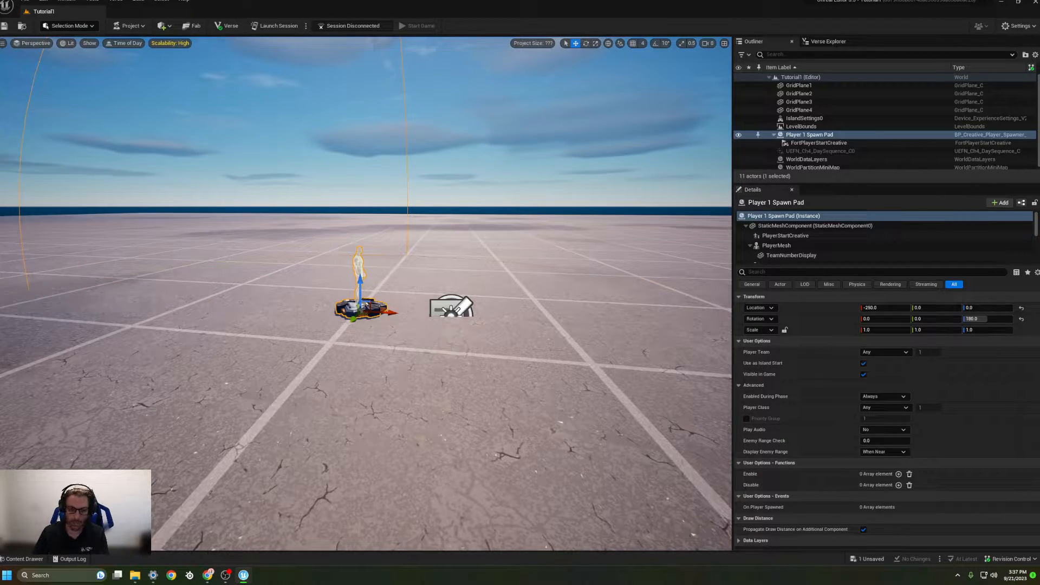
{"action": "key", "text": "w"}
{"action": "key", "text": "s"}
{"action": "key", "text": "a"}
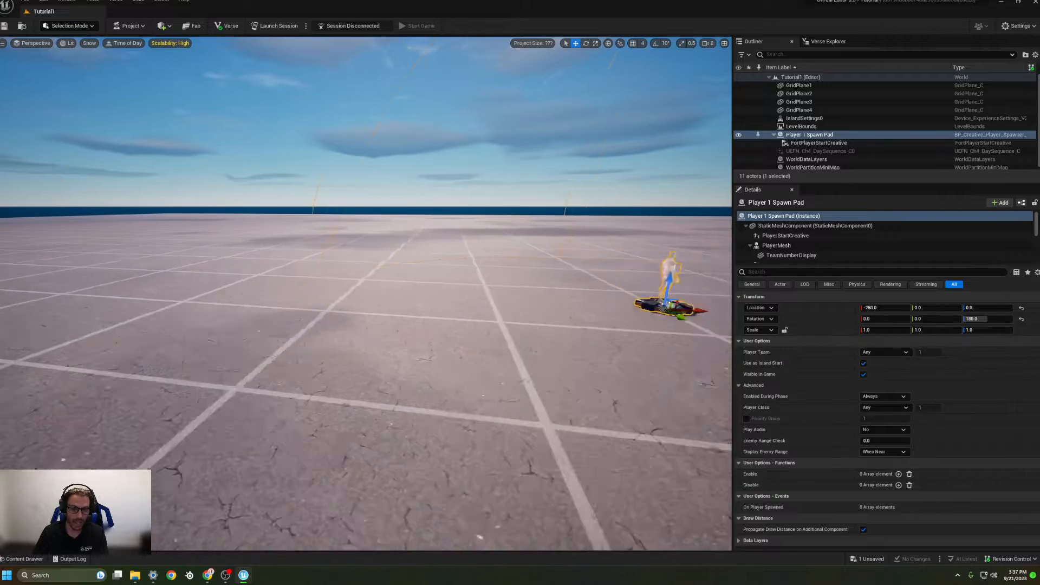
{"action": "key", "text": "d"}
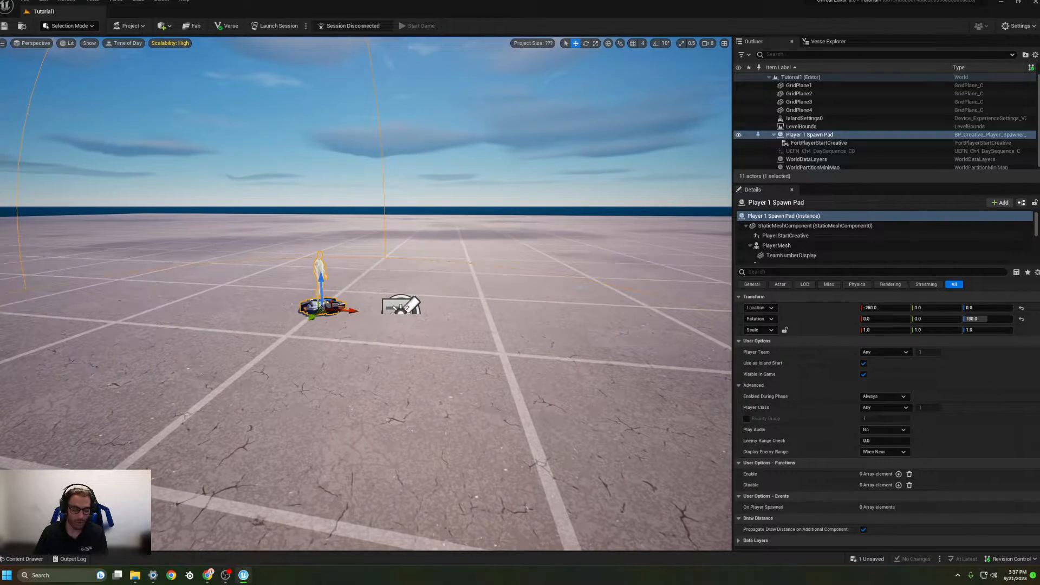
{"action": "key", "text": "q"}
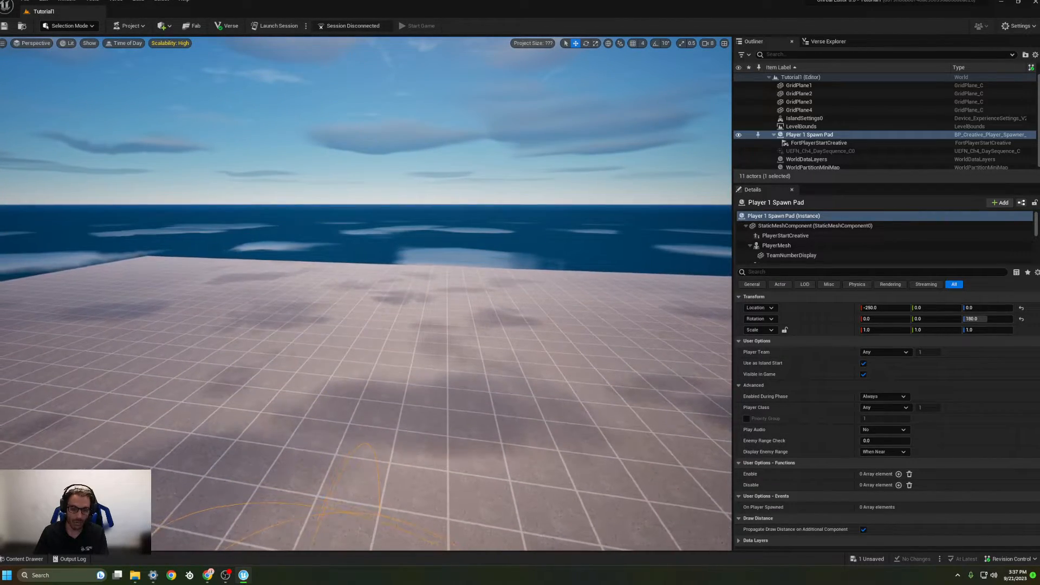
{"action": "key", "text": "e"}
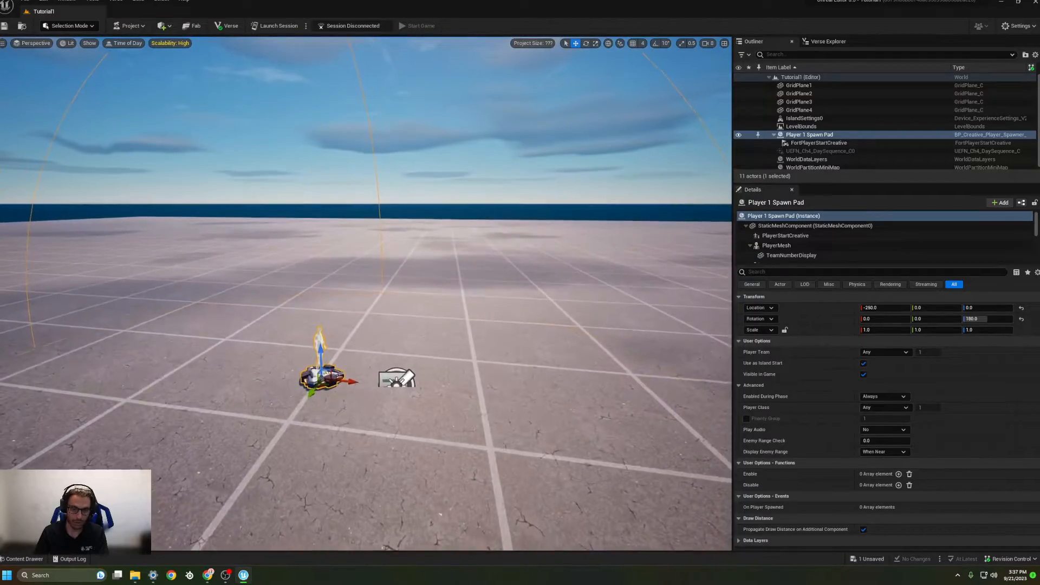
{"action": "key", "text": "w"}
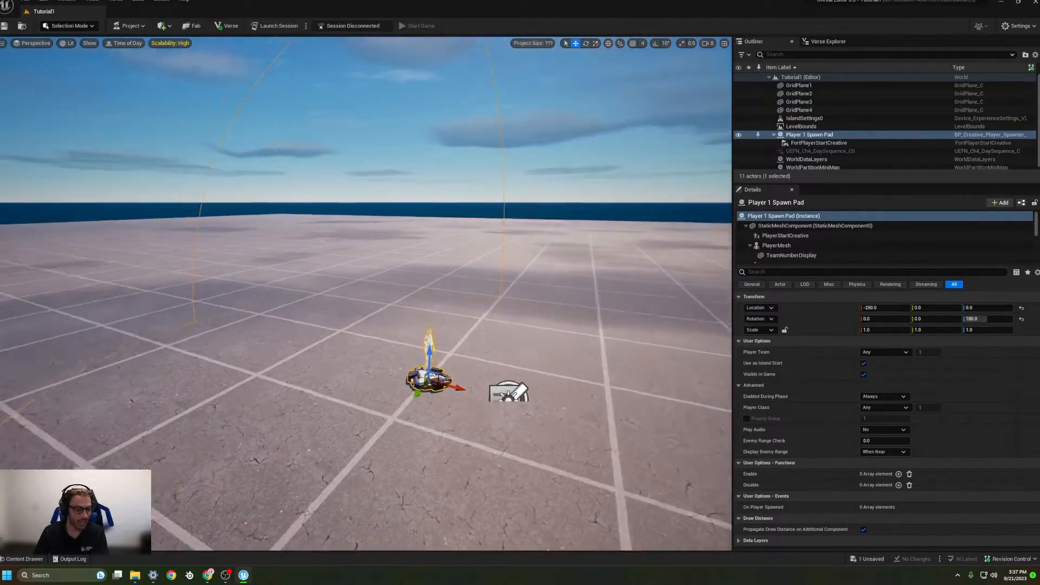
{"action": "key", "text": "s"}
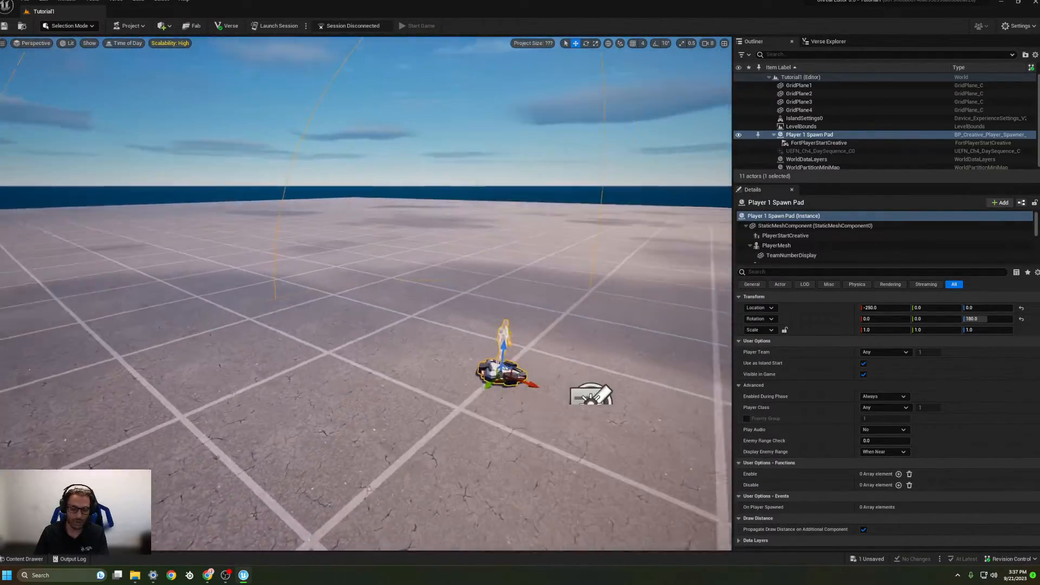
{"action": "right_click_drag", "start_coordinate": [366, 292], "coordinate": [385, 318]}
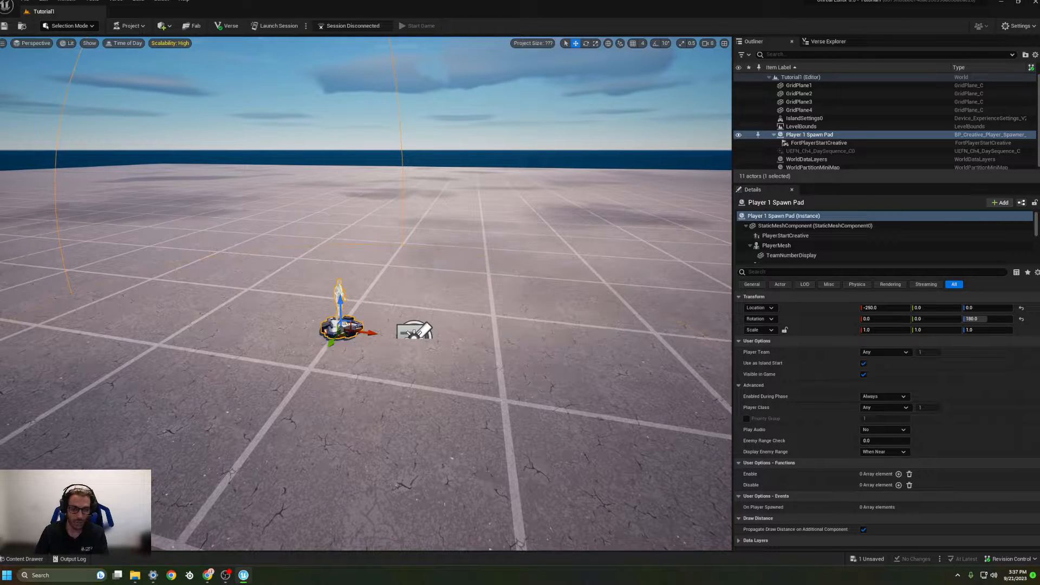
- Raise the viewport camera speed and try it out by flying over the island
{"action": "scroll", "coordinate": [366, 293], "scroll_direction": "up", "scroll_amount": 2}
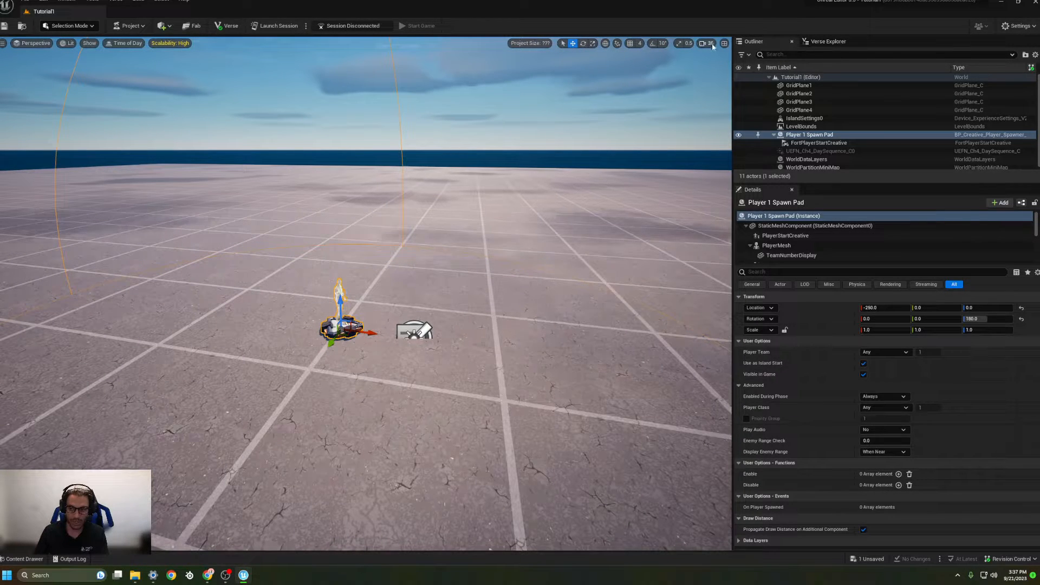
{"action": "right_click_drag", "start_coordinate": [583, 168], "coordinate": [588, 115]}
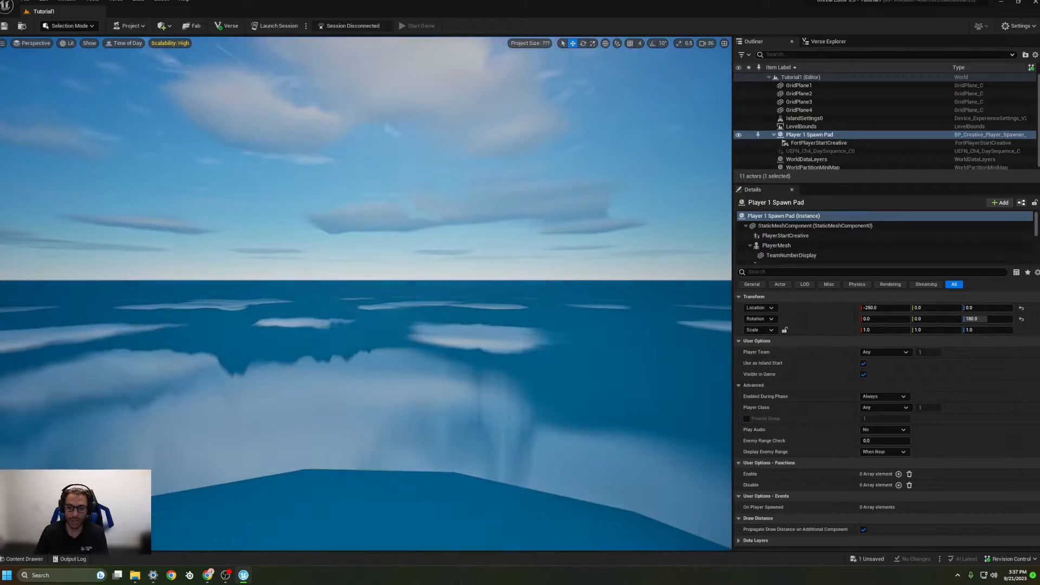
{"action": "right_click_drag", "start_coordinate": [366, 292], "coordinate": [363, 398]}
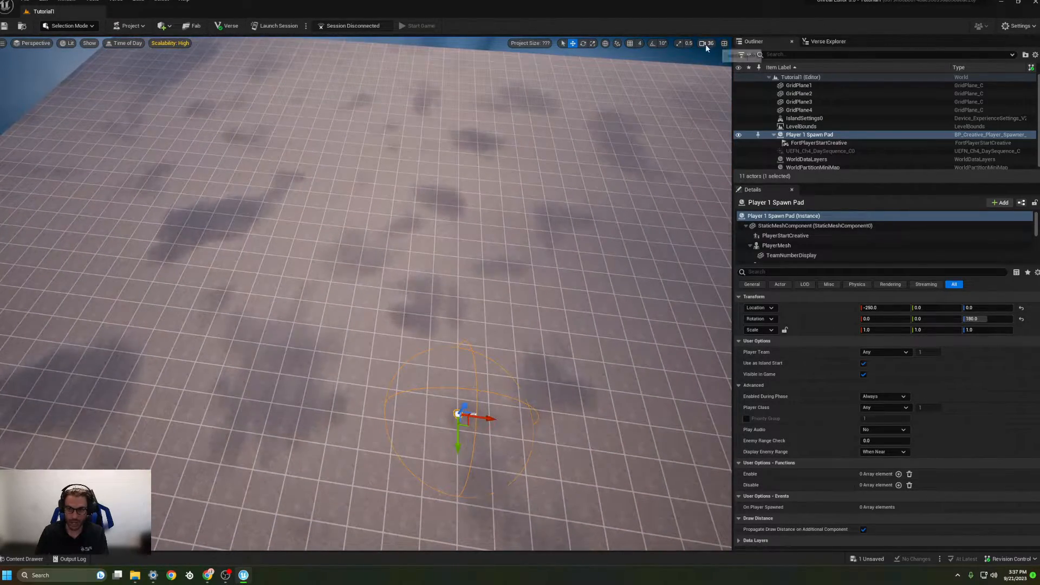
- Lower the viewport camera speed to 4.0 and fly over the island grid around the spawn pad
{"action": "scroll", "coordinate": [366, 292], "scroll_direction": "down", "scroll_amount": 4}
{"action": "right_click_drag", "start_coordinate": [366, 293], "coordinate": [418, 238]}
{"action": "key", "text": "w"}
{"action": "scroll", "coordinate": [366, 292], "scroll_direction": "down", "scroll_amount": 1}
{"action": "key", "text": "w"}
{"action": "key", "text": "s"}
{"action": "key", "text": "w"}
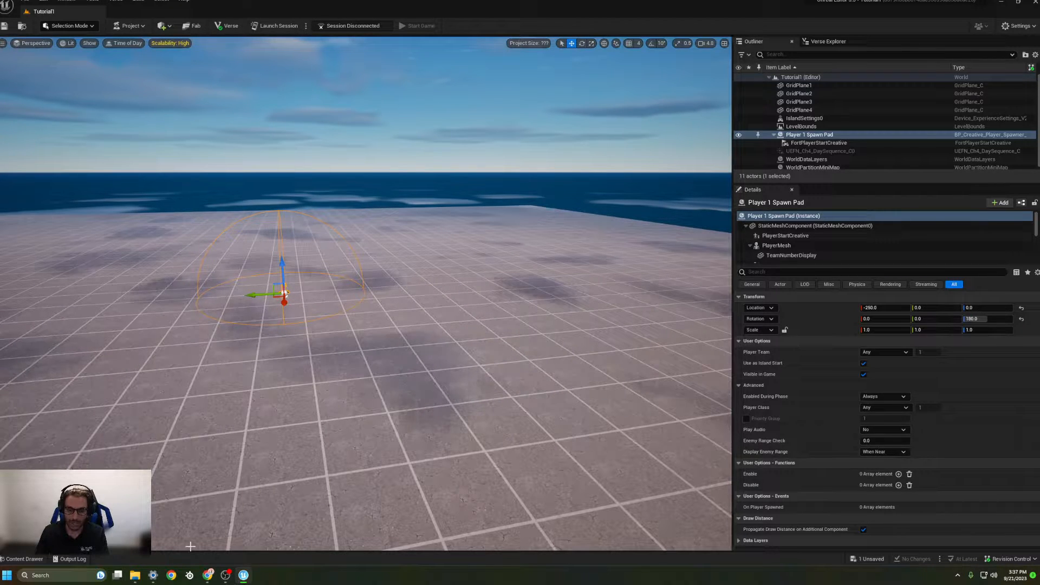
- Reduce the viewport camera speed to 3.2 and move in close to the Player 1 Spawn Pad
{"action": "right_click_drag", "start_coordinate": [217, 108], "coordinate": [182, 108]}
{"action": "key", "text": "w"}
{"action": "scroll", "coordinate": [182, 109], "scroll_direction": "down", "scroll_amount": 2}
{"action": "key", "text": "e"}
{"action": "right_click_drag", "start_coordinate": [233, 181], "coordinate": [287, 260]}
{"action": "key", "text": "w"}
{"action": "scroll", "coordinate": [233, 181], "scroll_direction": "down", "scroll_amount": 1}
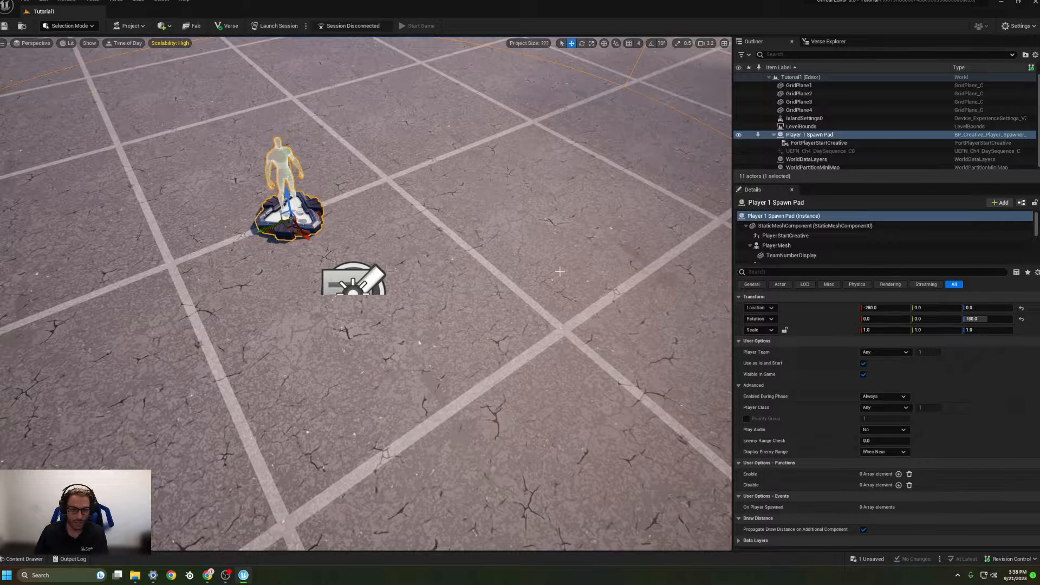
- Reset the editor's window arrangement to the Default Editor Layout
{"action": "left_click", "coordinate": [67, 2]}
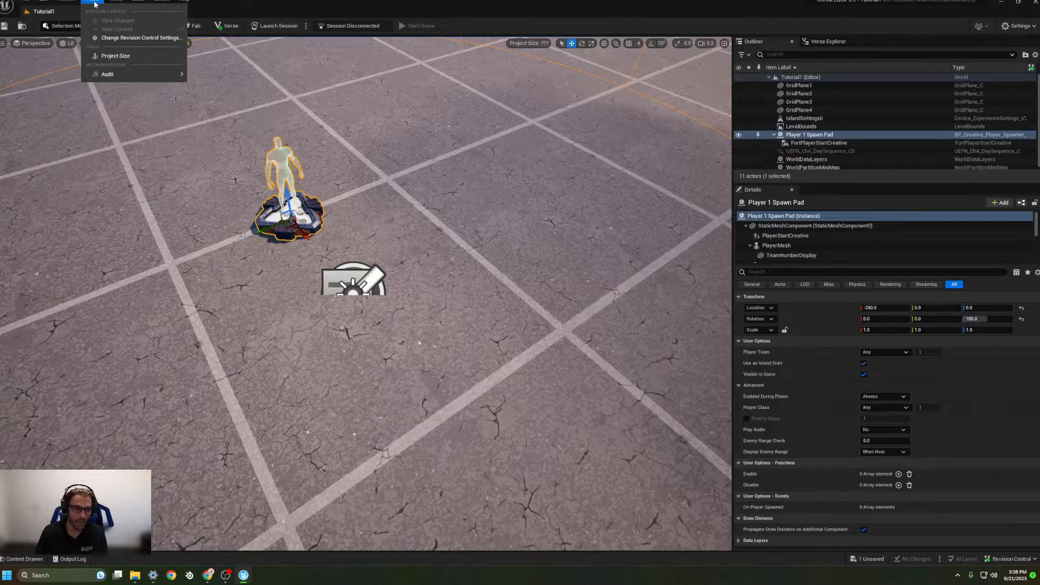
{"action": "mouse_move", "coordinate": [109, 21]}
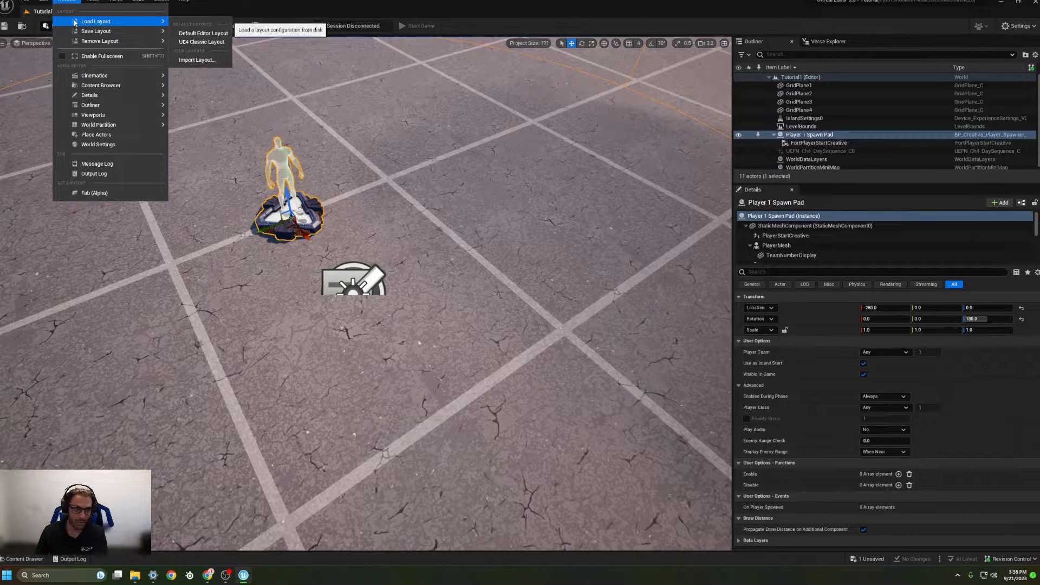
{"action": "left_click", "coordinate": [204, 35]}
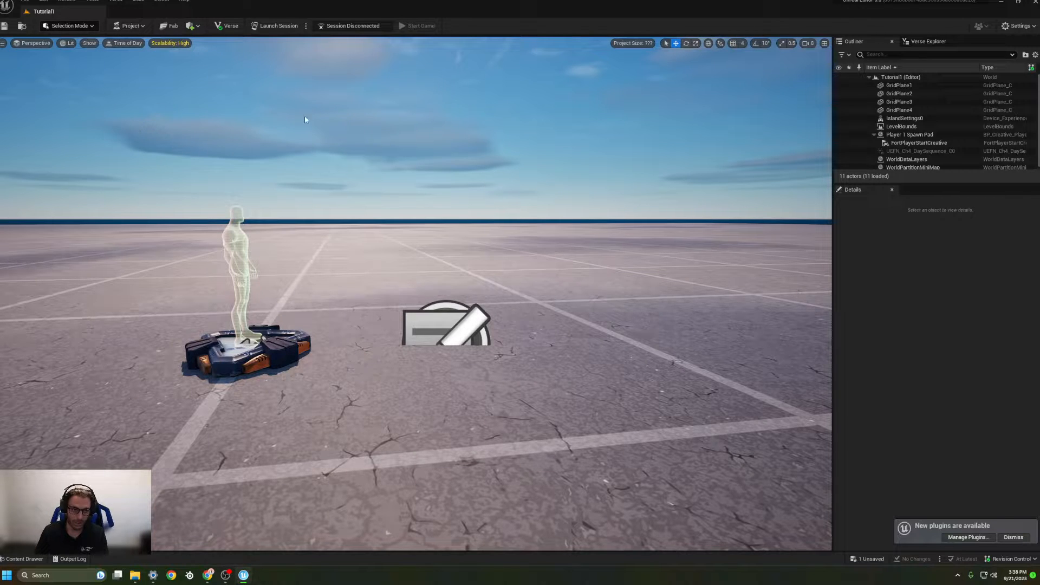
{"action": "right_click_drag", "start_coordinate": [309, 117], "coordinate": [263, 111]}
- Examine the layout-loading options and the editor panels that can be shown, such as Content Browser, Details, Outliner and World Partition
{"action": "left_click", "coordinate": [66, 1]}
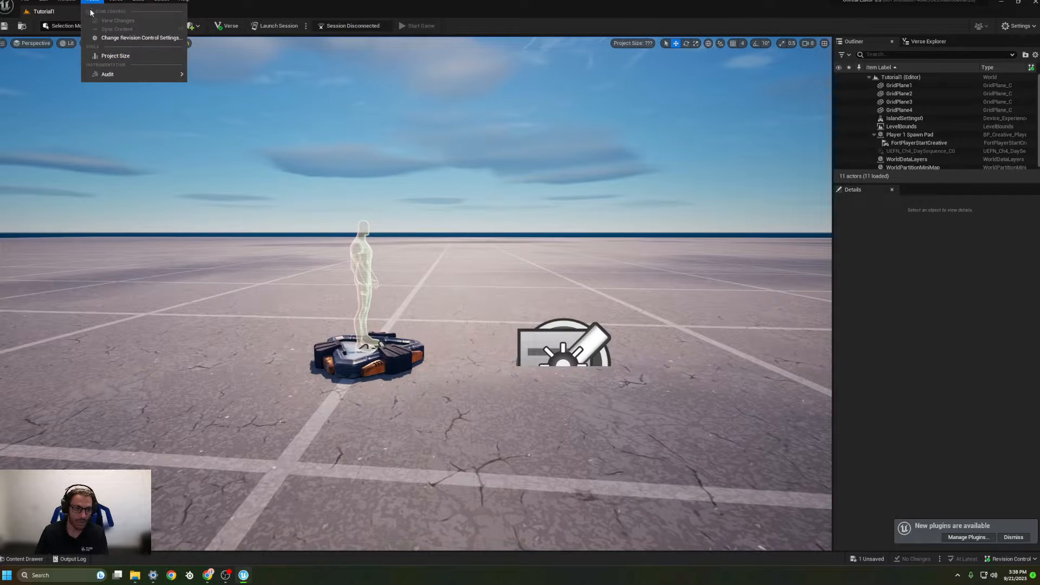
{"action": "mouse_move", "coordinate": [96, 21]}
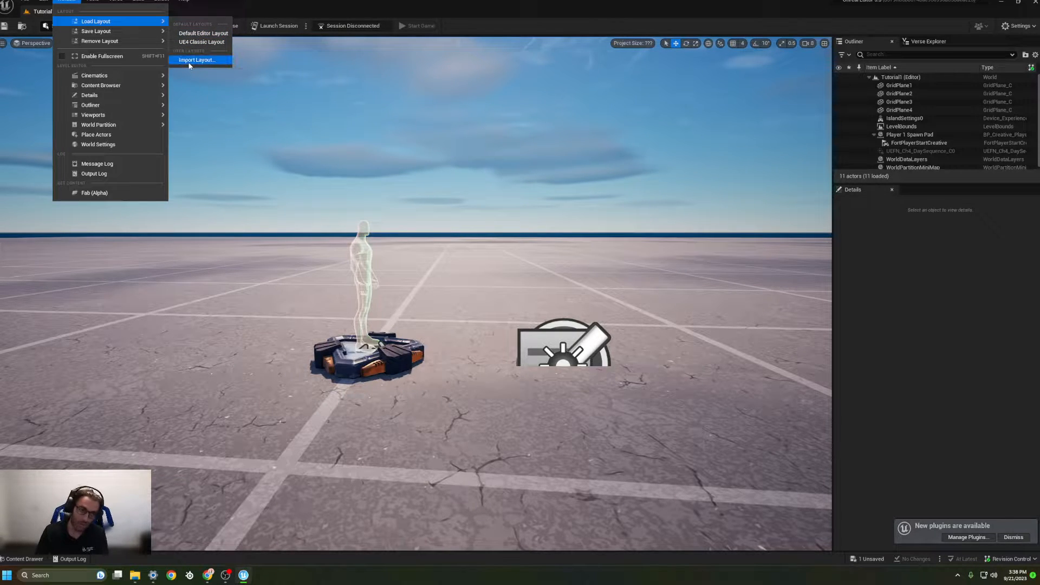
{"action": "left_click", "coordinate": [232, 142]}
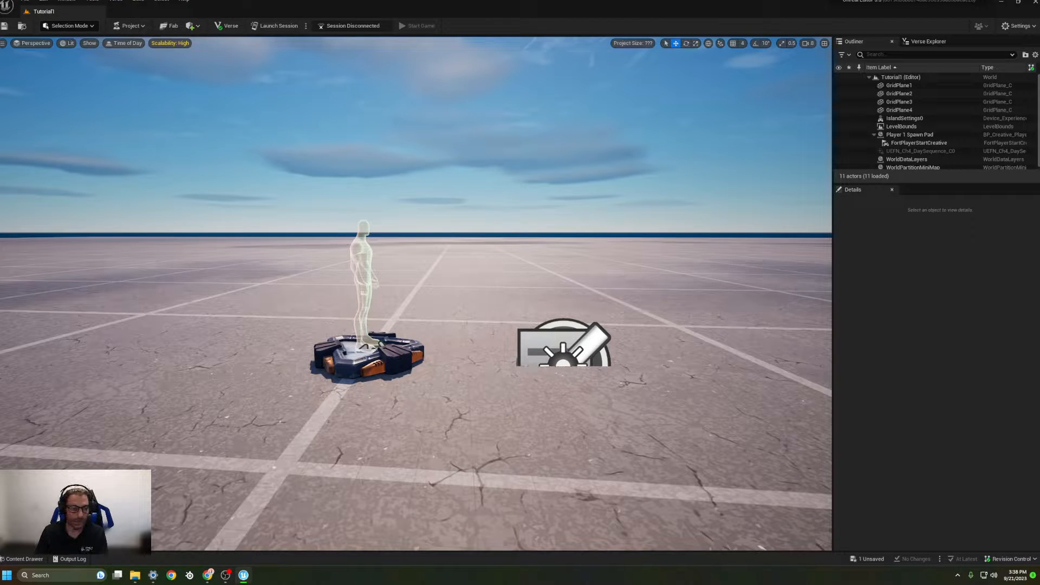
{"action": "left_click", "coordinate": [67, 2]}
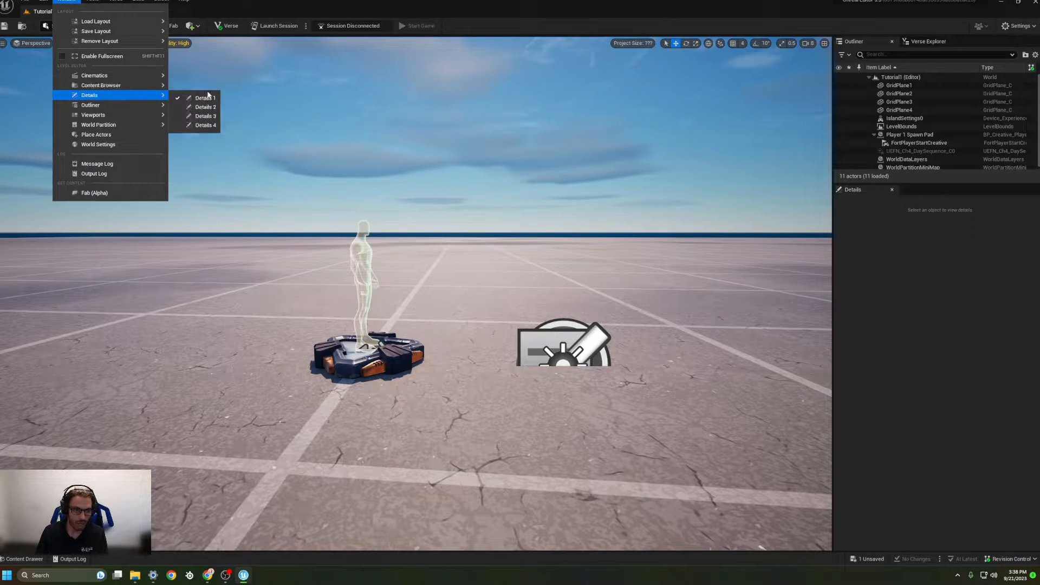
{"action": "mouse_move", "coordinate": [155, 87]}
{"action": "mouse_move", "coordinate": [131, 102]}
{"action": "mouse_move", "coordinate": [140, 126]}
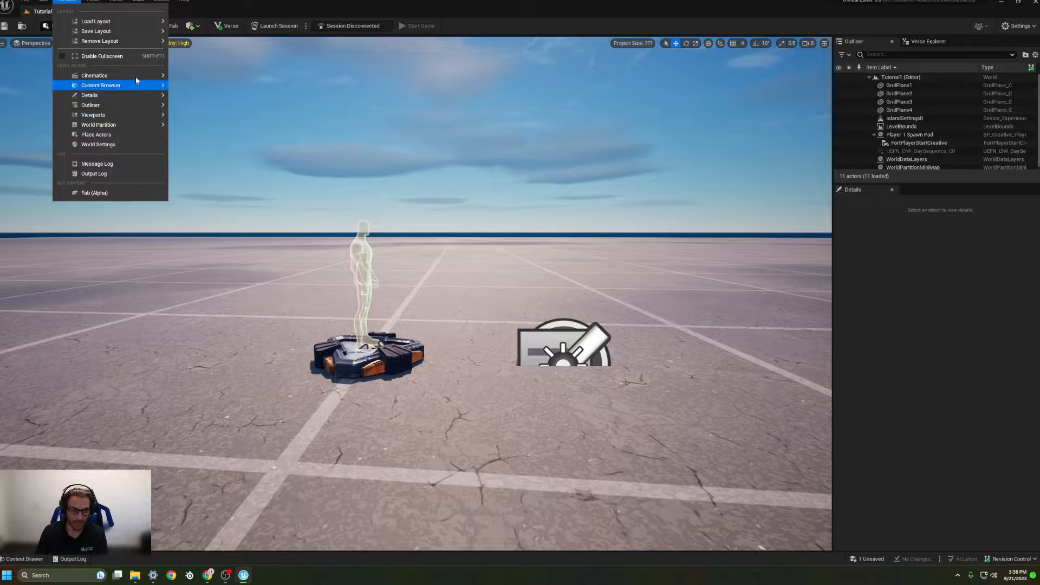
{"action": "left_click", "coordinate": [379, 97]}
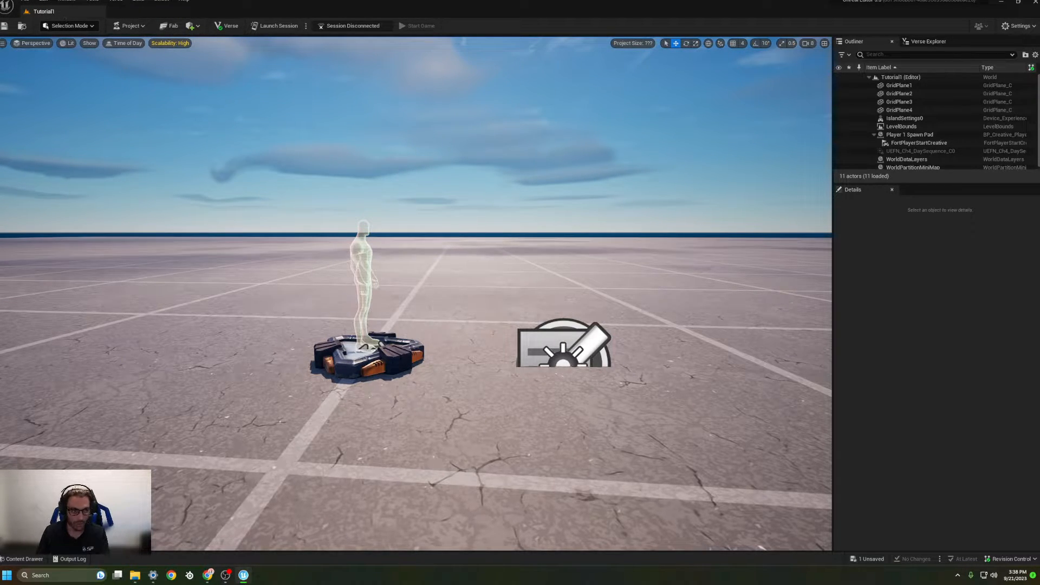
- Locate the current level among the project content, and review the available editor modes and project commands
{"action": "left_click", "coordinate": [23, 30]}
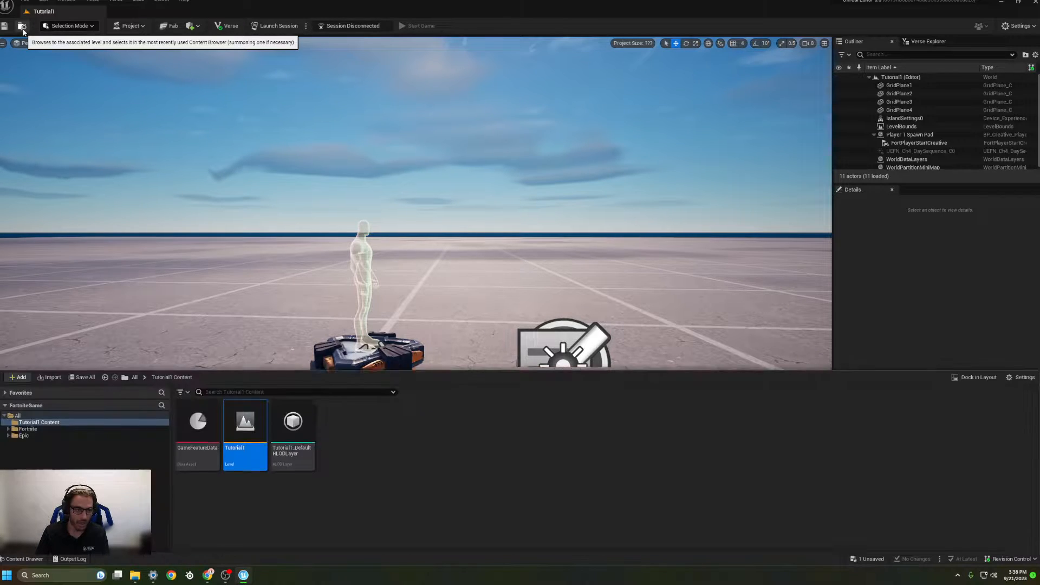
{"action": "left_click", "coordinate": [211, 250]}
{"action": "left_click", "coordinate": [77, 27]}
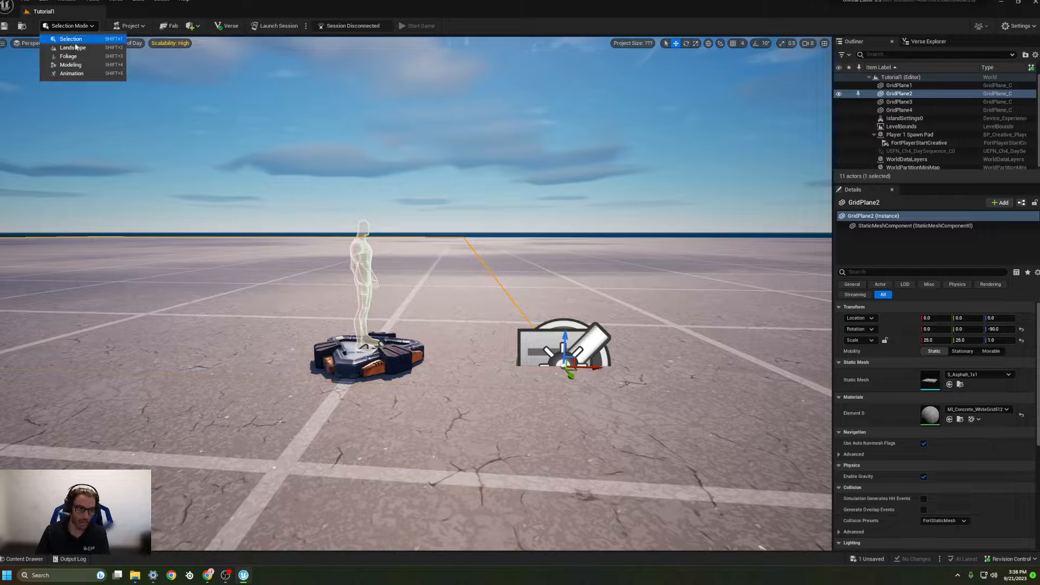
{"action": "left_click", "coordinate": [133, 26]}
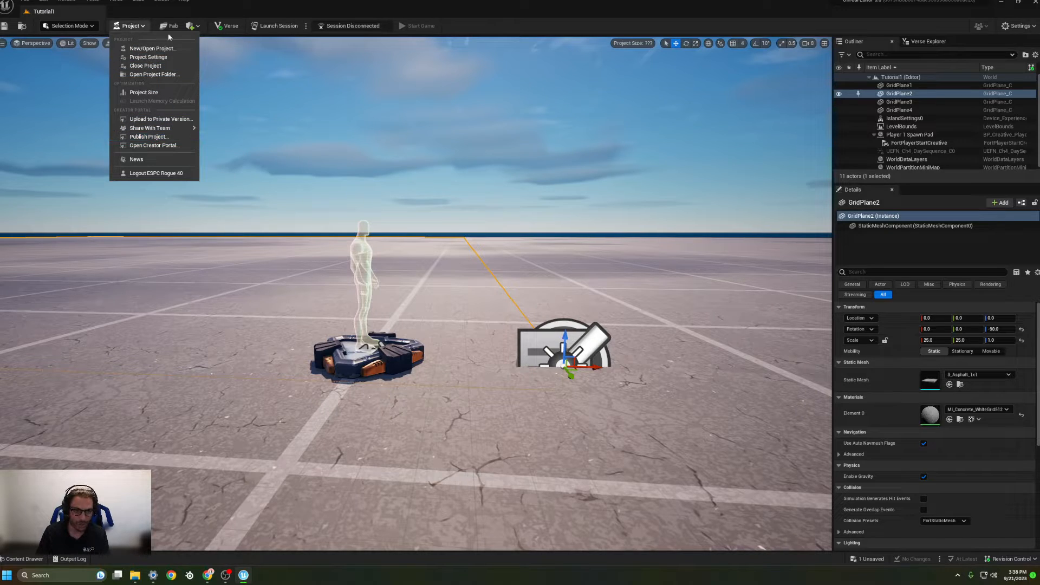
{"action": "left_click", "coordinate": [259, 106]}
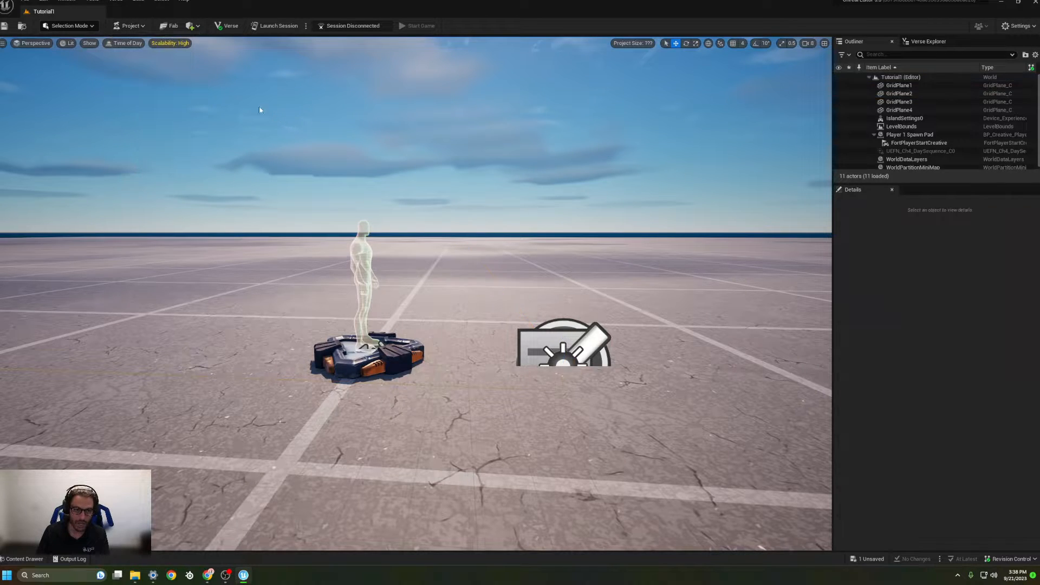
- View the Fab asset marketplace, close it, and review the categories of actors that can be placed
{"action": "left_click", "coordinate": [169, 26]}
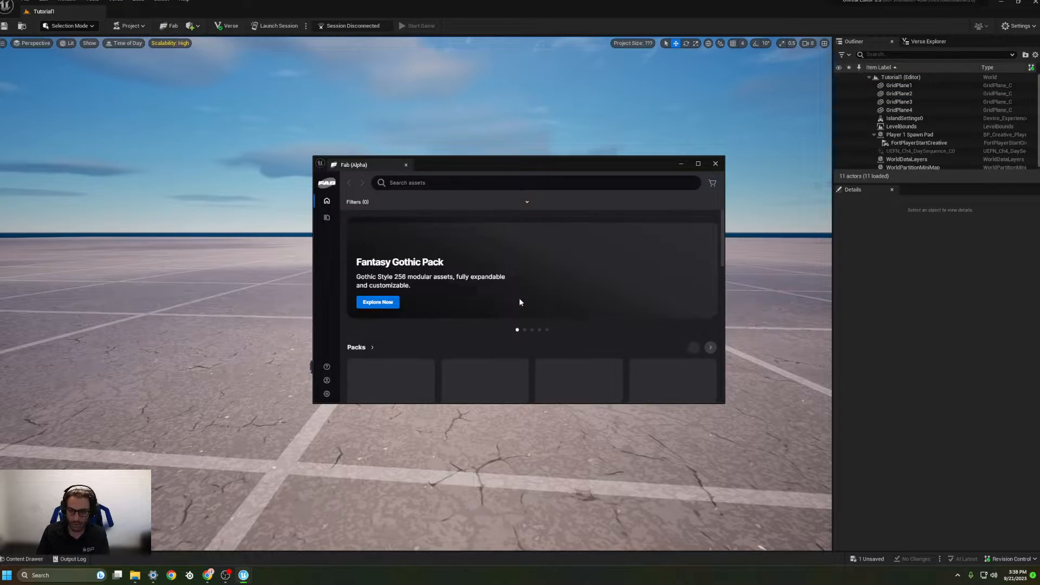
{"action": "left_click", "coordinate": [716, 164]}
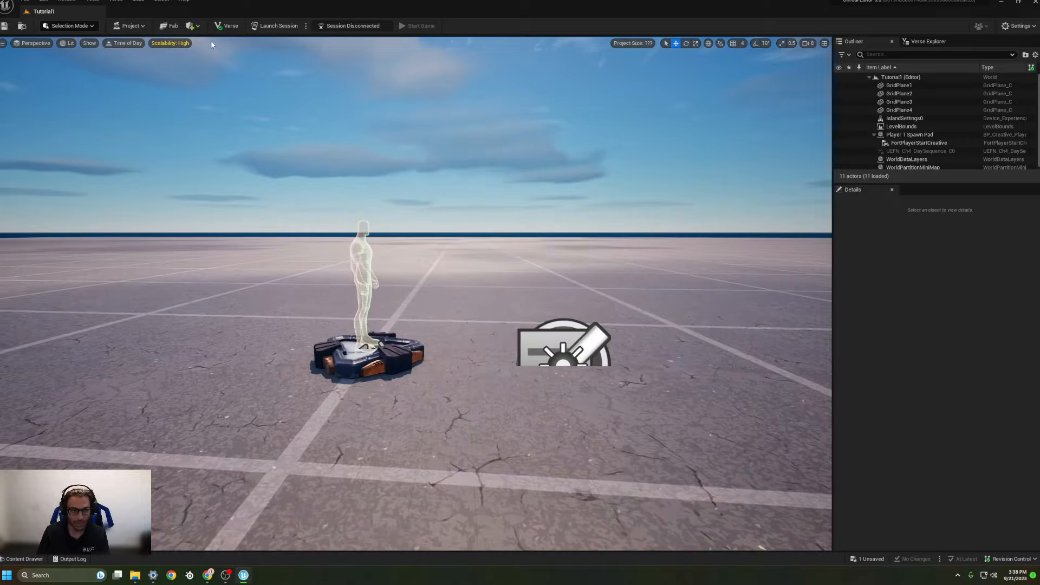
{"action": "left_click", "coordinate": [192, 25]}
{"action": "mouse_move", "coordinate": [206, 68]}
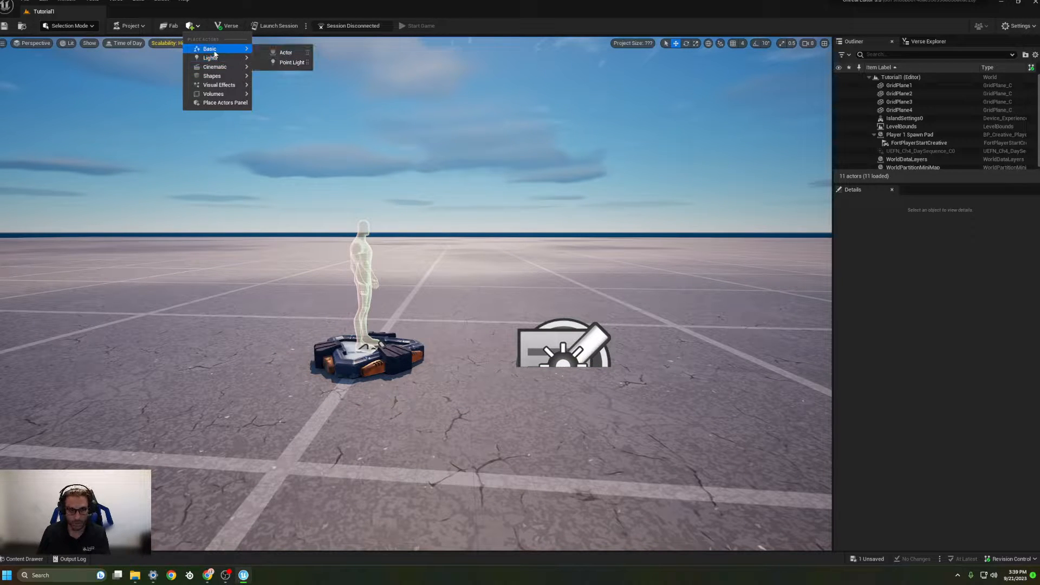
{"action": "left_click", "coordinate": [190, 28]}
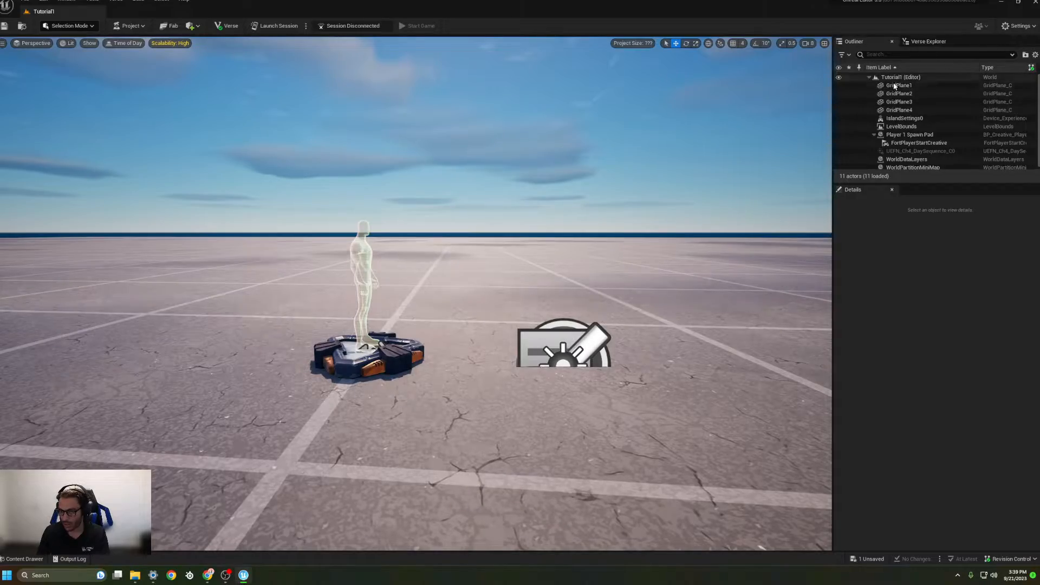
- Select GridPlane1 and examine its extent, its properties and its static mesh component
{"action": "left_click", "coordinate": [872, 86]}
{"action": "right_click_drag", "start_coordinate": [545, 296], "coordinate": [623, 333]}
{"action": "right_click_drag", "start_coordinate": [452, 401], "coordinate": [460, 390]}
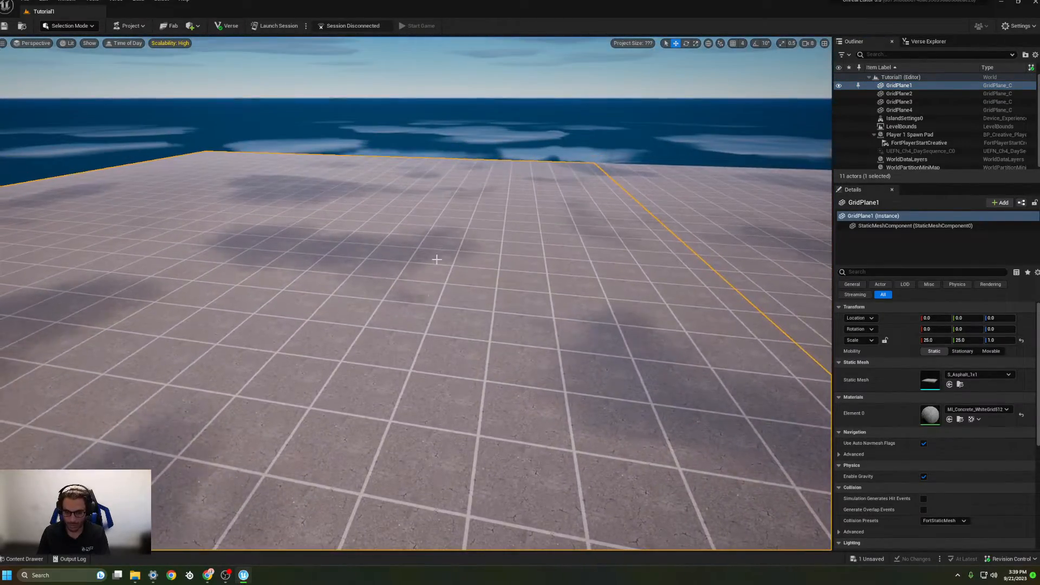
{"action": "scroll", "coordinate": [914, 357], "scroll_direction": "down", "scroll_amount": 5}
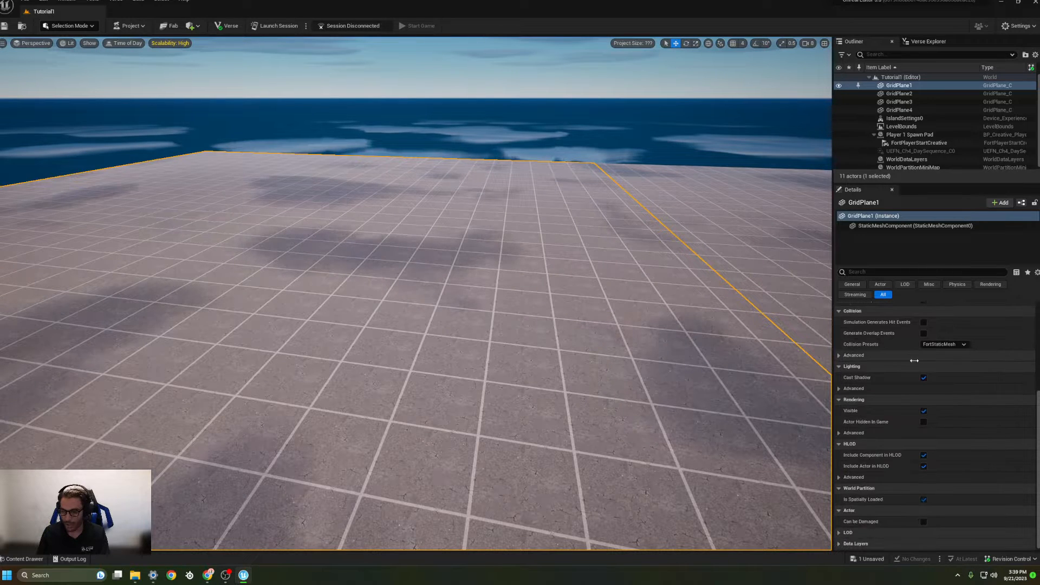
{"action": "scroll", "coordinate": [913, 366], "scroll_direction": "up", "scroll_amount": 5}
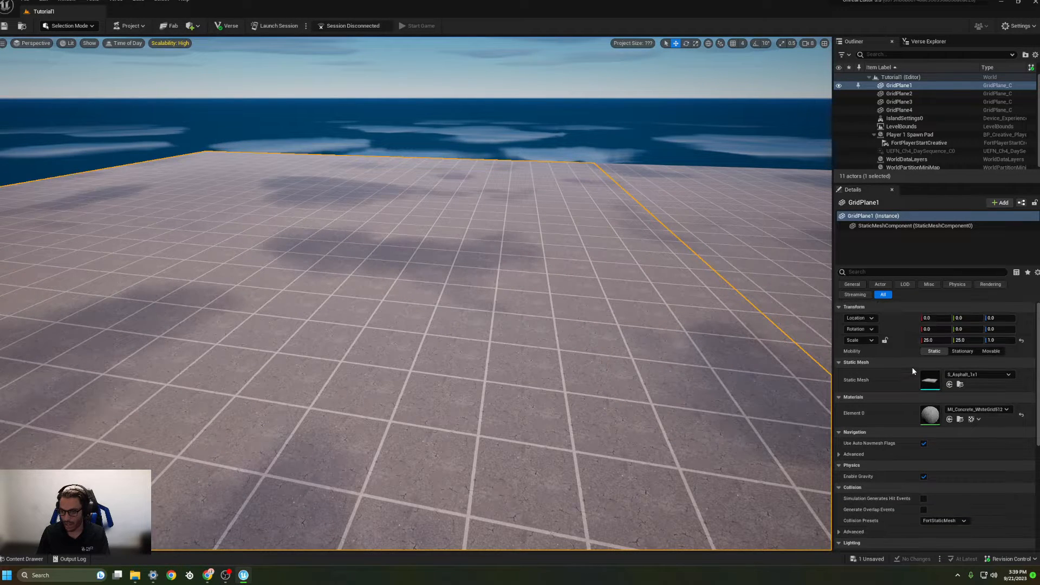
{"action": "left_click", "coordinate": [874, 225]}
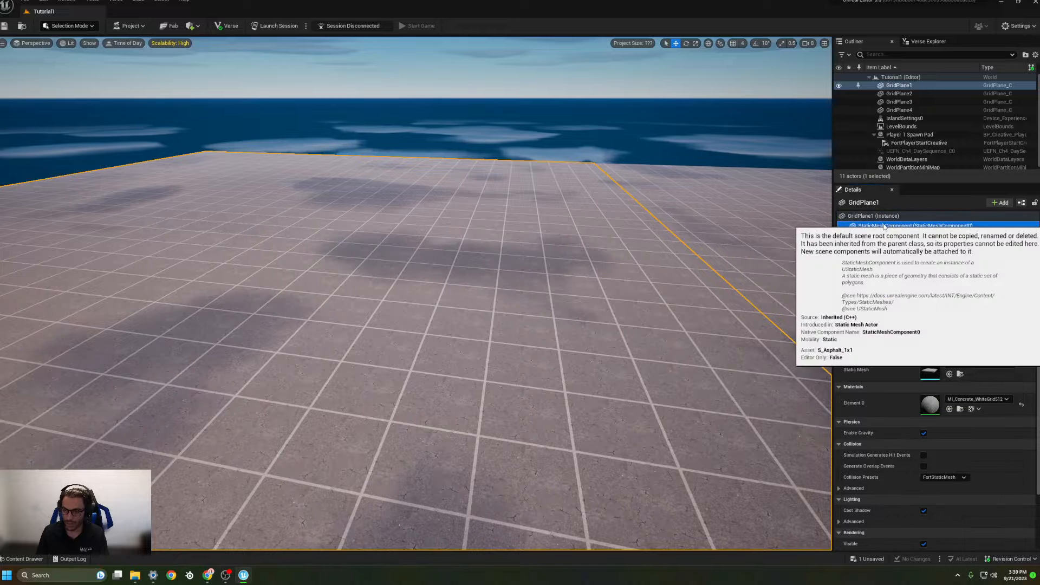
{"action": "left_click", "coordinate": [873, 216]}
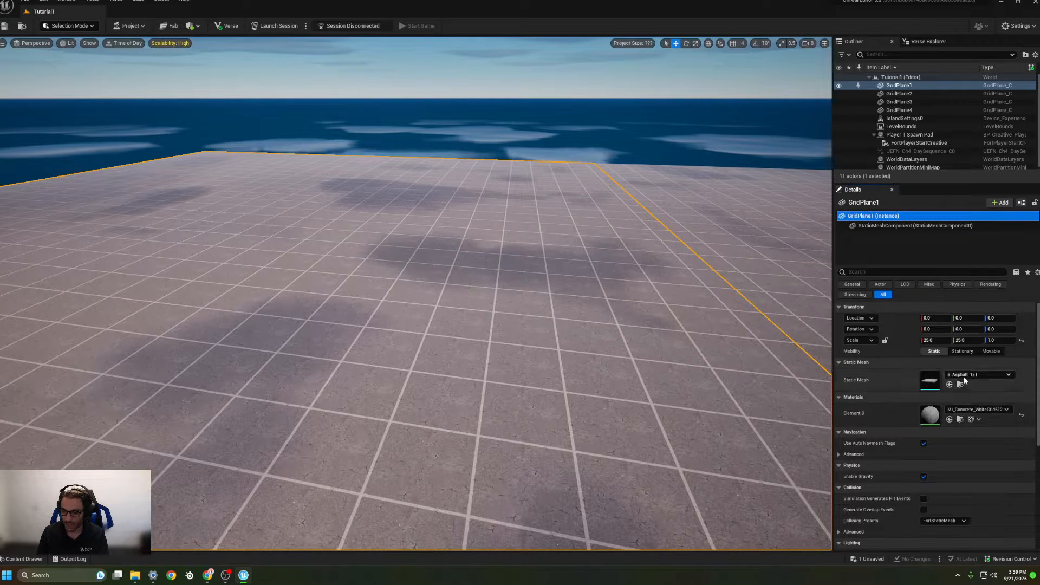
- Try the M_Barrier_BoundsPortal material on GridPlane1 and undo the material change
{"action": "left_click", "coordinate": [977, 410]}
{"action": "left_click", "coordinate": [972, 313]}
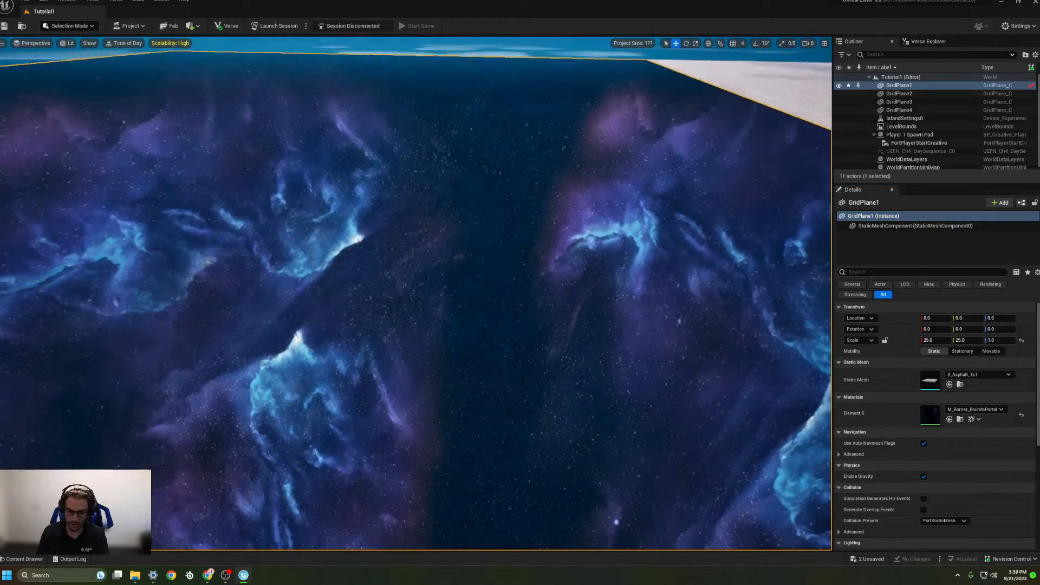
{"action": "key", "text": "s"}
{"action": "mouse_move", "coordinate": [482, 320]}
{"action": "right_mouse_down"}
{"action": "mouse_move", "coordinate": [460, 353]}
{"action": "mouse_move", "coordinate": [563, 346]}
{"action": "mouse_move", "coordinate": [450, 328]}
{"action": "mouse_move", "coordinate": [472, 325]}
{"action": "right_mouse_up"}
{"action": "key", "text": "ctrl+z"}
{"action": "key", "text": "d"}
- Try moving GridPlane1 with the transform gizmo and undo the move
{"action": "left_click", "coordinate": [666, 42]}
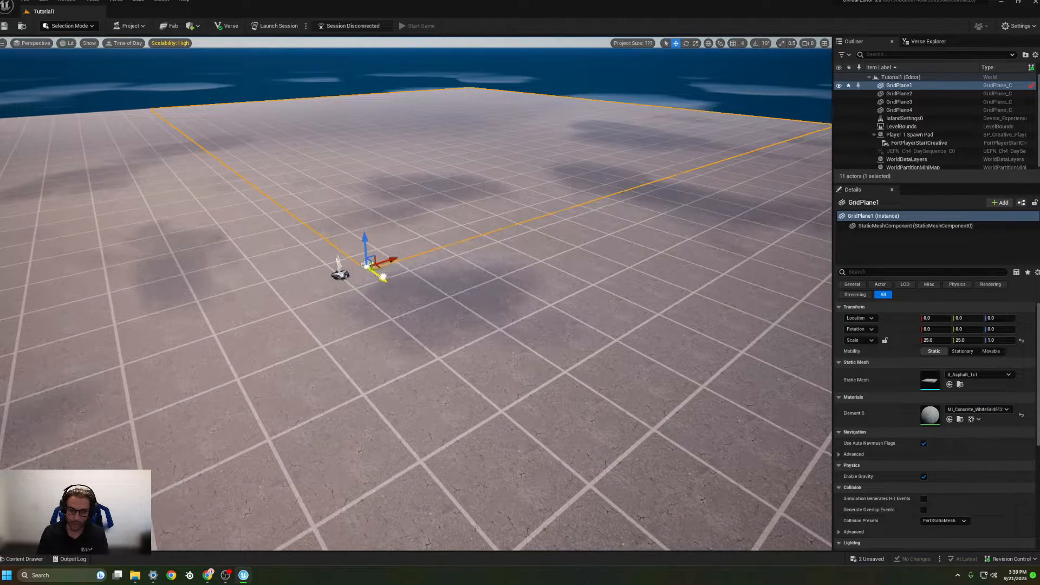
{"action": "left_click_drag", "start_coordinate": [371, 275], "coordinate": [339, 245]}
{"action": "key", "text": "ctrl+z"}
- Try tilting GridPlane1 around its Y axis with the Rotate tool and undo the rotation
{"action": "left_click", "coordinate": [686, 43]}
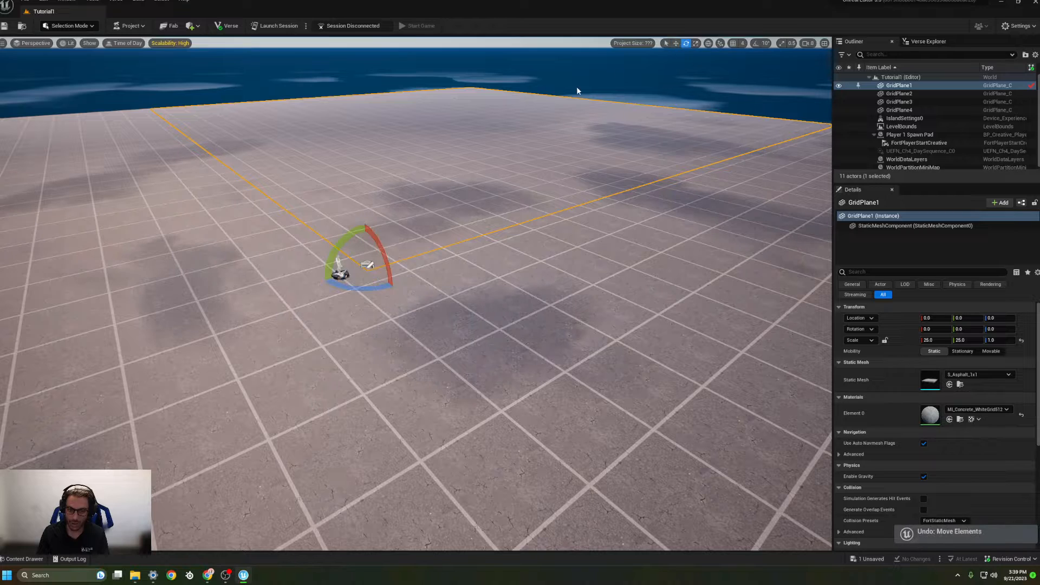
{"action": "left_click_drag", "start_coordinate": [357, 235], "coordinate": [345, 262]}
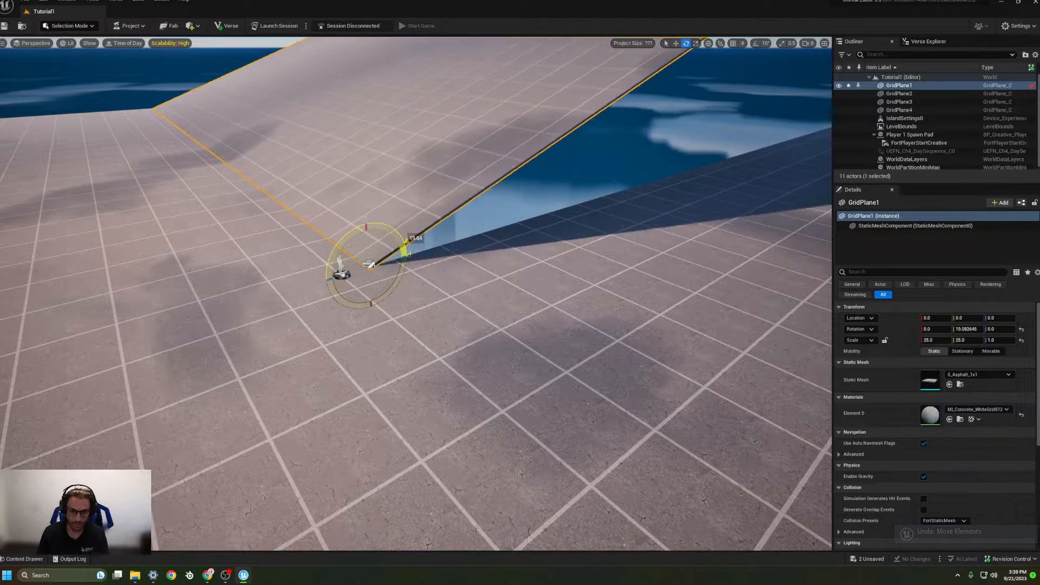
{"action": "key", "text": "ctrl+z"}
- Try scaling GridPlane1 along its X axis with the Scale tool and undo the scaling
{"action": "key", "text": "r"}
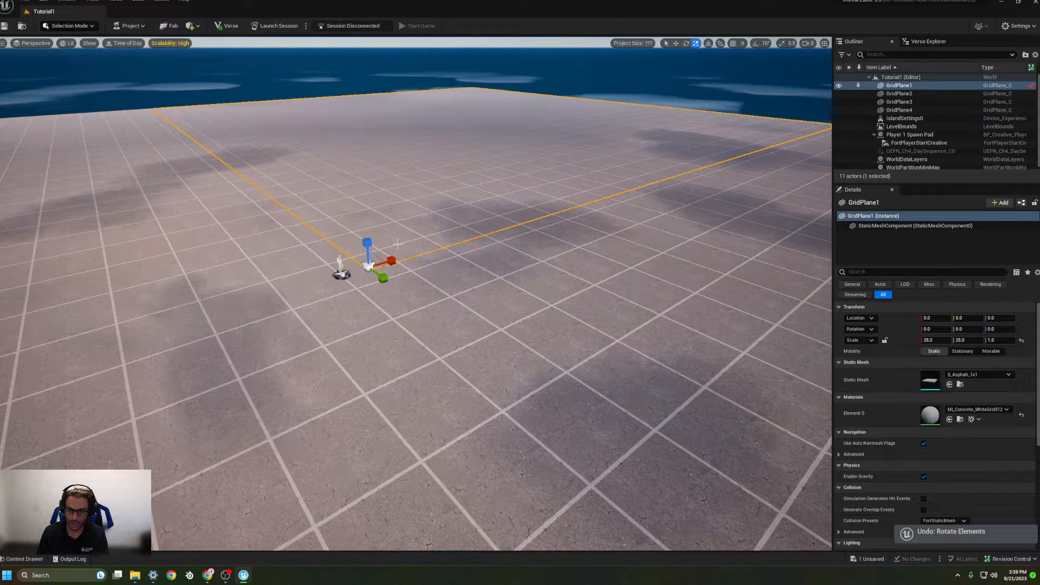
{"action": "left_click_drag", "start_coordinate": [388, 262], "coordinate": [373, 265]}
{"action": "key", "text": "ctrl+z"}
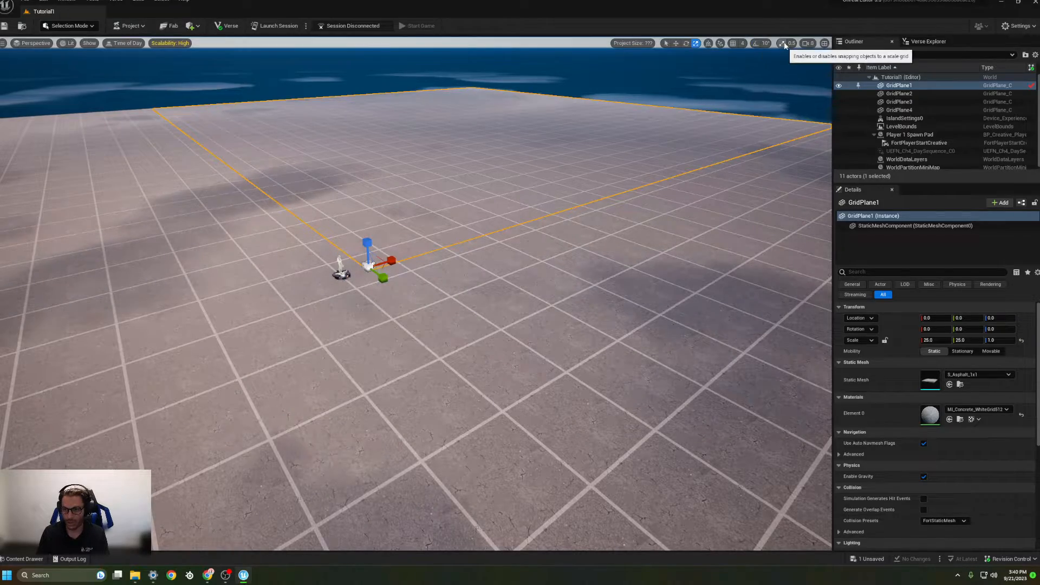
{"action": "mouse_move", "coordinate": [746, 66]}
{"action": "right_mouse_down"}
{"action": "mouse_move", "coordinate": [710, 95]}
{"action": "mouse_move", "coordinate": [726, 46]}
{"action": "mouse_move", "coordinate": [737, 73]}
{"action": "mouse_move", "coordinate": [710, 103]}
{"action": "mouse_move", "coordinate": [746, 50]}
{"action": "right_mouse_up"}
{"action": "key", "text": "s"}
{"action": "key", "text": "w"}
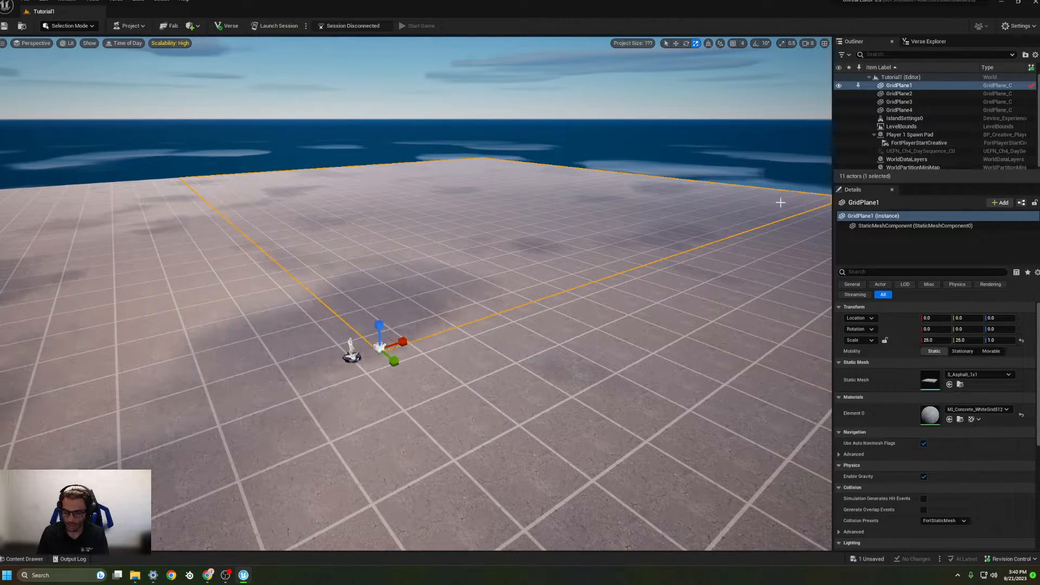
- Dock the project's content drawer in the editor layout and close the docked Content Browser
{"action": "left_click", "coordinate": [20, 563]}
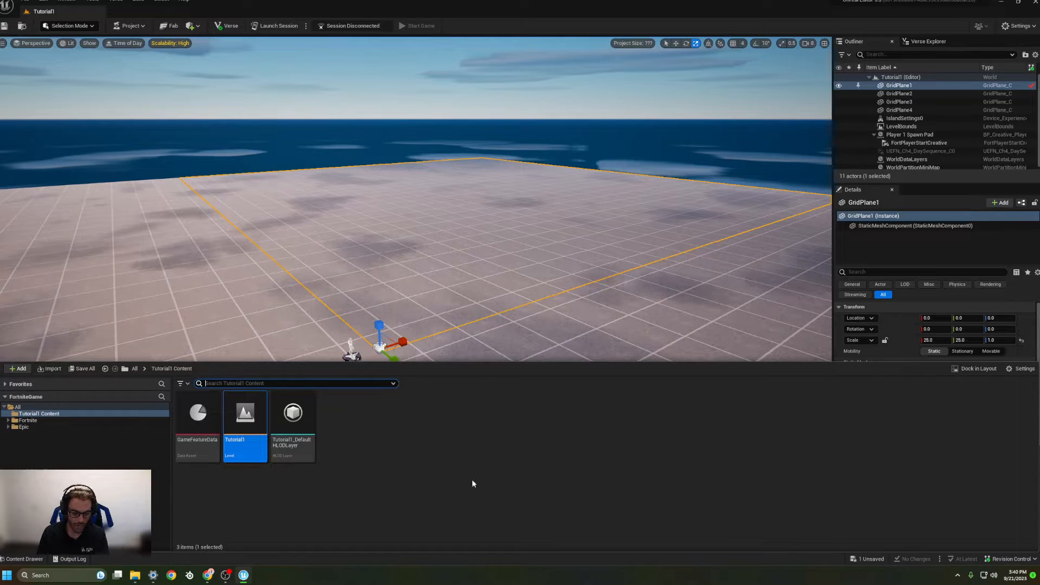
{"action": "left_click", "coordinate": [967, 370]}
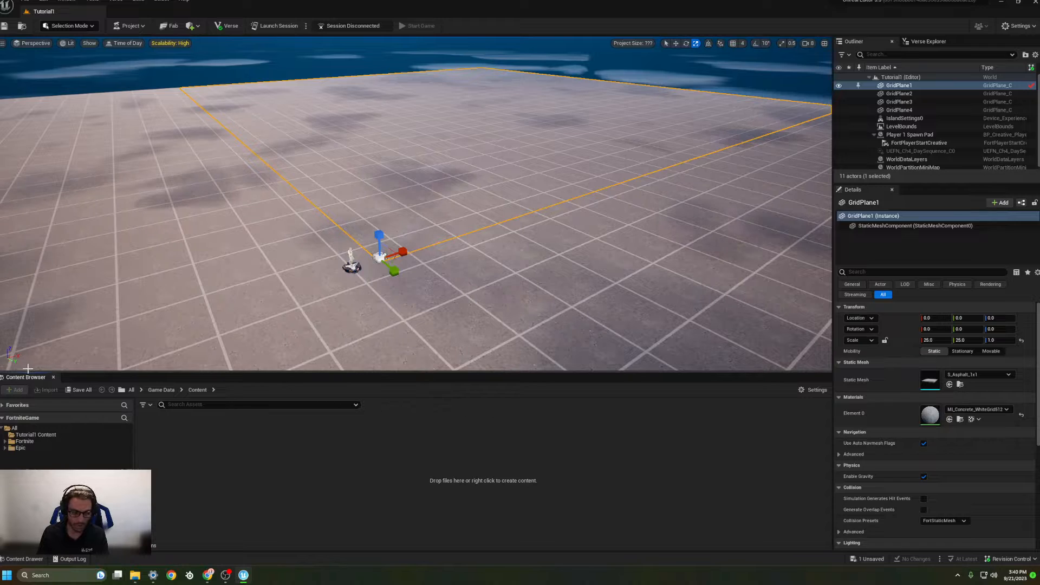
{"action": "left_click", "coordinate": [53, 377]}
- Try toggling the content drawer open and closed, and show the contents of the Fortnite folder in it
{"action": "key", "text": "ctrl+space"}
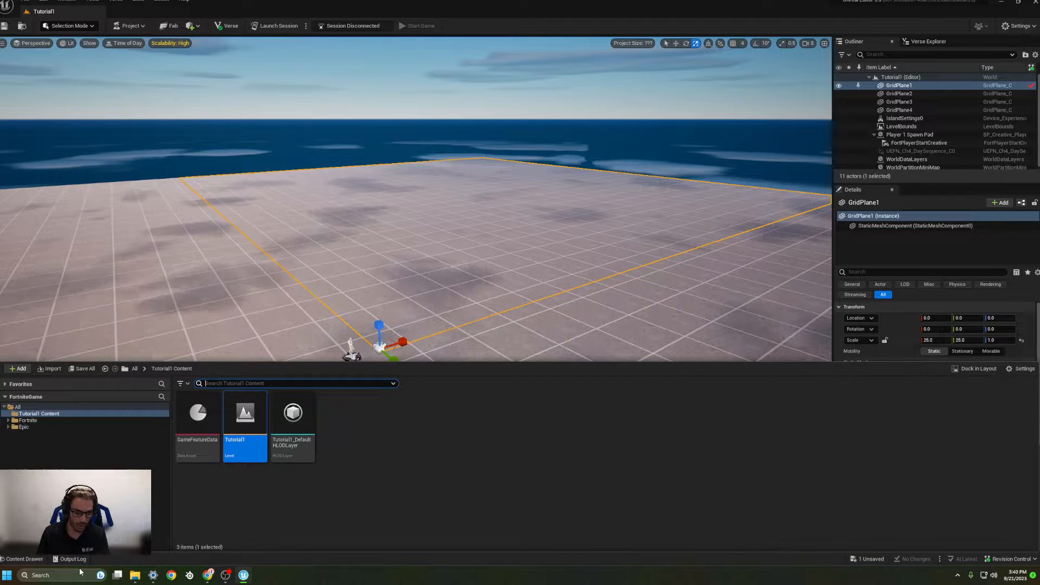
{"action": "key", "text": "ctrl+space"}
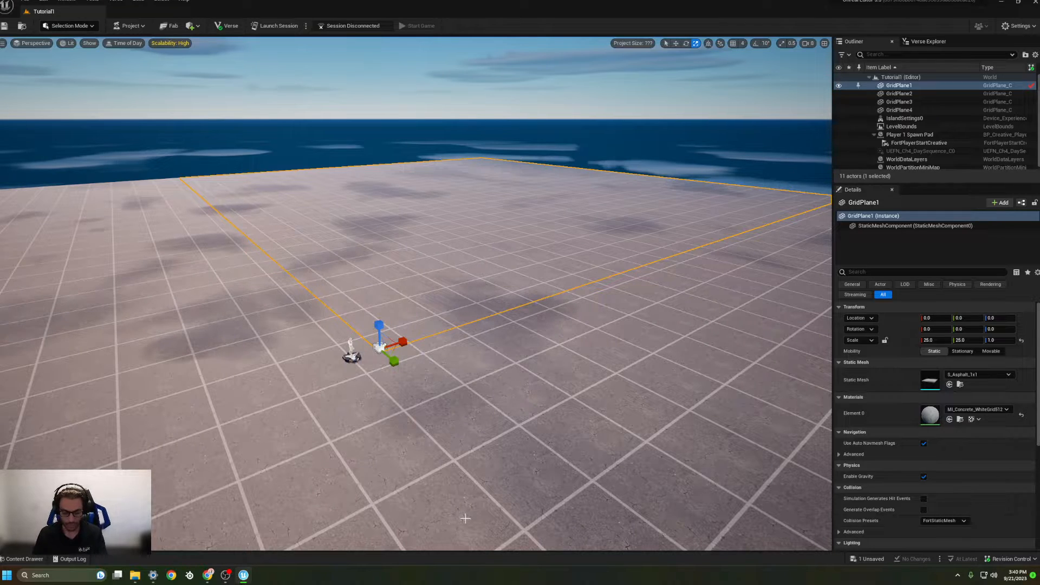
{"action": "key", "text": "ctrl+space"}
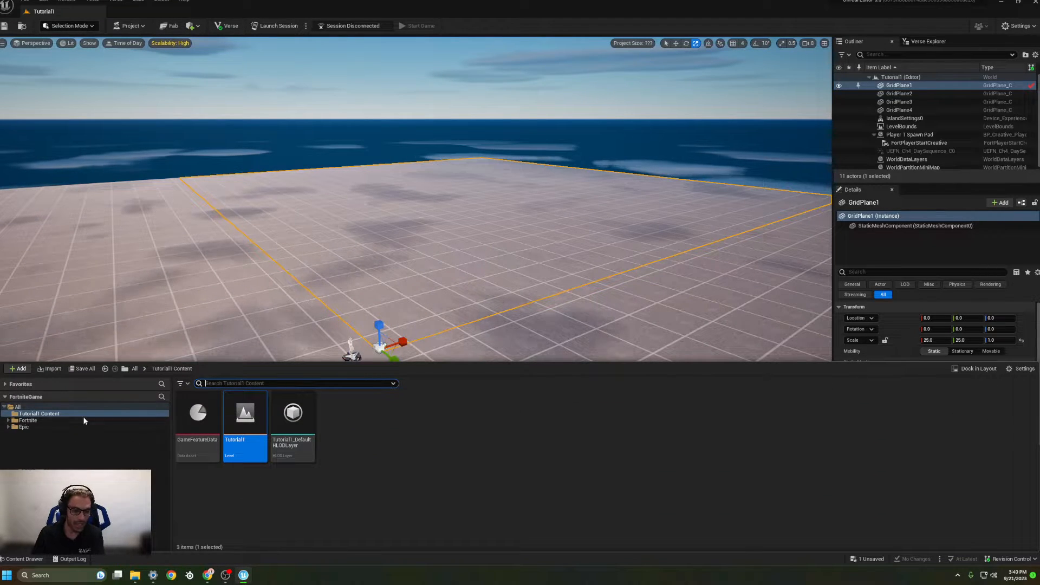
{"action": "left_click", "coordinate": [44, 421]}
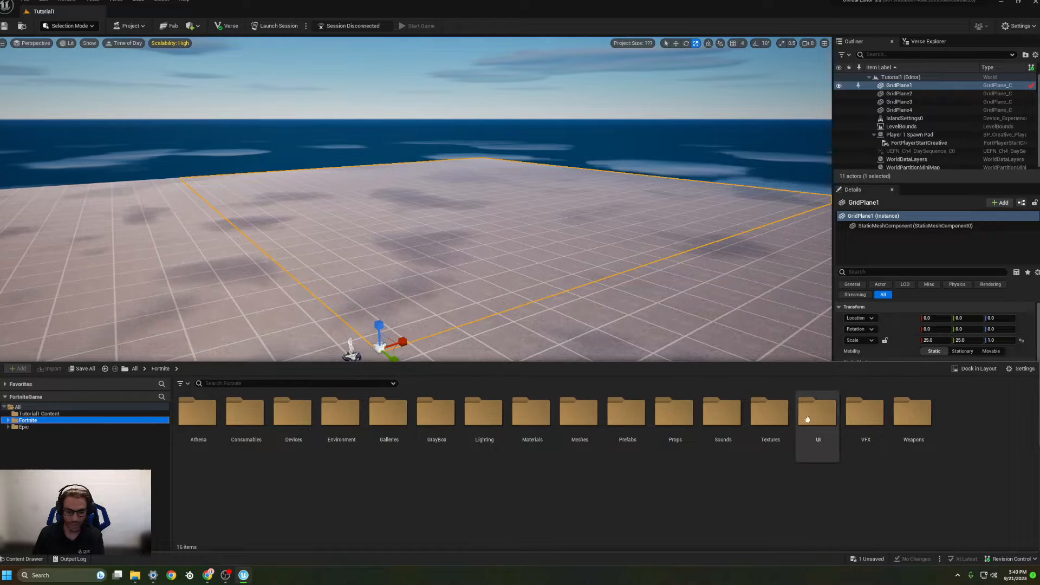
- Examine the contents of the Consumables, Environment and Prefabs folders inside the Fortnite content folder
{"action": "double_click", "coordinate": [268, 424]}
{"action": "scroll", "coordinate": [201, 433], "scroll_direction": "down", "scroll_amount": 3}
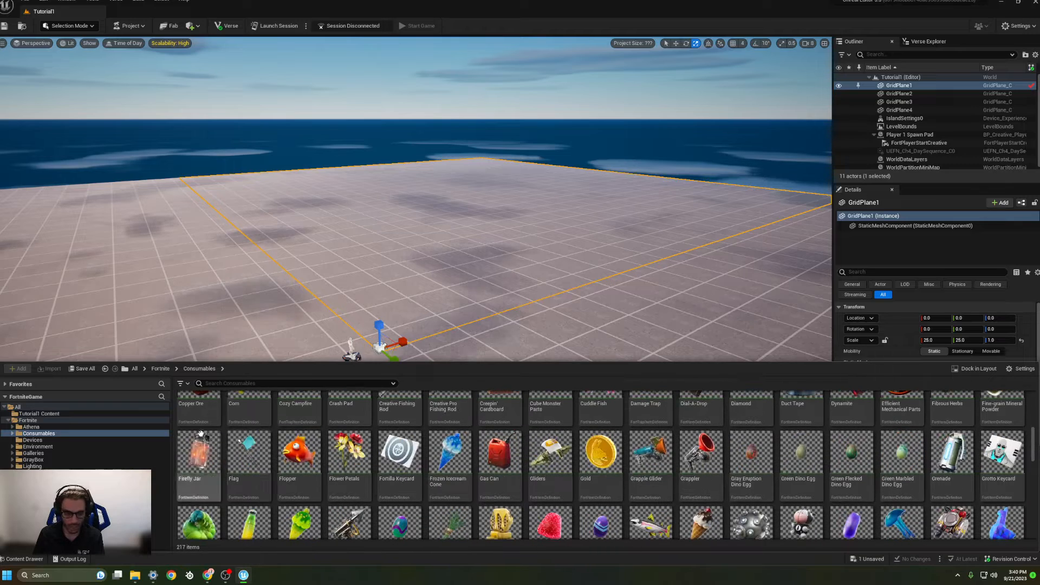
{"action": "left_click", "coordinate": [161, 369]}
{"action": "left_click", "coordinate": [354, 432]}
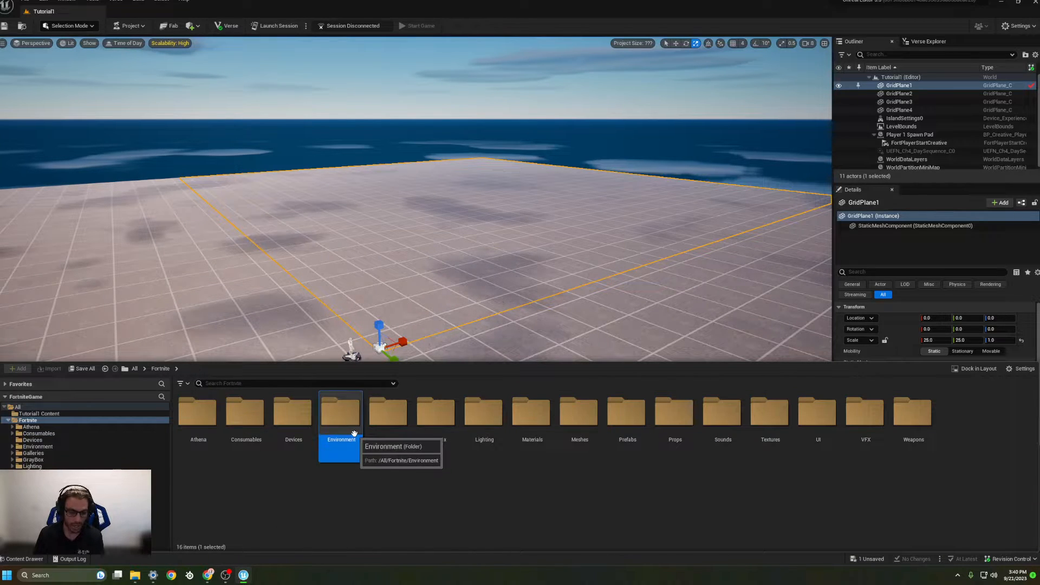
{"action": "double_click", "coordinate": [353, 433]}
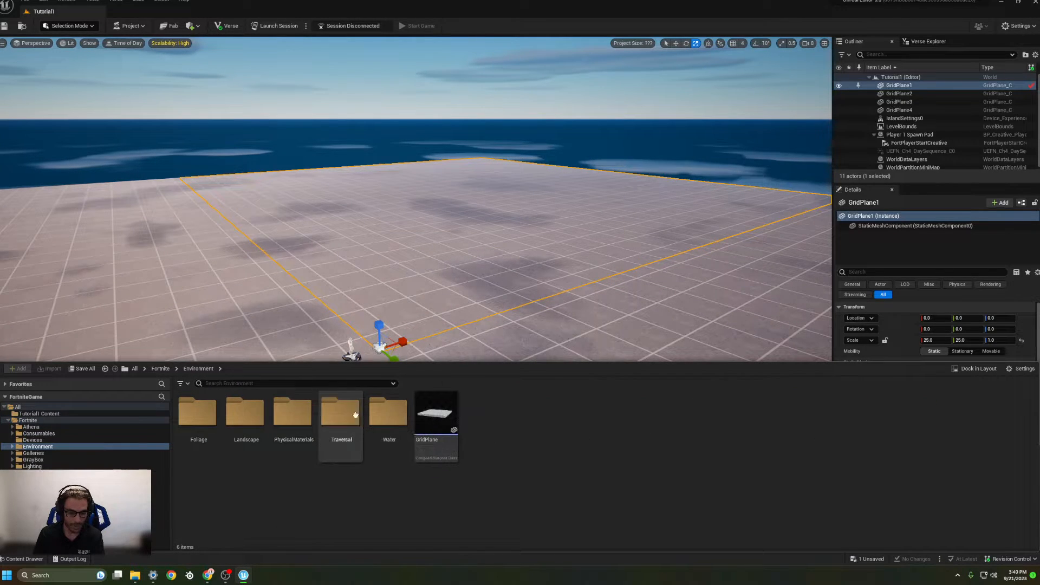
{"action": "left_click", "coordinate": [160, 369]}
{"action": "double_click", "coordinate": [626, 428]}
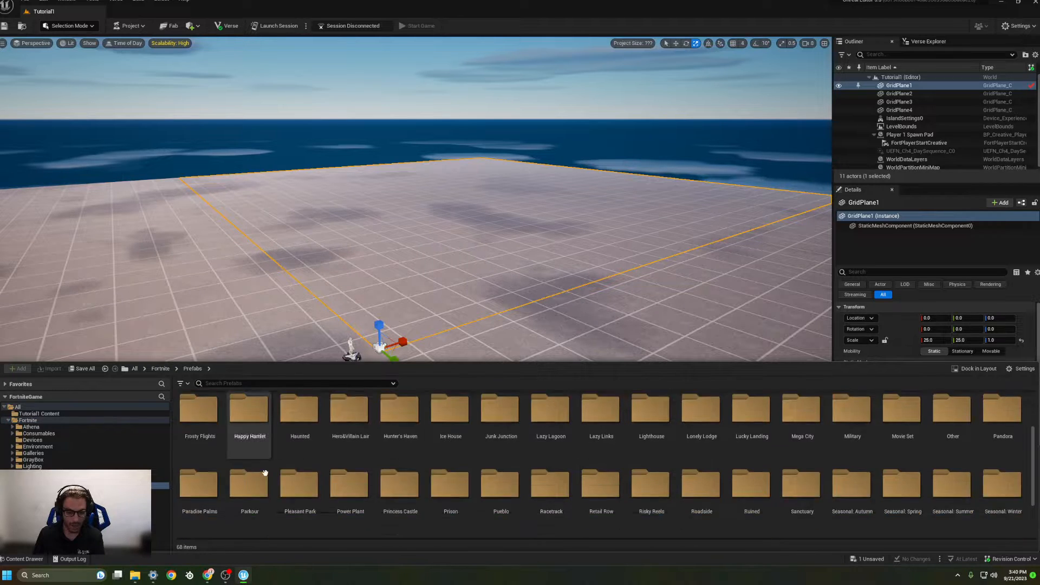
{"action": "scroll", "coordinate": [449, 493], "scroll_direction": "up", "scroll_amount": 2}
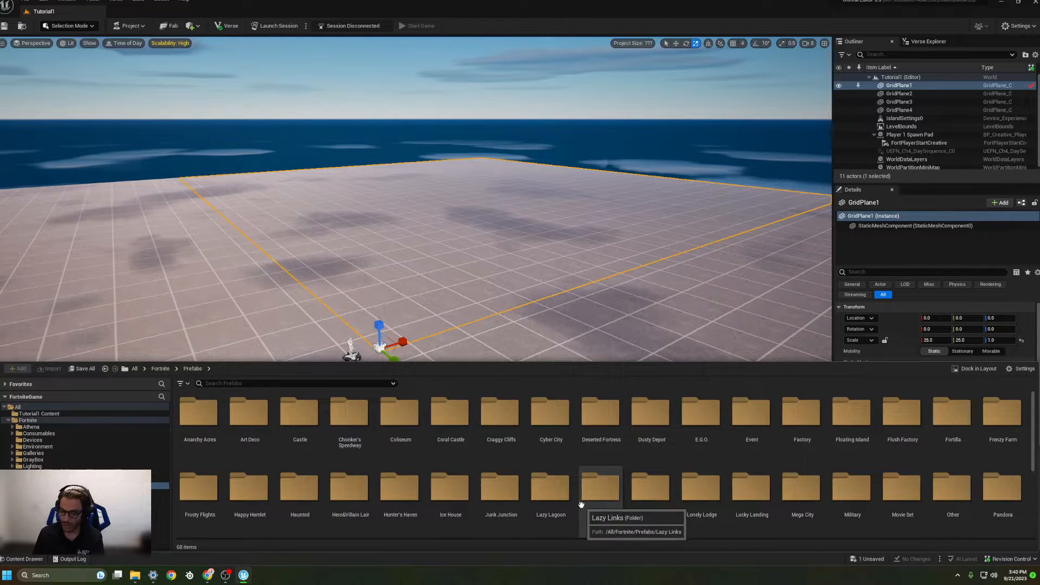
{"action": "scroll", "coordinate": [594, 490], "scroll_direction": "down", "scroll_amount": 1}
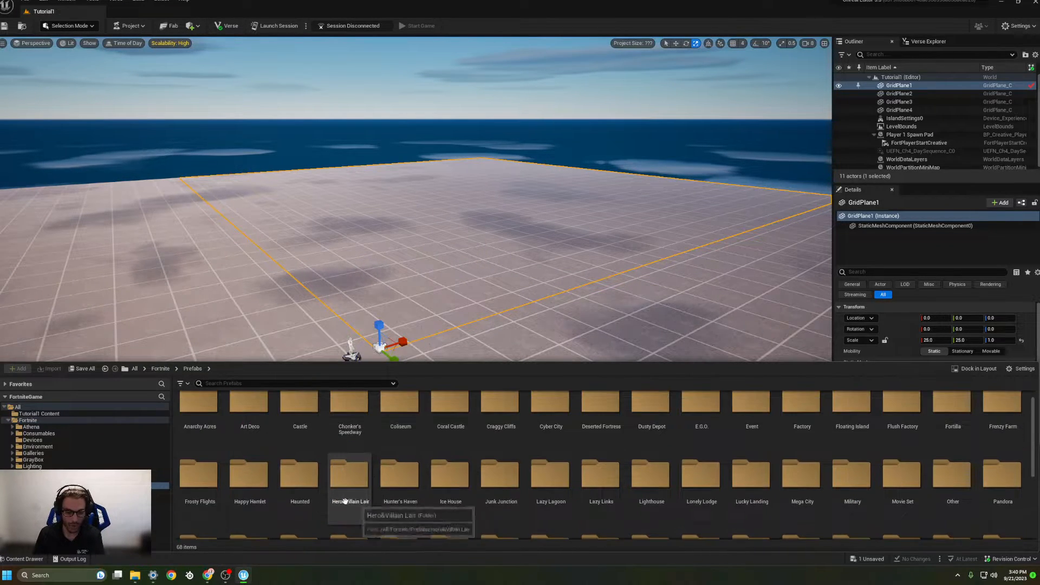
- Try placing a prefab from the Anarchy Acres folder in the level and delete it
{"action": "double_click", "coordinate": [199, 412]}
{"action": "left_click_drag", "start_coordinate": [389, 414], "coordinate": [447, 327]}
{"action": "key", "text": "Delete"}
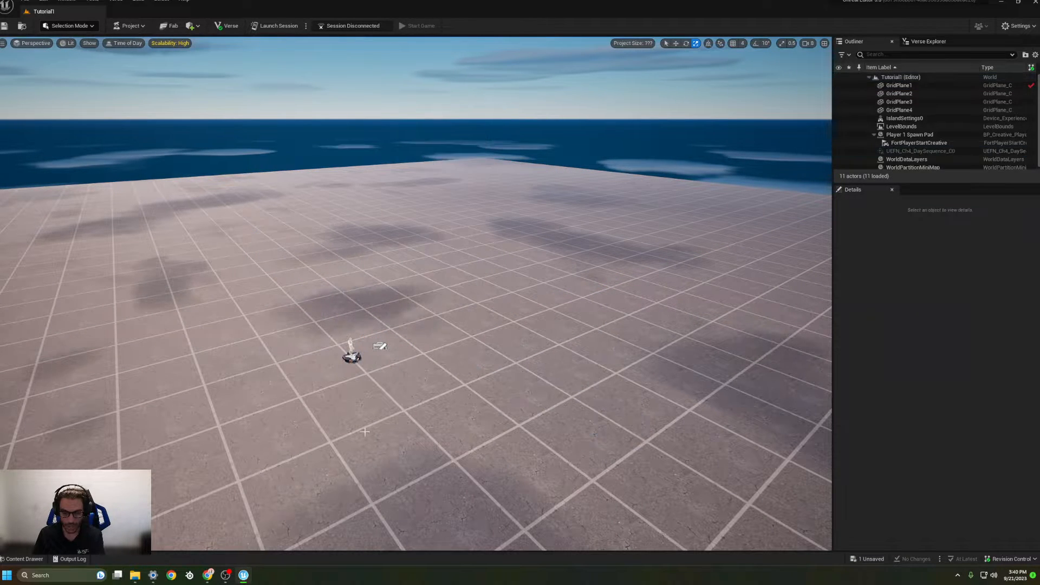
- Reopen the content drawer, collapse the Fortnite folder and examine the assets in Tutorial1 Content
{"action": "key", "text": "ctrl+space"}
{"action": "left_click", "coordinate": [165, 370]}
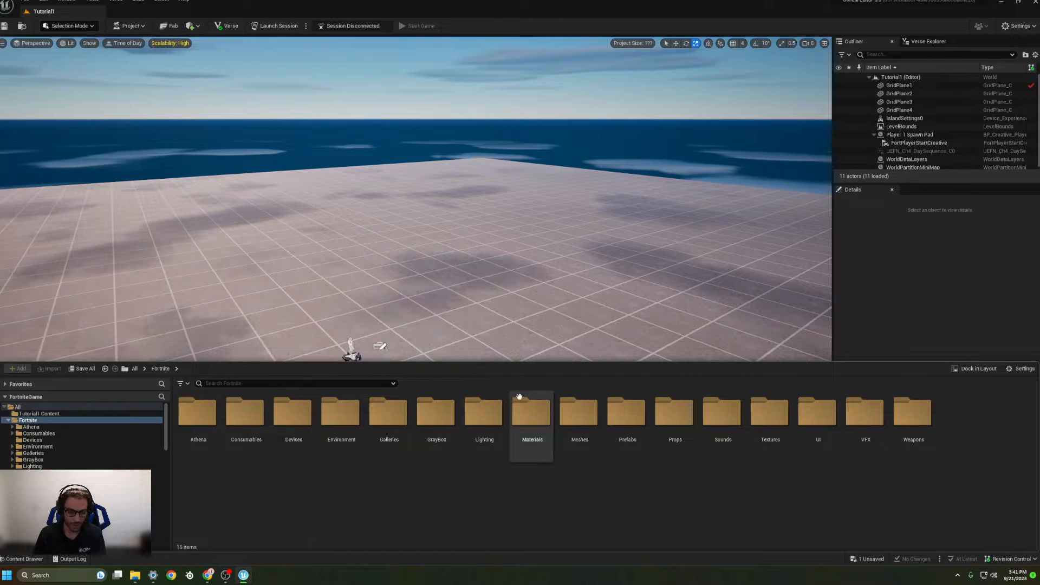
{"action": "left_click", "coordinate": [12, 415]}
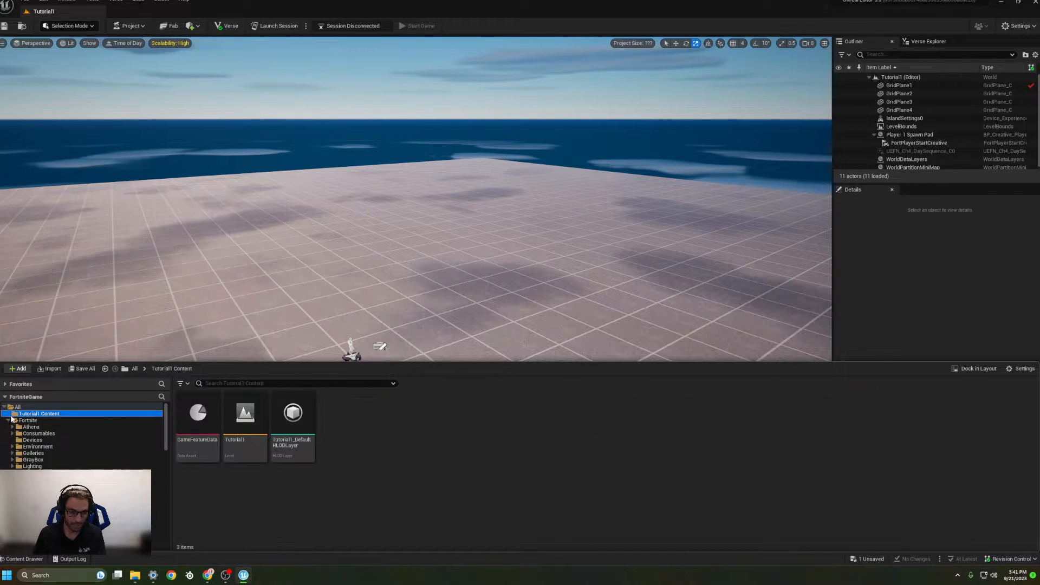
{"action": "left_click", "coordinate": [5, 421]}
{"action": "left_click", "coordinate": [8, 420]}
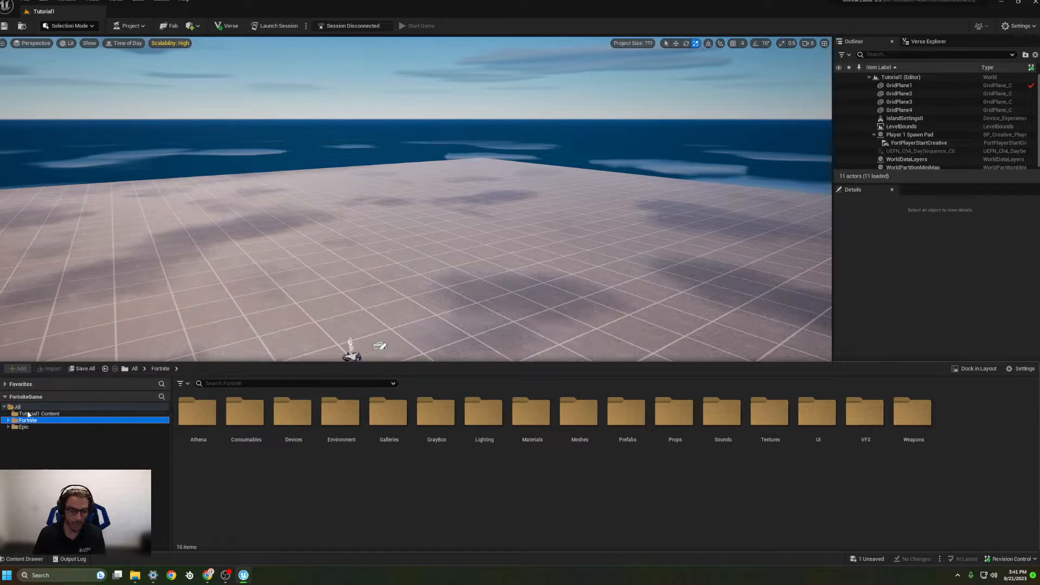
{"action": "left_click", "coordinate": [28, 414]}
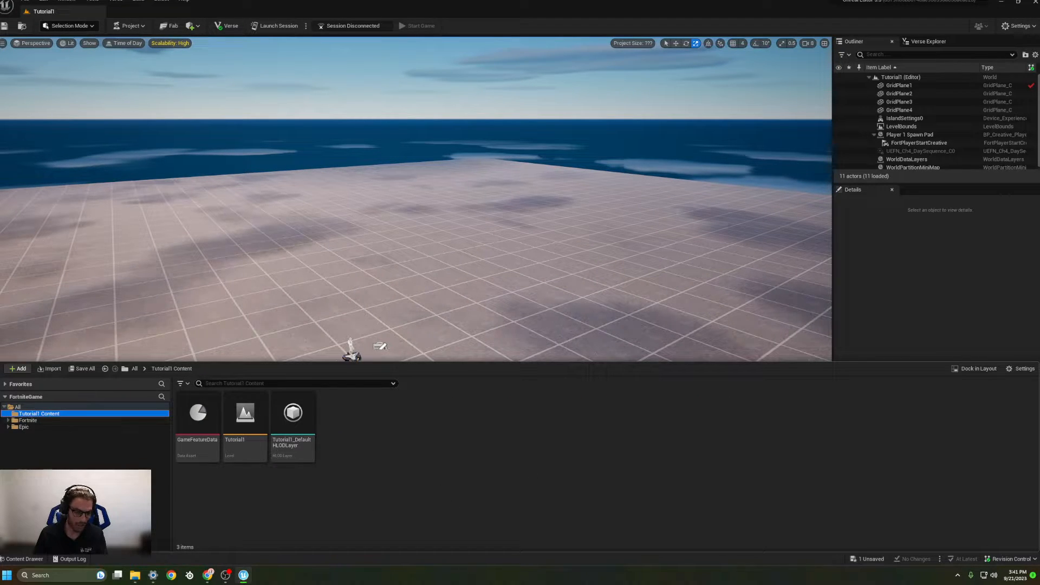
{"action": "left_click", "coordinate": [382, 310]}
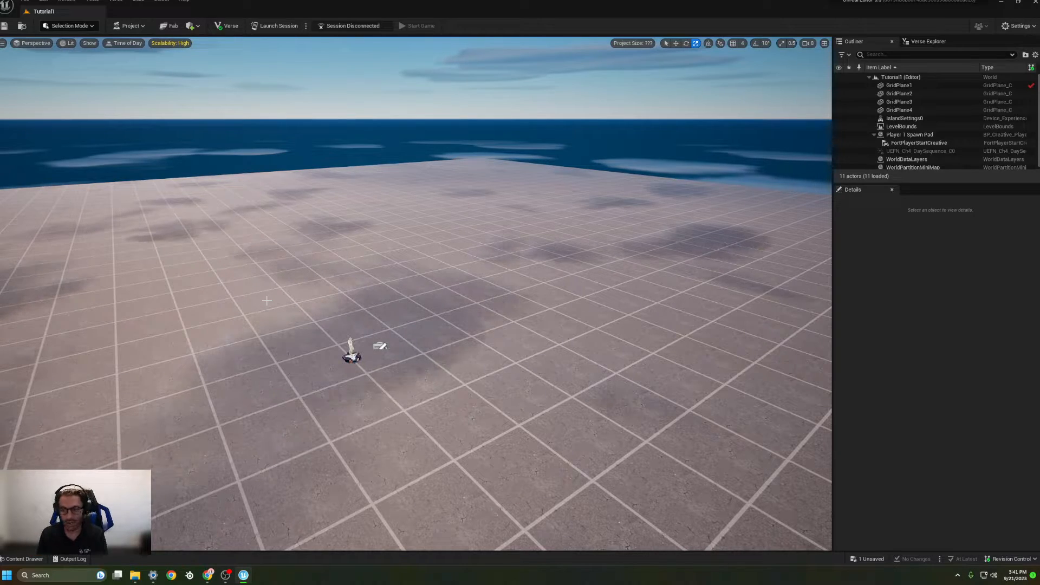
- Select GridPlane1, view the revision control settings and close them without changing the provider
{"action": "left_click", "coordinate": [413, 328]}
{"action": "right_click_drag", "start_coordinate": [414, 330], "coordinate": [444, 351]}
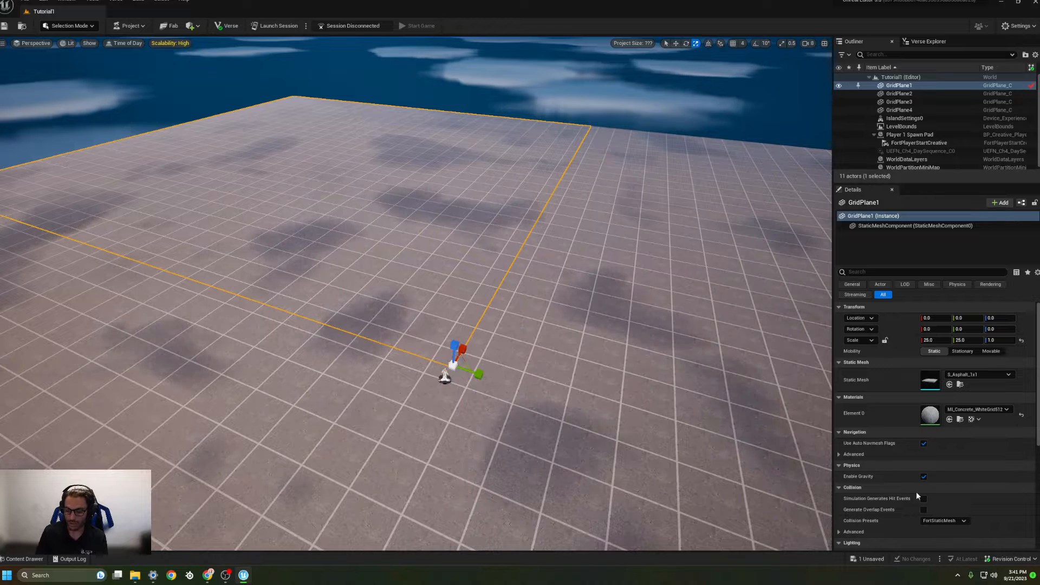
{"action": "left_click", "coordinate": [1022, 559]}
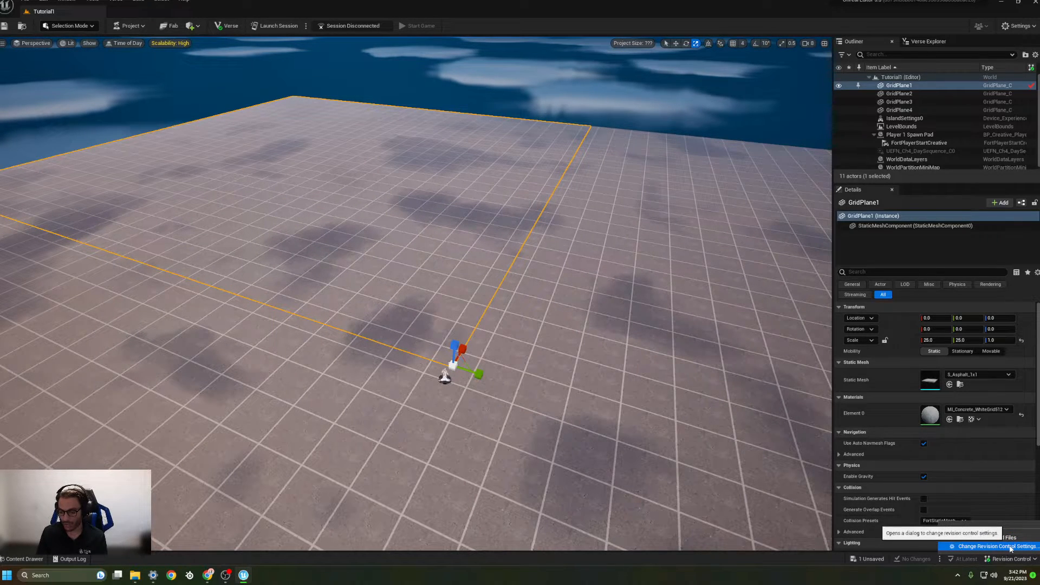
{"action": "left_click", "coordinate": [997, 546]}
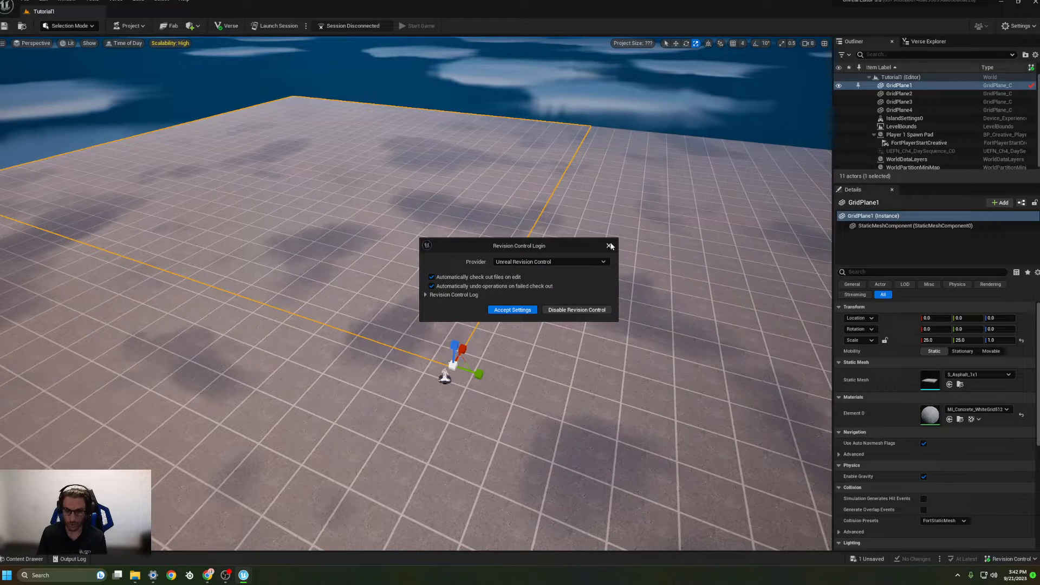
{"action": "left_click", "coordinate": [610, 246]}
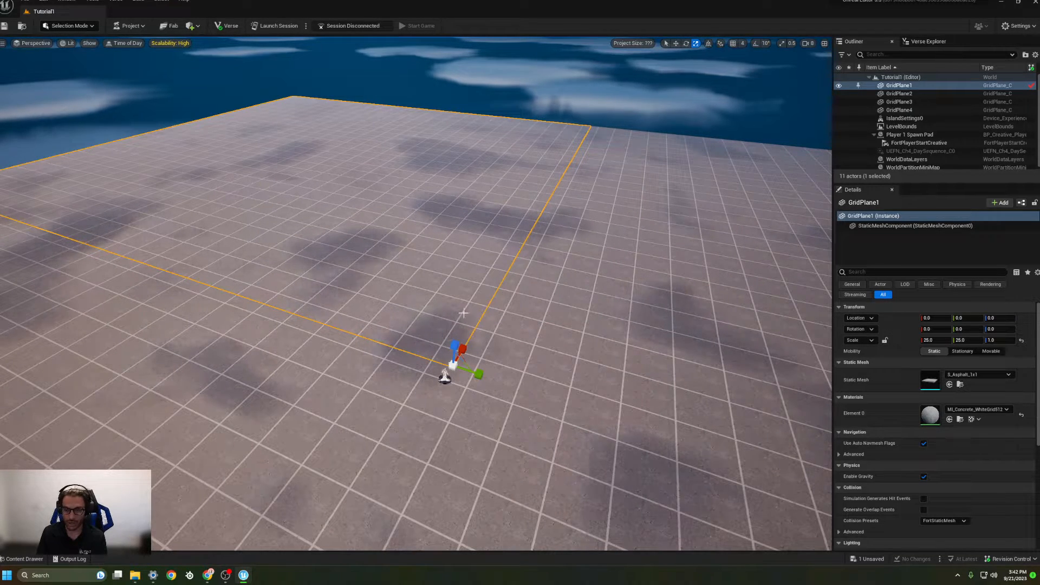
- Move GridPlane1 along its Y axis to about -3176 and deselect it
{"action": "key", "text": "w"}
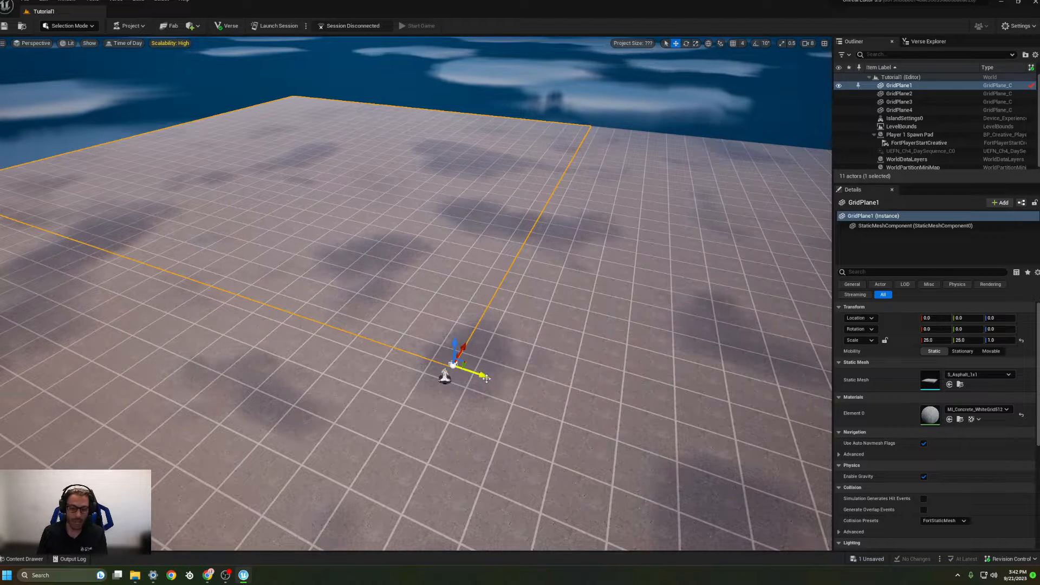
{"action": "left_click_drag", "start_coordinate": [486, 378], "coordinate": [279, 302]}
{"action": "key", "text": "Escape"}
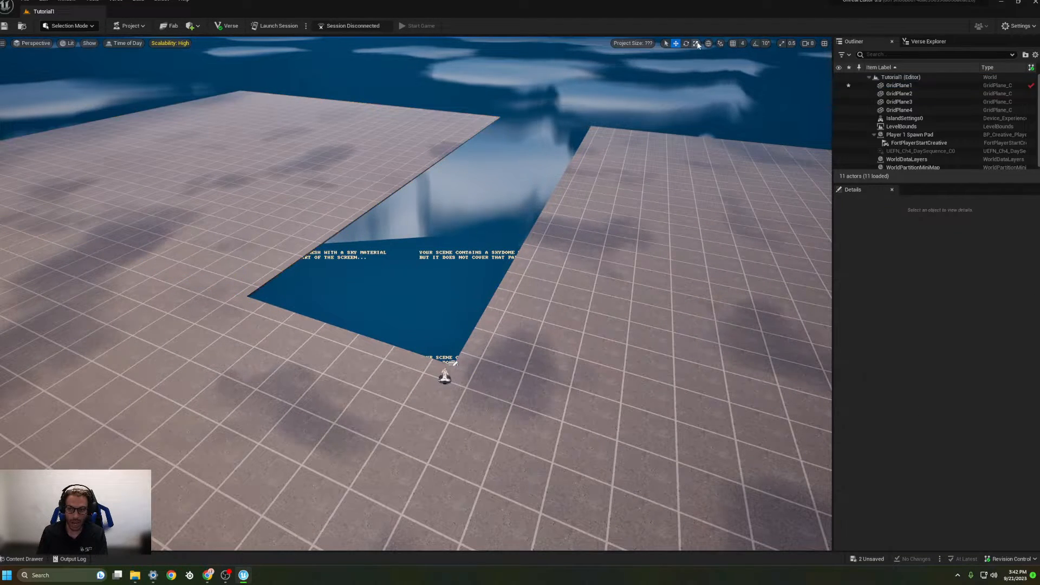
- Scale GridPlane1 down along its Y axis to about 8.3 and deselect it
{"action": "left_click", "coordinate": [698, 44]}
{"action": "left_click", "coordinate": [332, 174]}
{"action": "left_click_drag", "start_coordinate": [266, 303], "coordinate": [212, 285]}
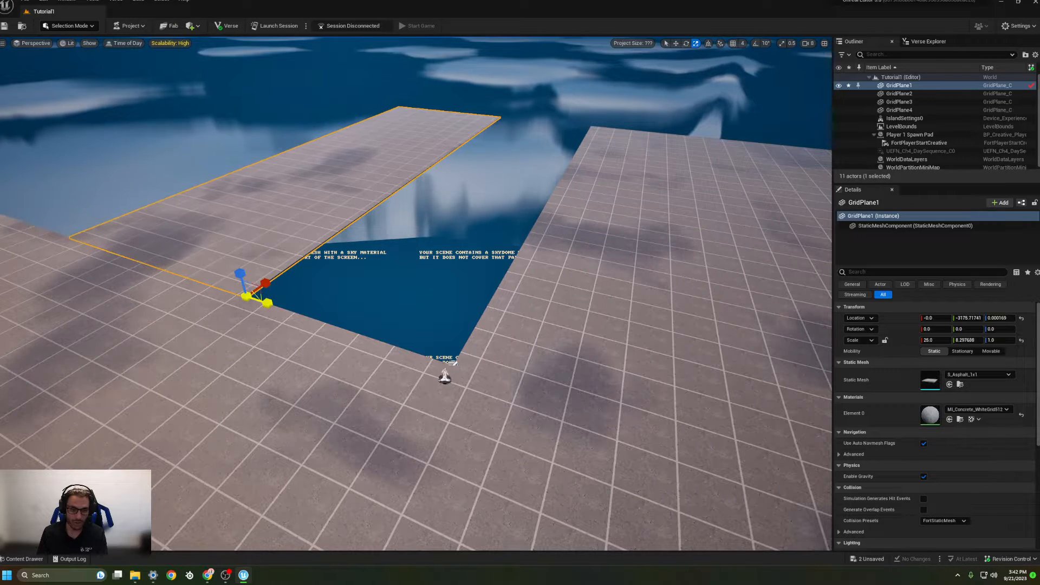
{"action": "left_click", "coordinate": [471, 162]}
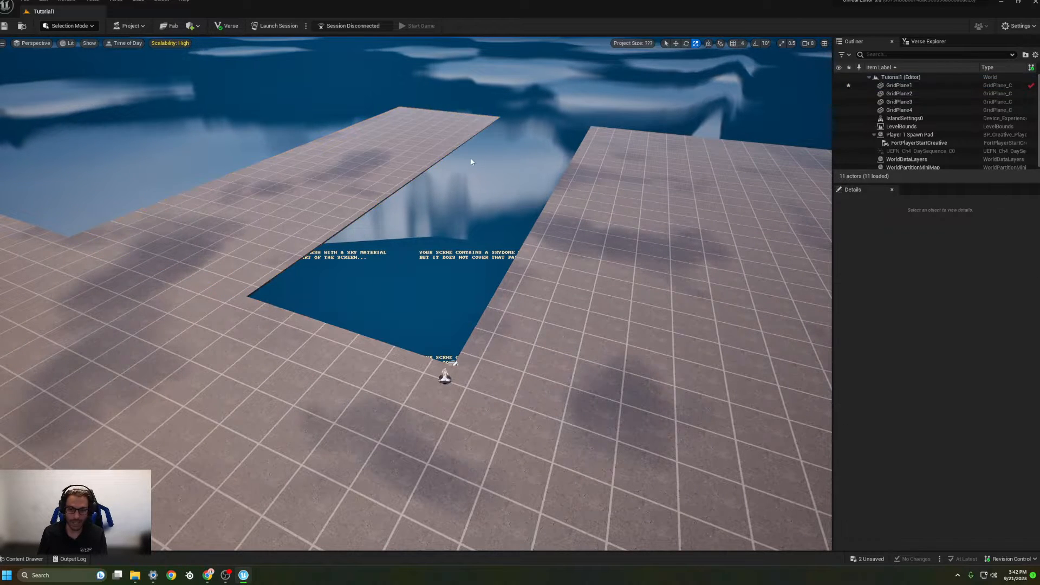
- Save the unsaved level changes and check them in with the description "Moved grad plane actor, and changed it size"
{"action": "left_click", "coordinate": [874, 559]}
{"action": "left_click", "coordinate": [581, 377]}
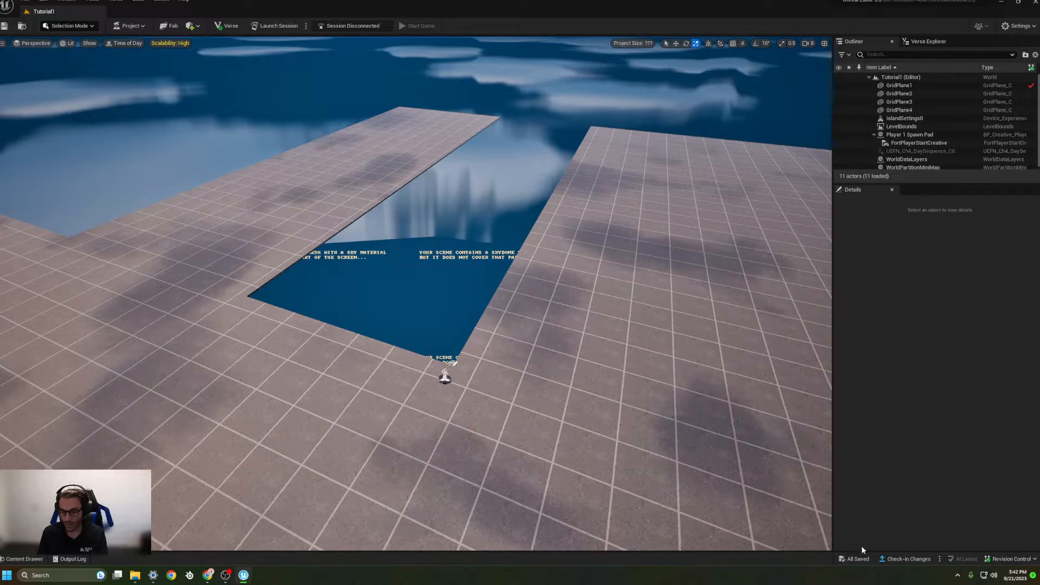
{"action": "key", "text": "w"}
{"action": "mouse_move", "coordinate": [672, 423]}
{"action": "right_mouse_down"}
{"action": "mouse_move", "coordinate": [715, 442]}
{"action": "mouse_move", "coordinate": [672, 417]}
{"action": "right_mouse_up"}
{"action": "key", "text": "a"}
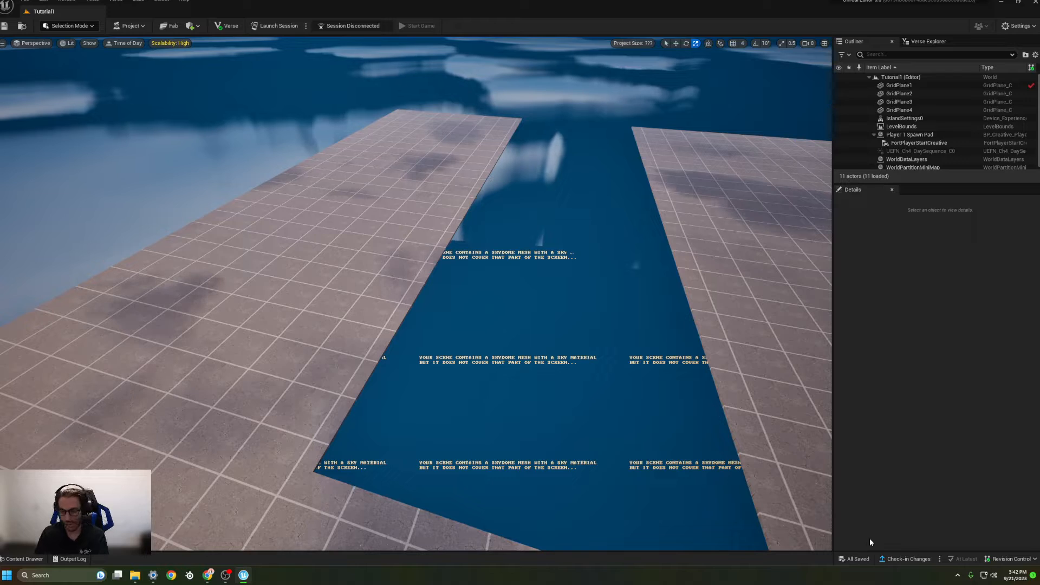
{"action": "left_click", "coordinate": [894, 559]}
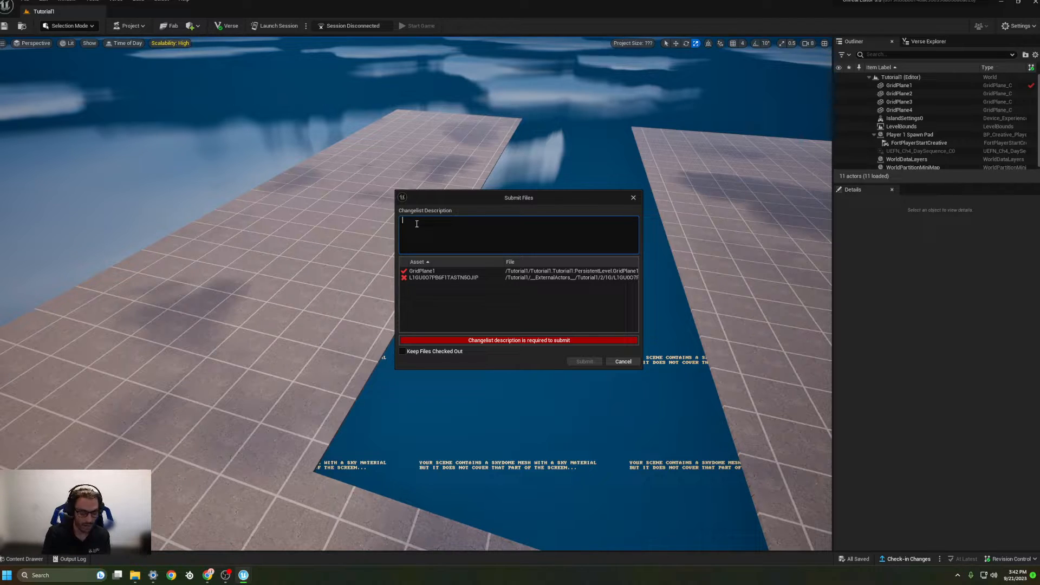
{"action": "type", "text": "Mo"}
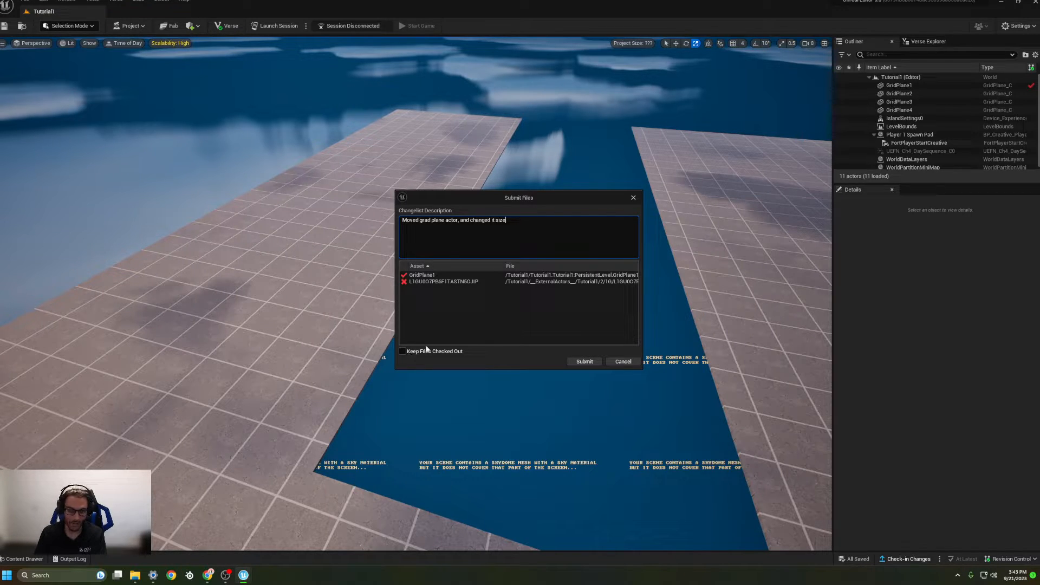
{"action": "left_click", "coordinate": [585, 362]}
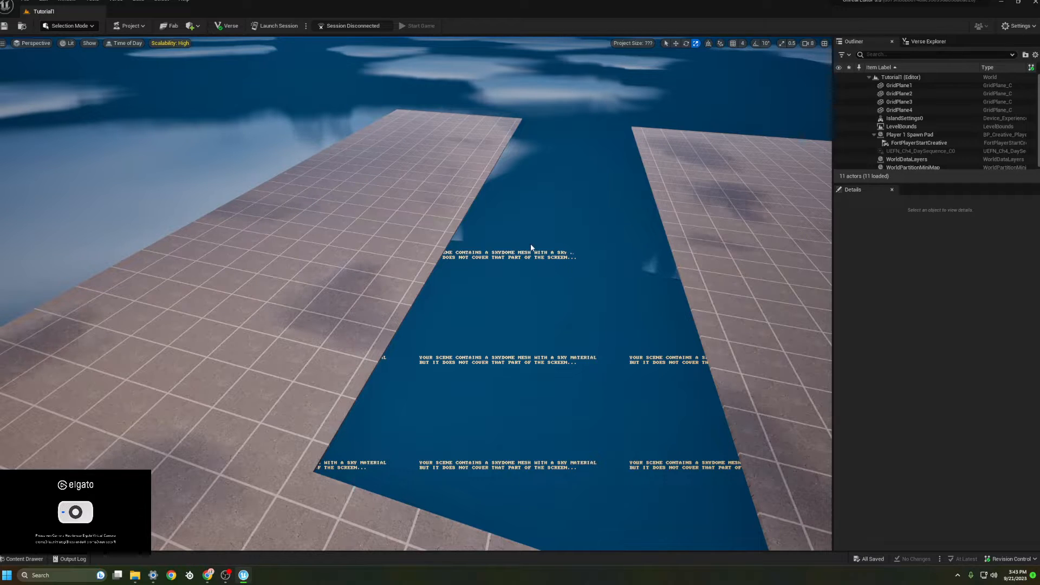
- Launch a live edit session for the Tutorial1 project
{"action": "left_click", "coordinate": [278, 26]}
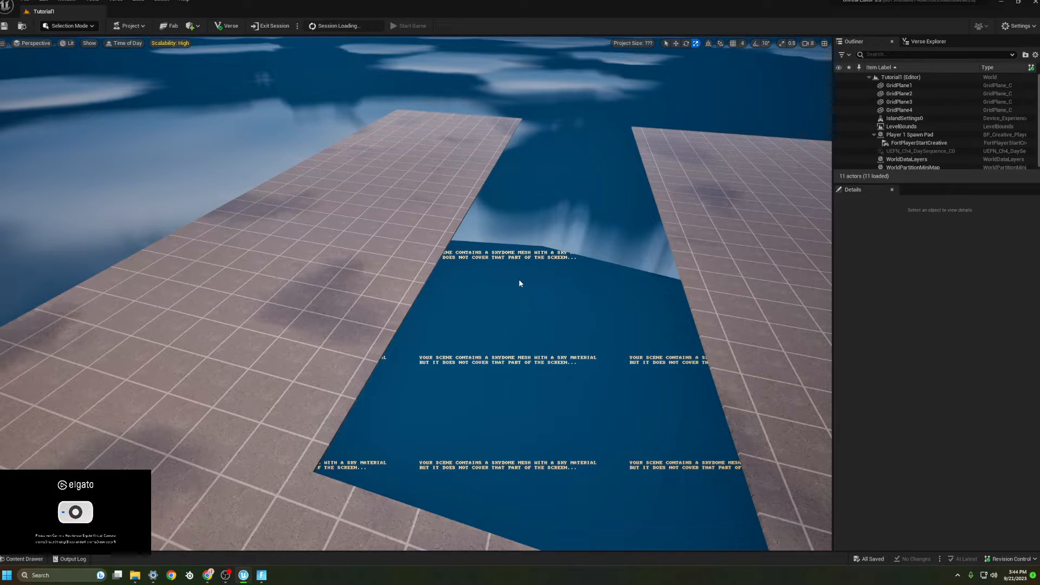
{"action": "right_click_drag", "start_coordinate": [519, 281], "coordinate": [618, 292]}
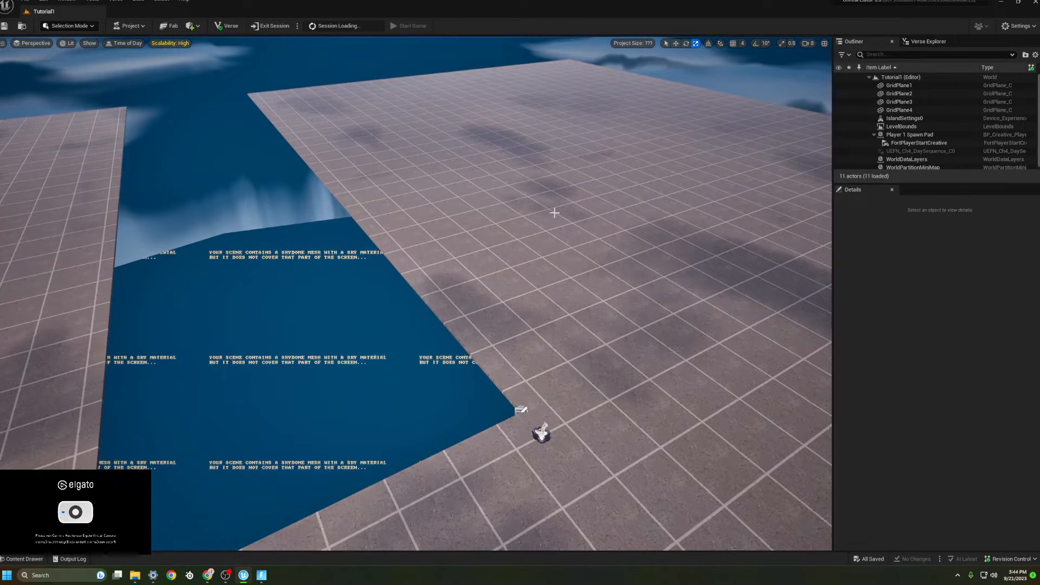
- View the new landscape options in Landscape mode and return to Selection mode
{"action": "left_click", "coordinate": [70, 26]}
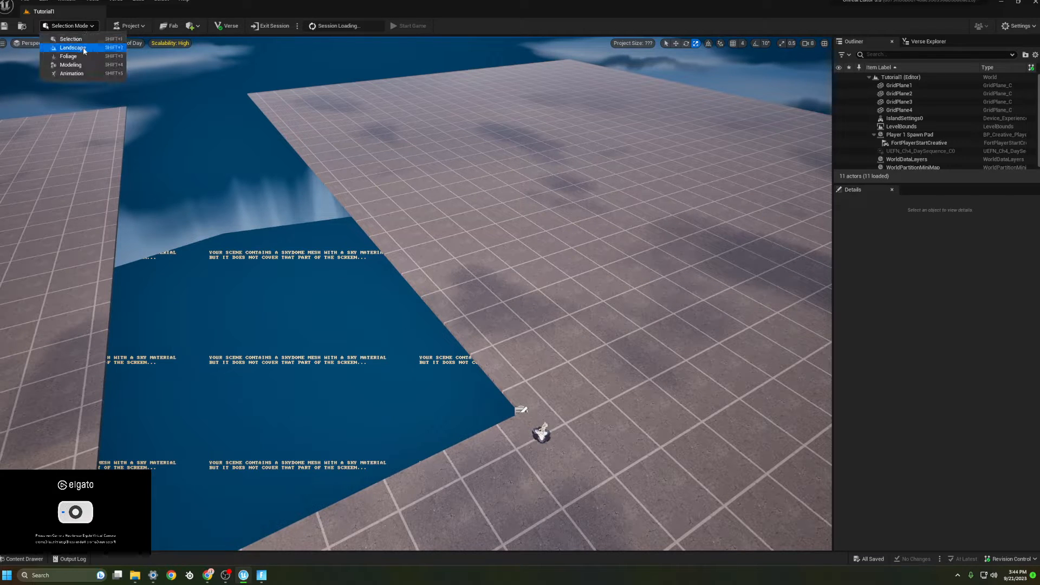
{"action": "left_click", "coordinate": [65, 47]}
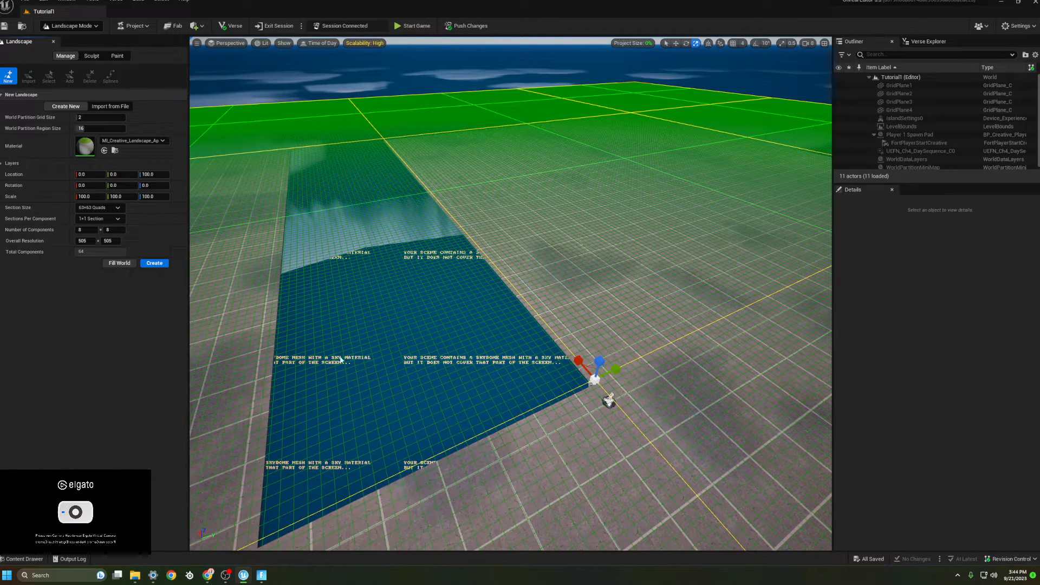
{"action": "left_click", "coordinate": [77, 26]}
{"action": "left_click", "coordinate": [70, 37]}
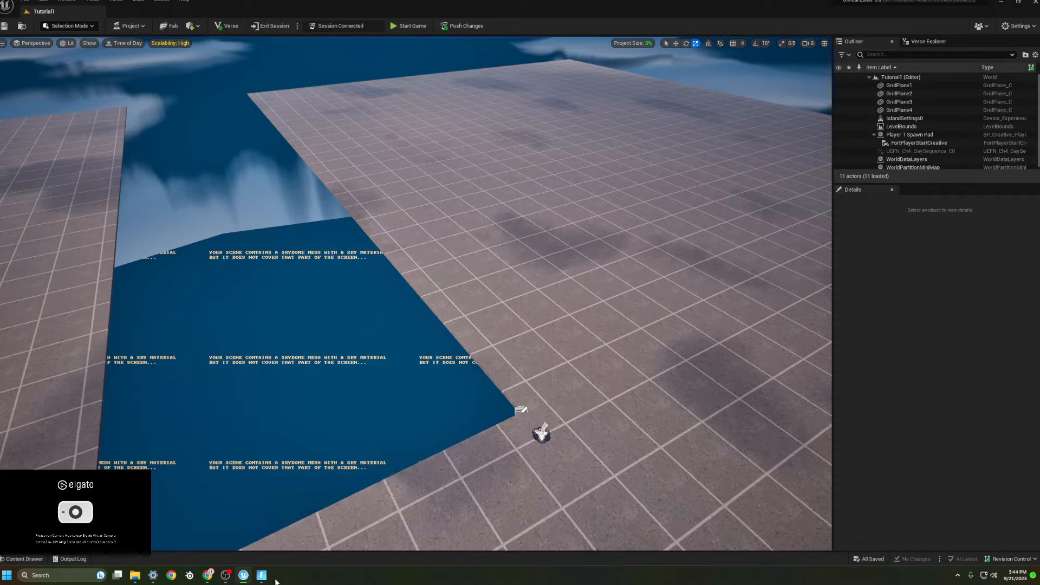
- Switch to the Fortnite client and test the running island by checking the game menu and using build mode
{"action": "mouse_move", "coordinate": [265, 579]}
{"action": "left_click", "coordinate": [264, 502]}
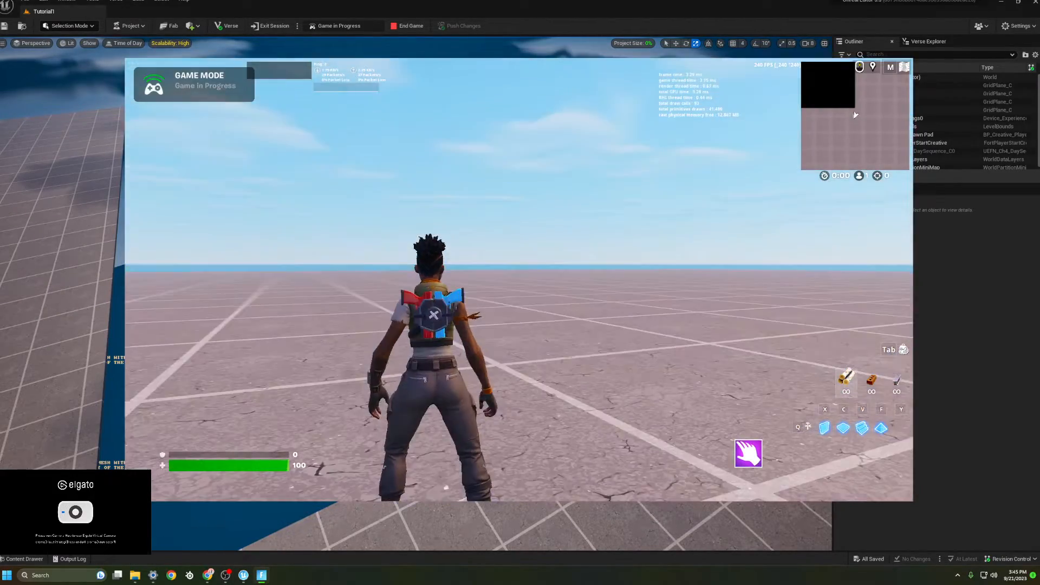
{"action": "key", "text": "Escape"}
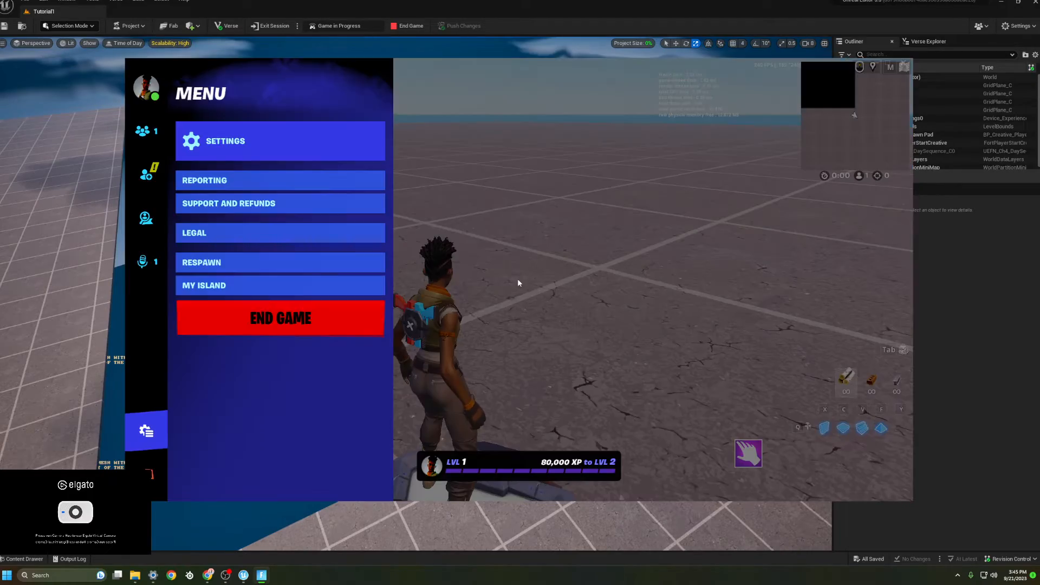
{"action": "key", "text": "Escape"}
{"action": "key", "text": "q"}
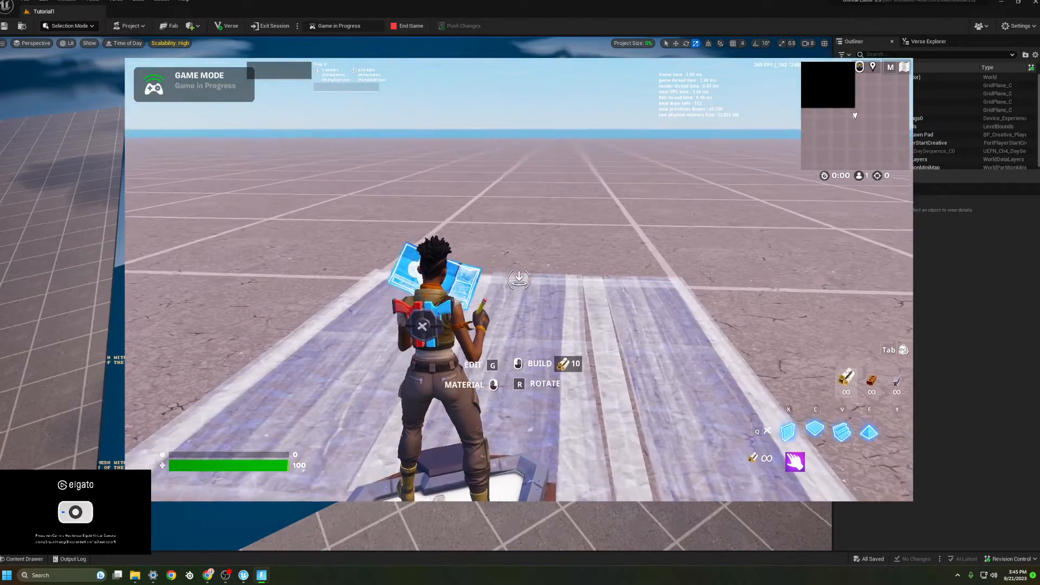
{"action": "key", "text": "Escape"}
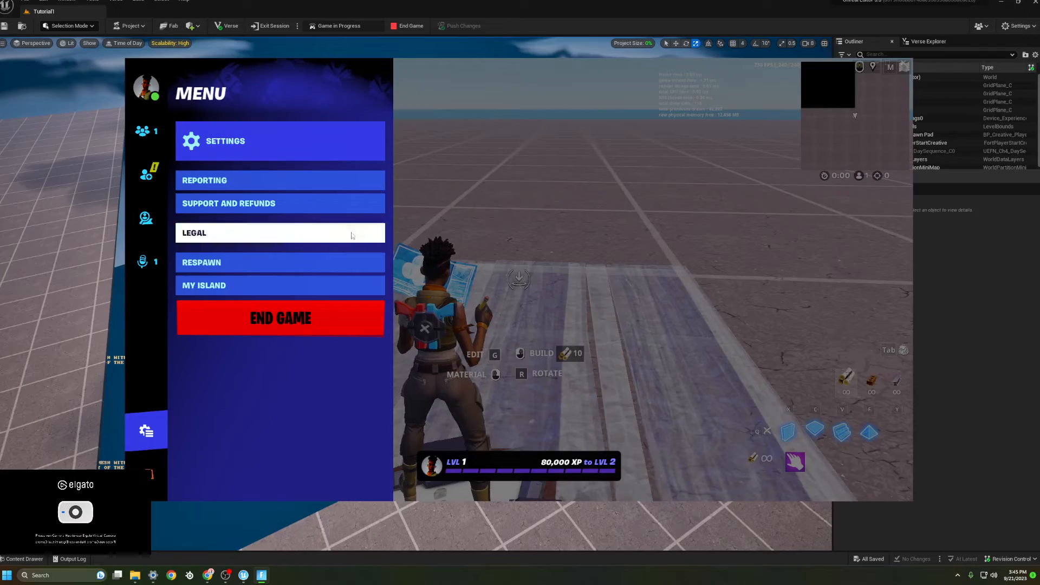
{"action": "key", "text": "Escape"}
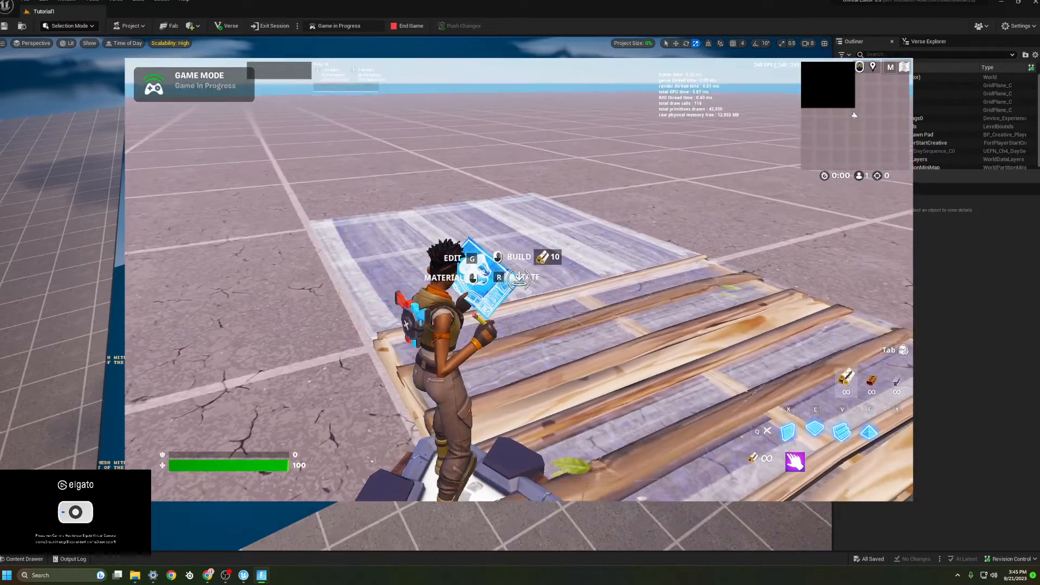
- End the running game in the Fortnite client so the session returns to edit mode, checking the level in the editor on the way
{"action": "key", "text": "Escape"}
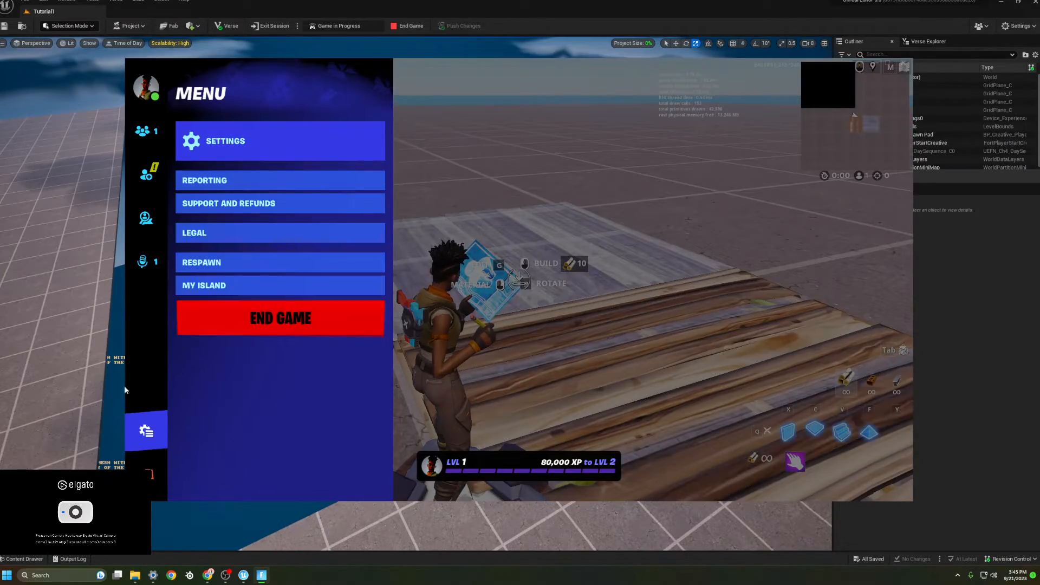
{"action": "left_click", "coordinate": [113, 253]}
{"action": "right_click_drag", "start_coordinate": [452, 186], "coordinate": [385, 261]}
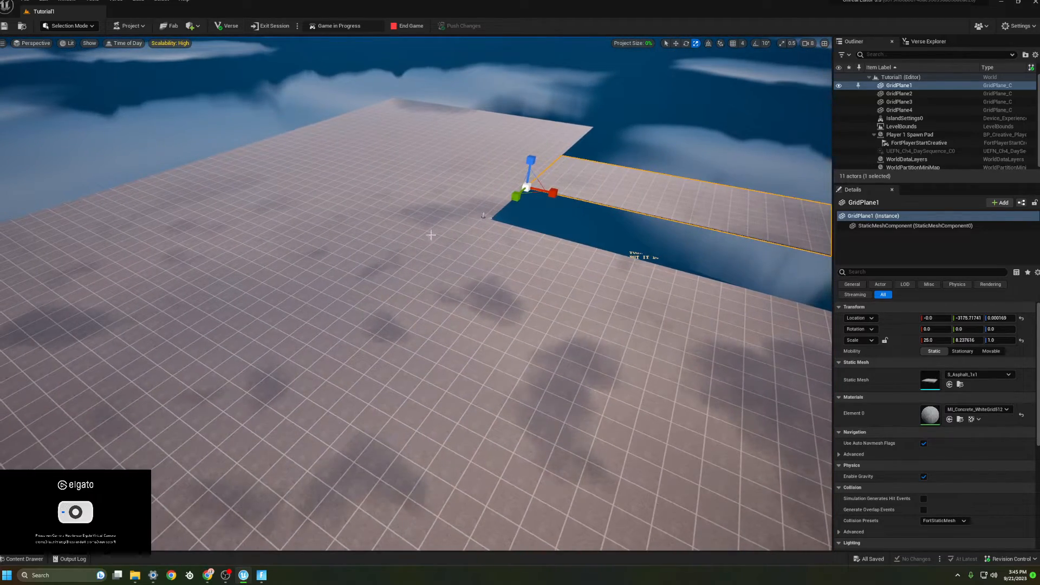
{"action": "left_click", "coordinate": [264, 577]}
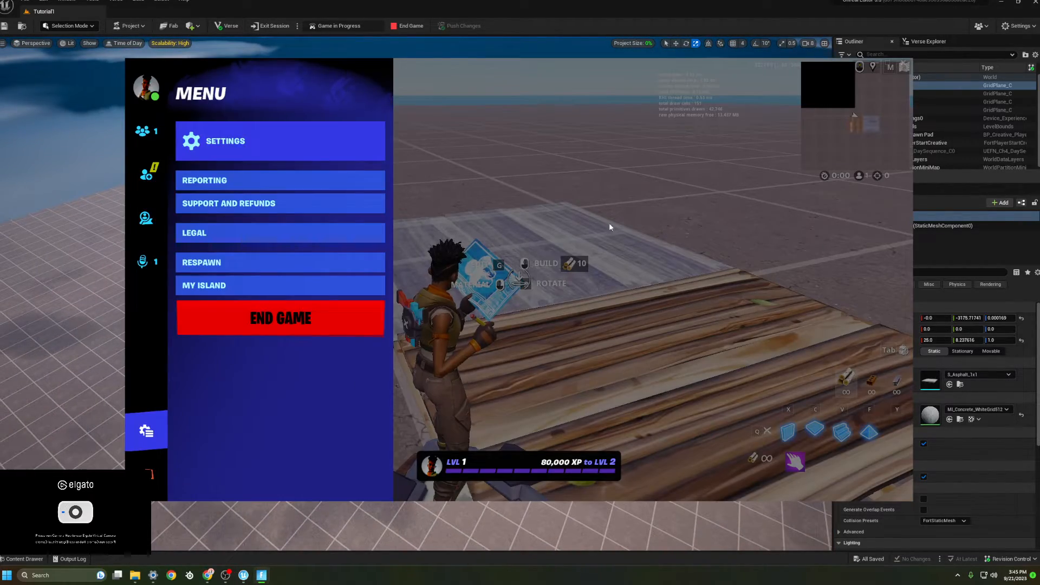
{"action": "left_click", "coordinate": [357, 303]}
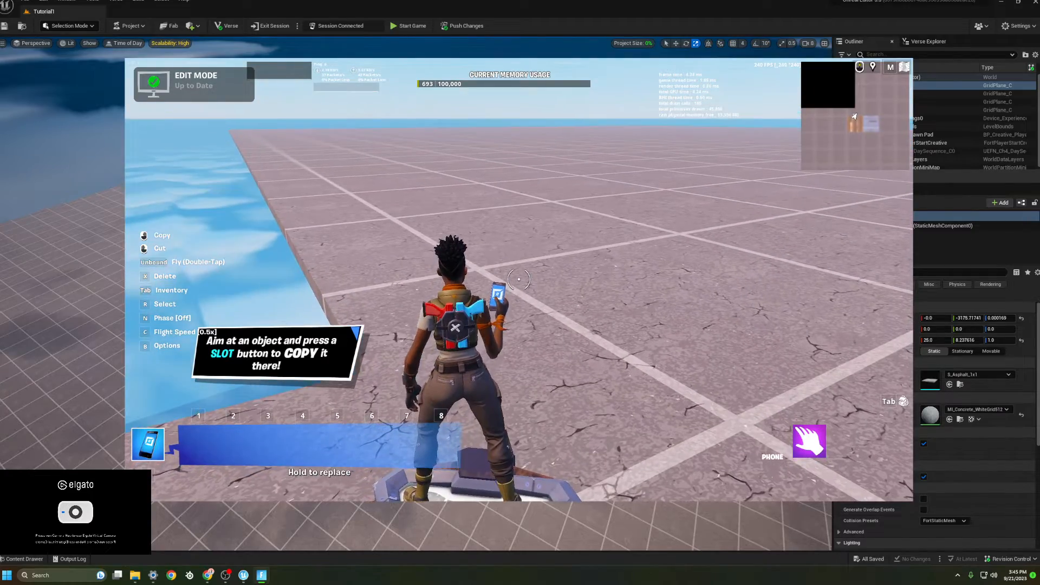
- Enter build mode in the edit session and build a wooden wall beside the spawn pad
{"action": "key", "text": "q"}
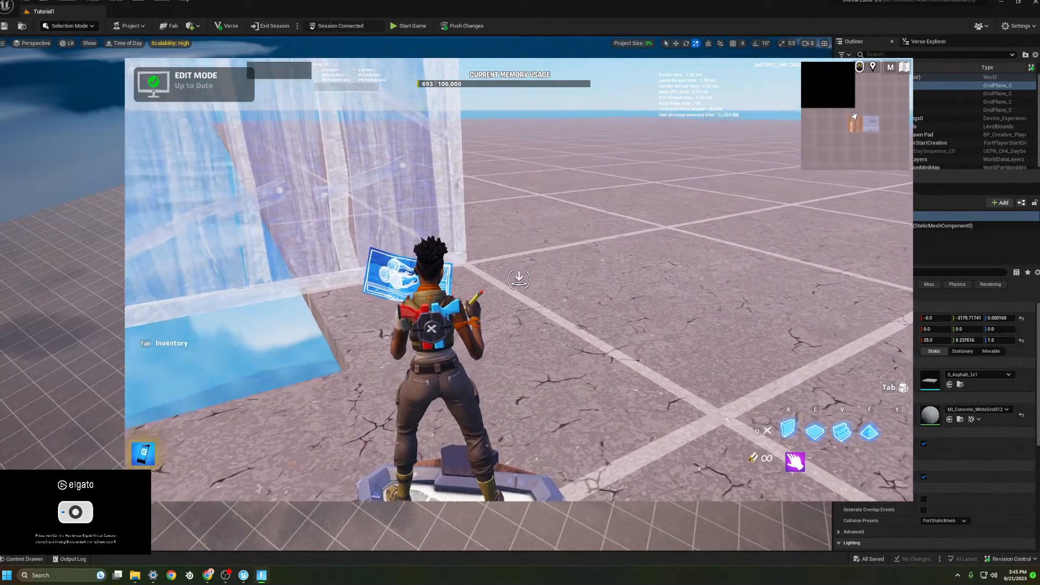
{"action": "key", "text": "Escape"}
{"action": "key", "text": "Escape"}
{"action": "left_click", "coordinate": [519, 279]}
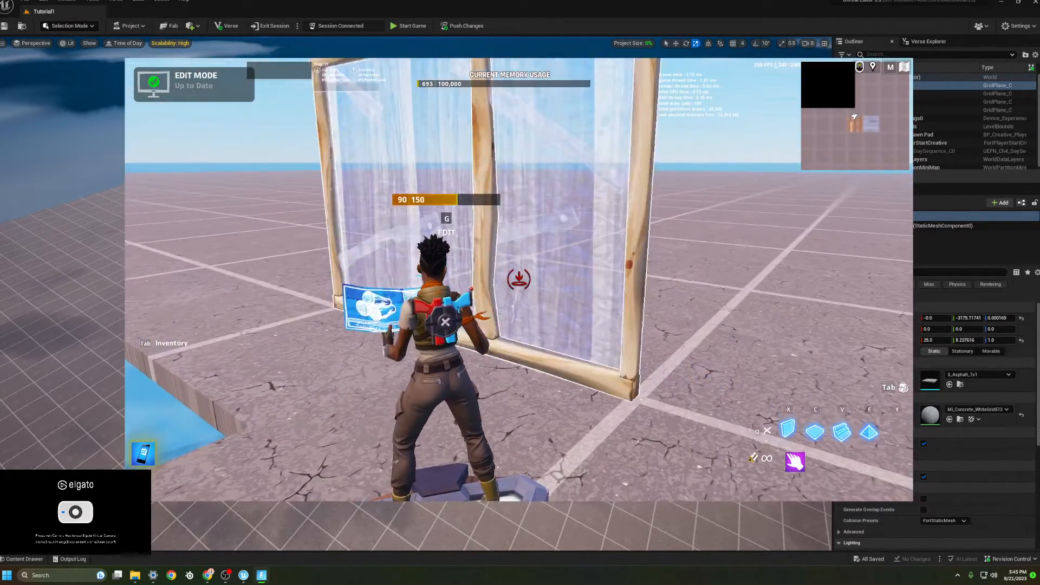
{"action": "key", "text": "c"}
- Change the keyboard binding preset in the game settings to the one following Standard (Default), apply it and return to the island
{"action": "key", "text": "Escape"}
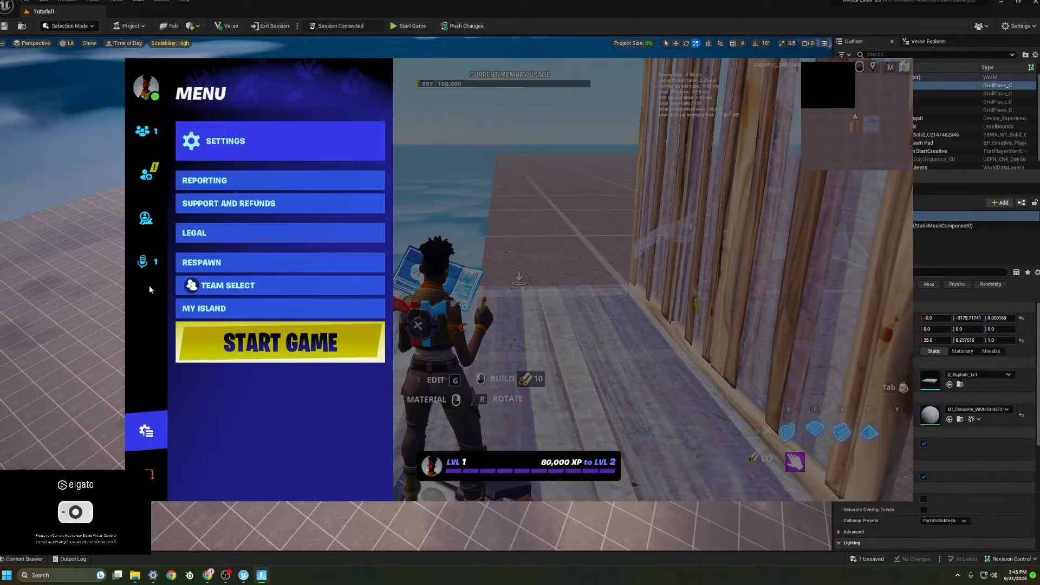
{"action": "left_click", "coordinate": [249, 154]}
{"action": "left_click", "coordinate": [658, 81]}
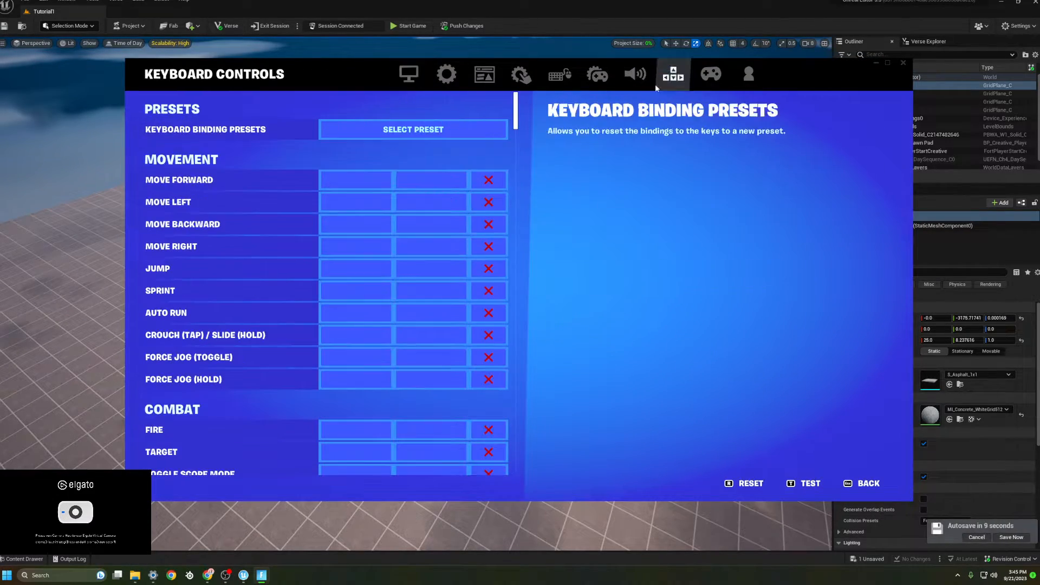
{"action": "left_click", "coordinate": [424, 133]}
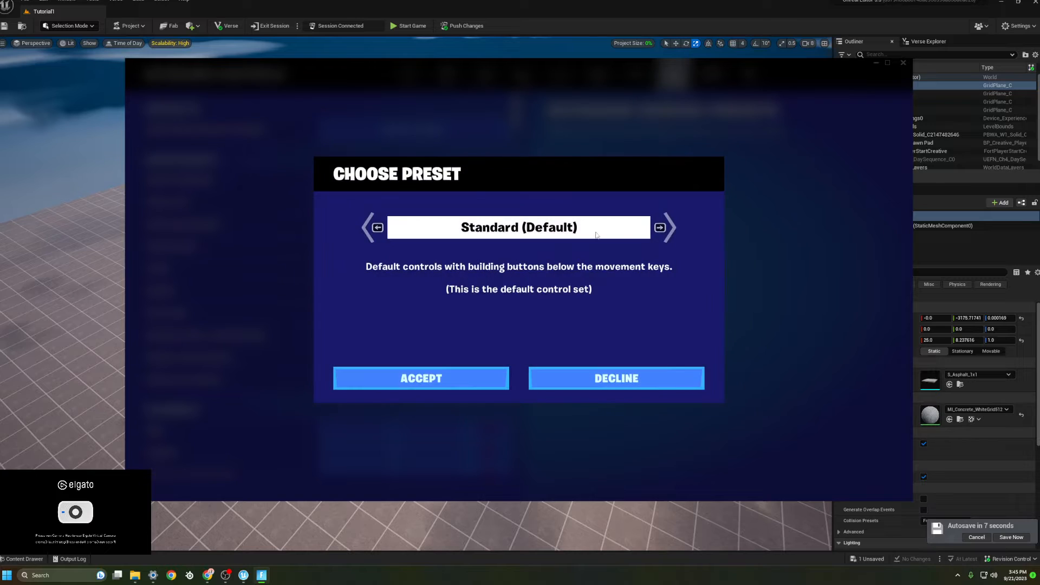
{"action": "left_click", "coordinate": [666, 228]}
{"action": "left_click", "coordinate": [471, 382]}
{"action": "scroll", "coordinate": [434, 282], "scroll_direction": "down", "scroll_amount": 3}
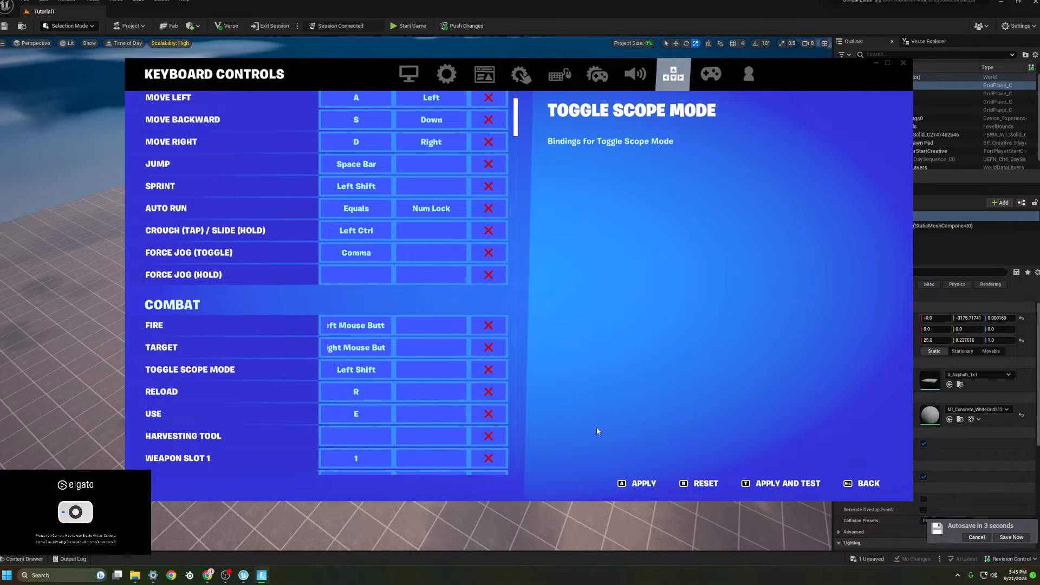
{"action": "key", "text": "a"}
{"action": "key", "text": "Escape"}
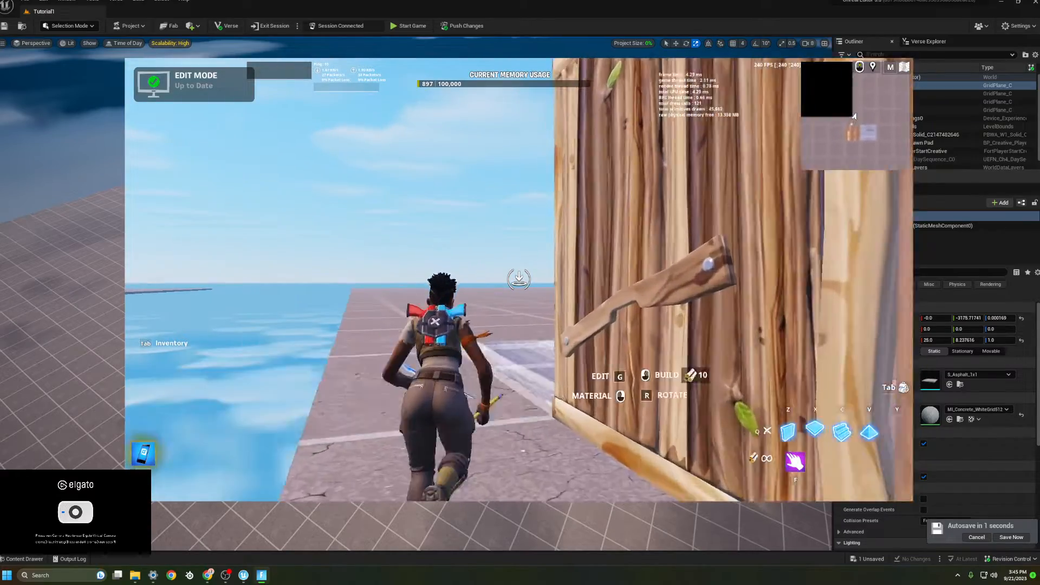
- Fly over the grid floor, assign the Mega City Tower G prefab to quick bar slot 2 and place it on the island
{"action": "key", "text": "space"}
{"action": "key", "text": "space"}
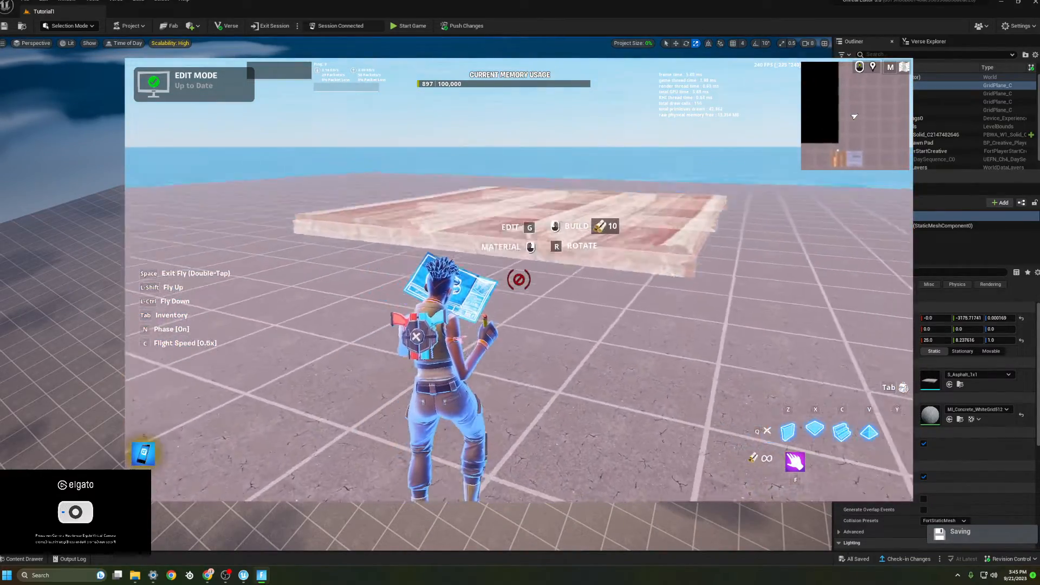
{"action": "key", "text": "s"}
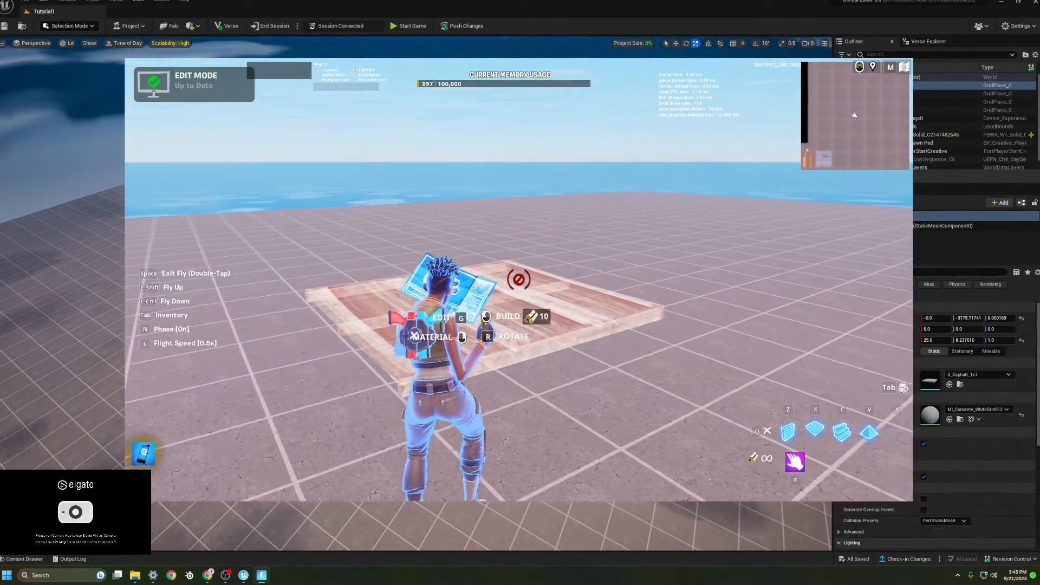
{"action": "key", "text": "Tab"}
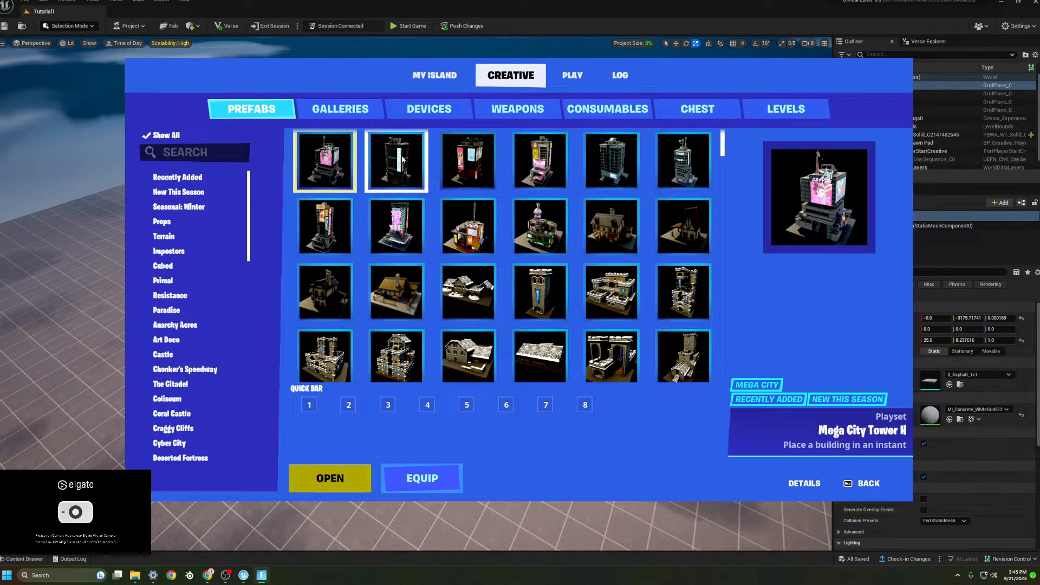
{"action": "left_click_drag", "start_coordinate": [403, 159], "coordinate": [348, 406]}
{"action": "key", "text": "Tab"}
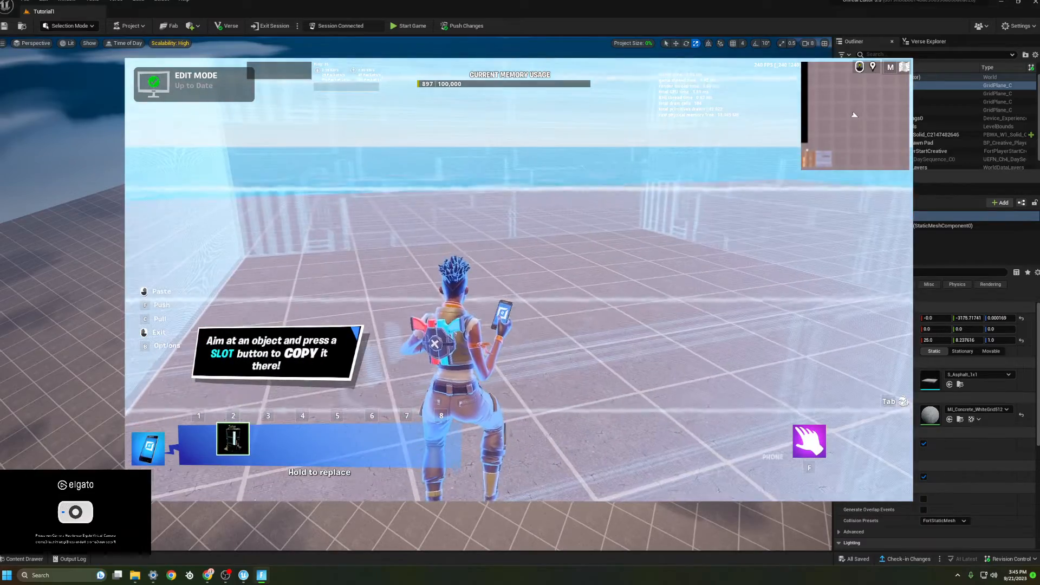
{"action": "left_click", "coordinate": [519, 280]}
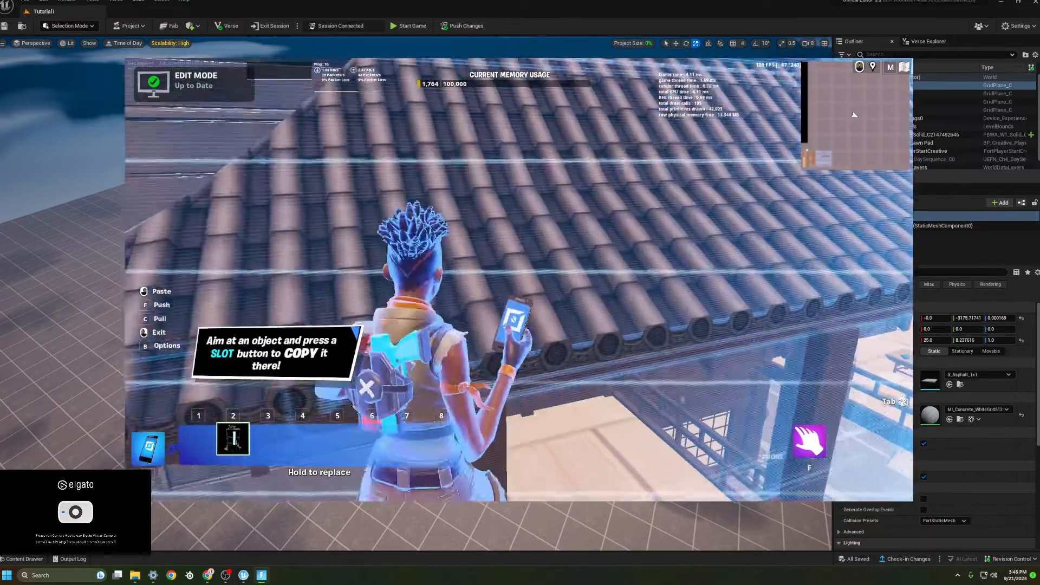
{"action": "key", "text": "s"}
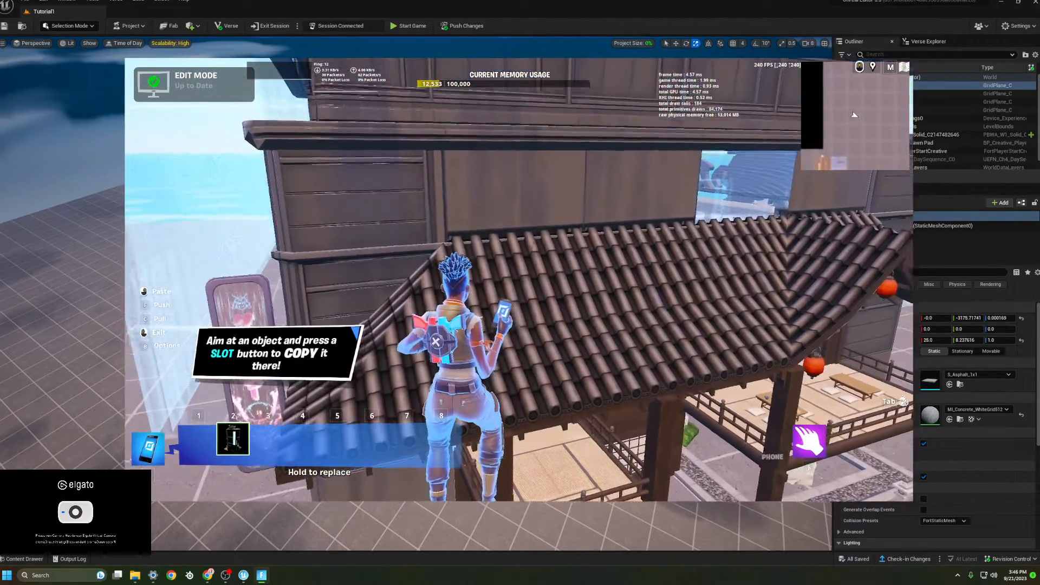
- Switch to Unreal Editor for Fortnite, delete the wooden wall beside the spawn pad and inspect the placed tower
{"action": "key", "text": "Tab"}
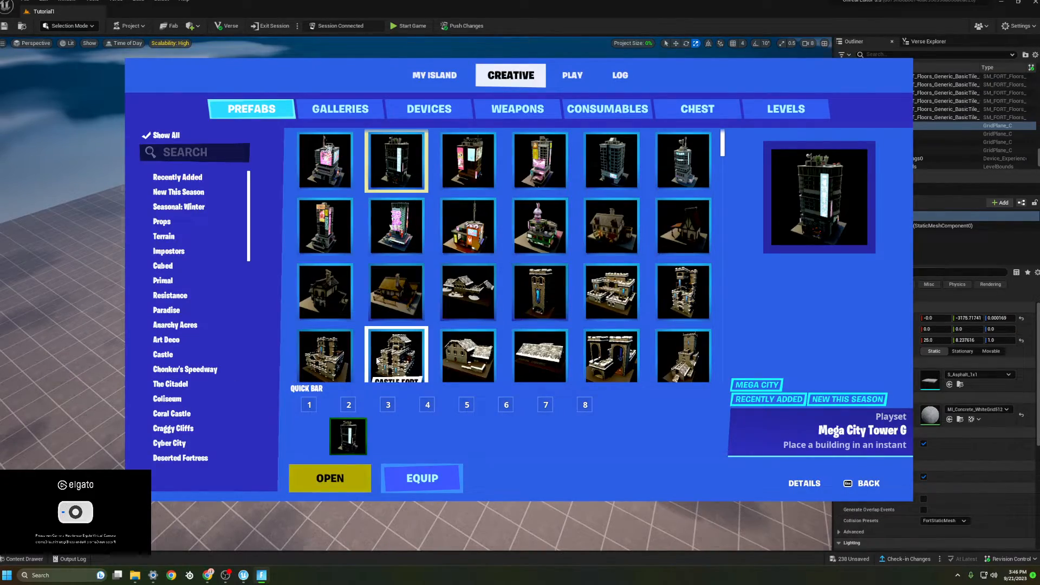
{"action": "key", "text": "alt+Tab"}
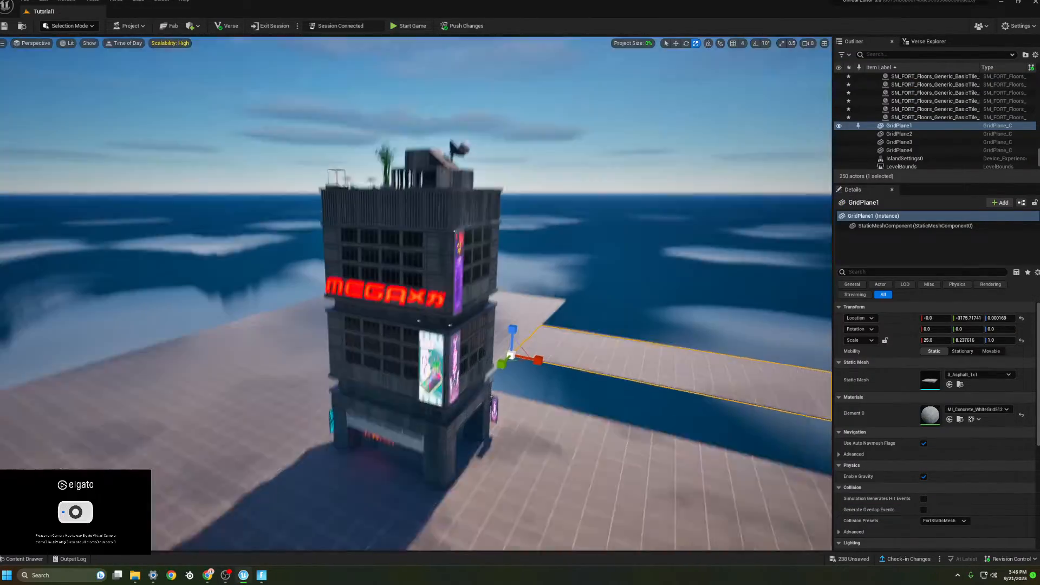
{"action": "mouse_move", "coordinate": [416, 292]}
{"action": "right_mouse_down"}
{"action": "mouse_move", "coordinate": [346, 331]}
{"action": "mouse_move", "coordinate": [336, 326]}
{"action": "mouse_move", "coordinate": [380, 292]}
{"action": "mouse_move", "coordinate": [482, 328]}
{"action": "mouse_move", "coordinate": [455, 323]}
{"action": "mouse_move", "coordinate": [406, 279]}
{"action": "mouse_move", "coordinate": [429, 293]}
{"action": "right_mouse_up"}
{"action": "key", "text": "w"}
{"action": "key", "text": "d"}
{"action": "key", "text": "w"}
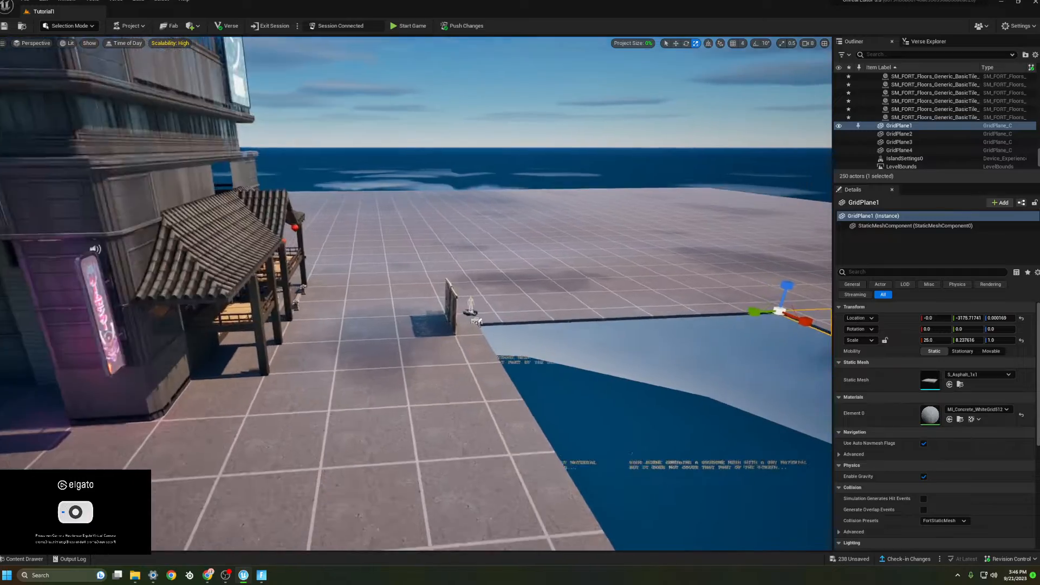
{"action": "key", "text": "w"}
{"action": "right_click_drag", "start_coordinate": [383, 235], "coordinate": [330, 227]}
{"action": "left_click", "coordinate": [384, 234]}
{"action": "key", "text": "s"}
{"action": "key", "text": "Delete"}
{"action": "key", "text": "w"}
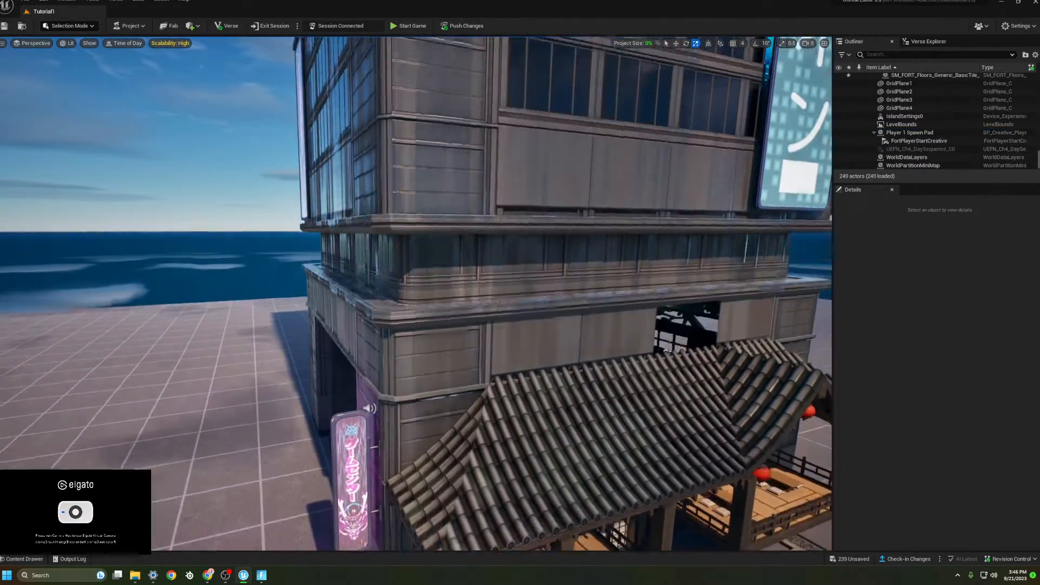
{"action": "right_click_drag", "start_coordinate": [401, 286], "coordinate": [485, 295]}
{"action": "key", "text": "s"}
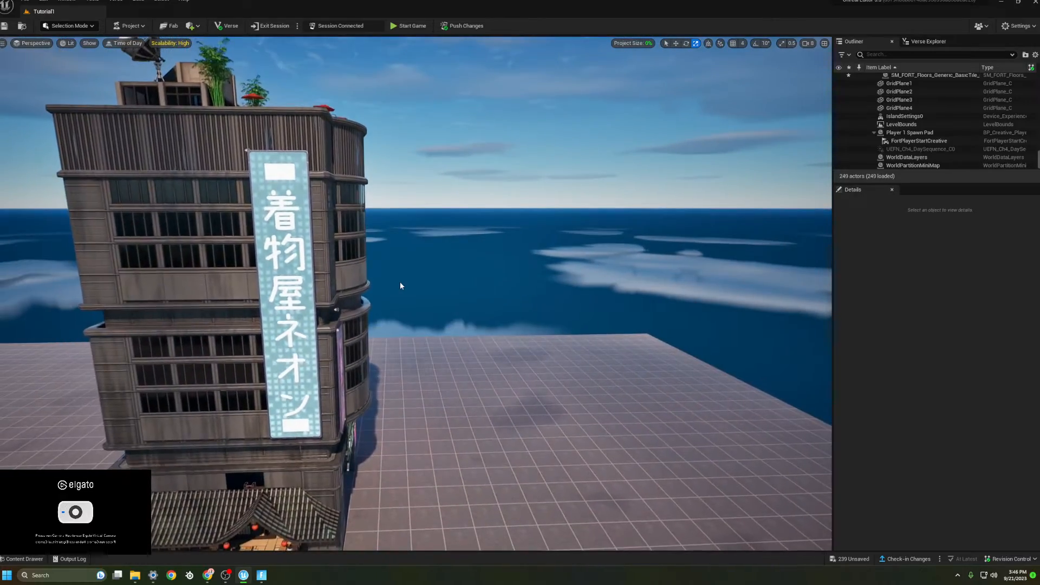
- Switch back to the Fortnite client, copy the neon sign beside the tower and paste three copies on the open floor
{"action": "key", "text": "alt+Tab"}
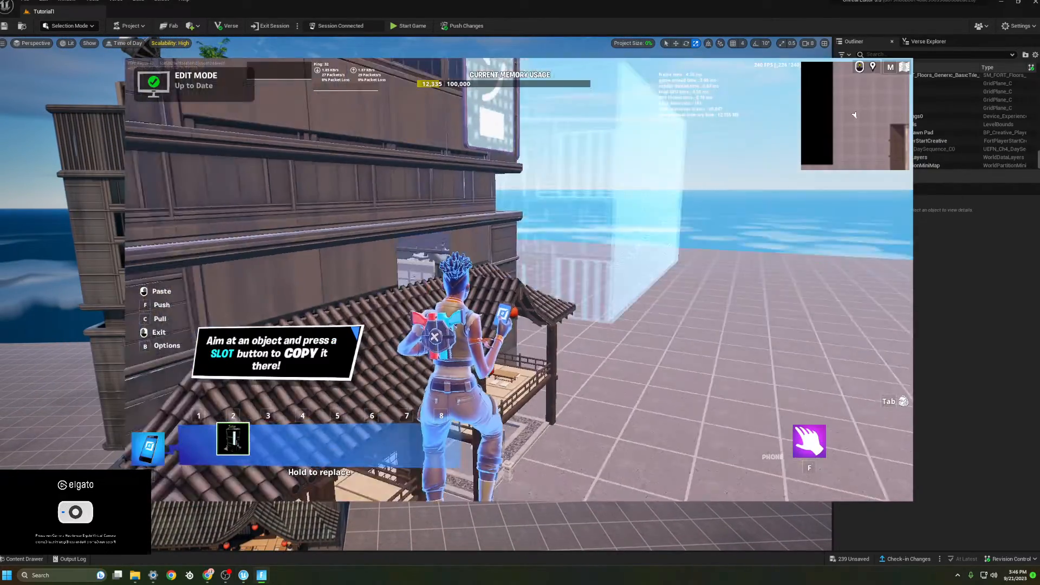
{"action": "right_click", "coordinate": [518, 280]}
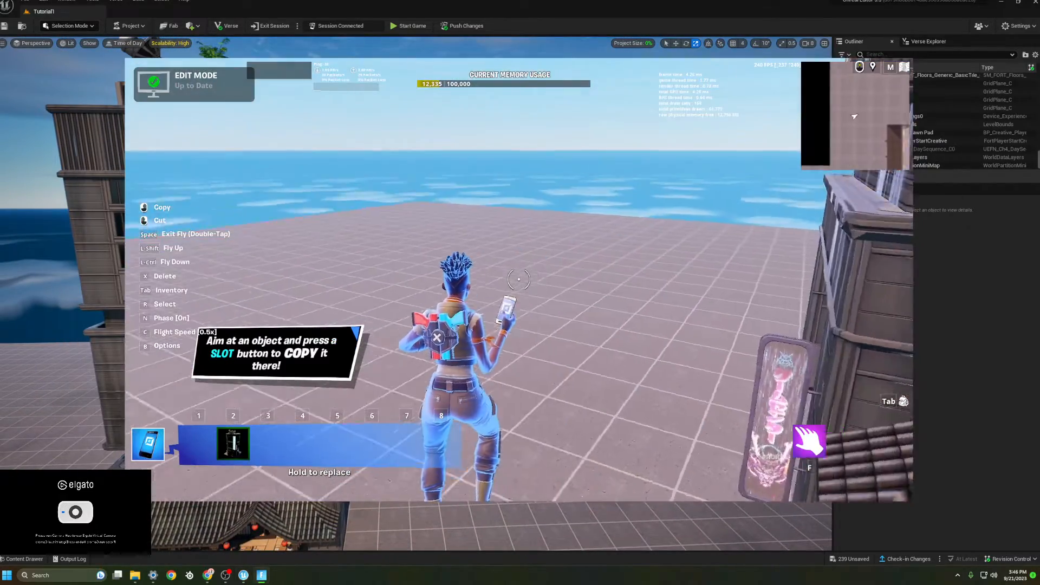
{"action": "key", "text": "w"}
{"action": "key", "text": "a"}
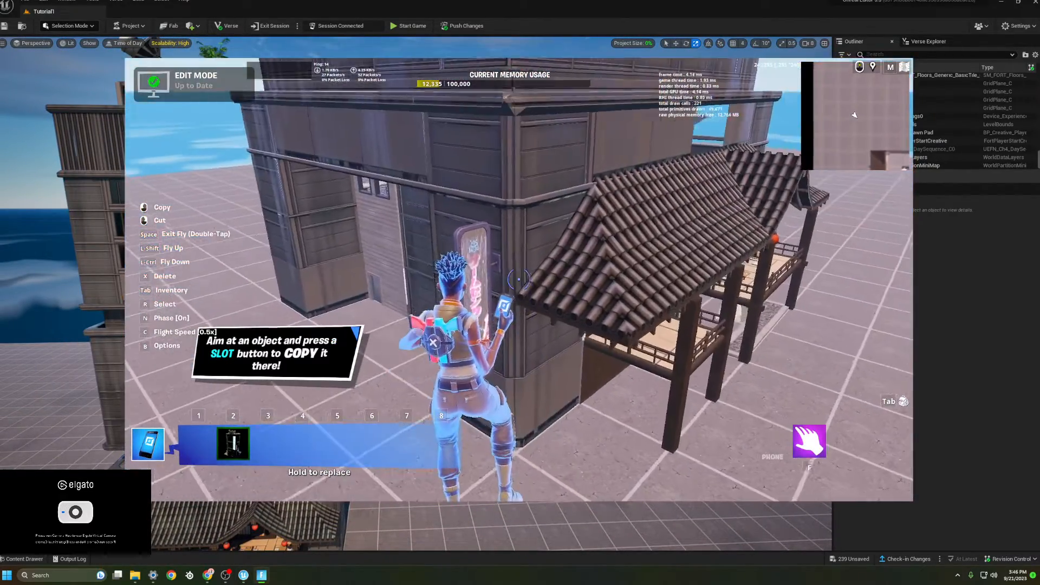
{"action": "left_click", "coordinate": [855, 115]}
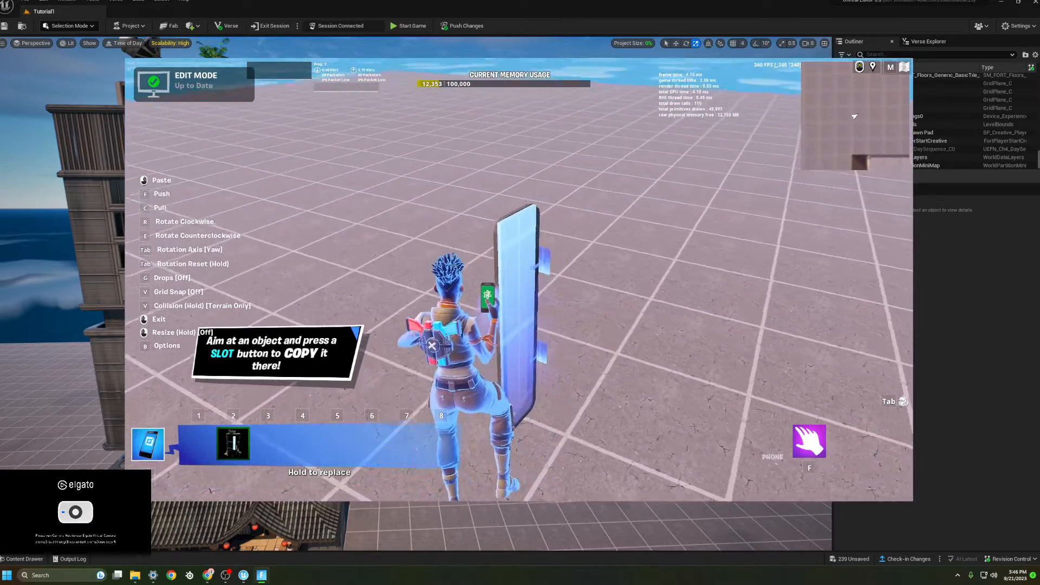
{"action": "left_click", "coordinate": [519, 280]}
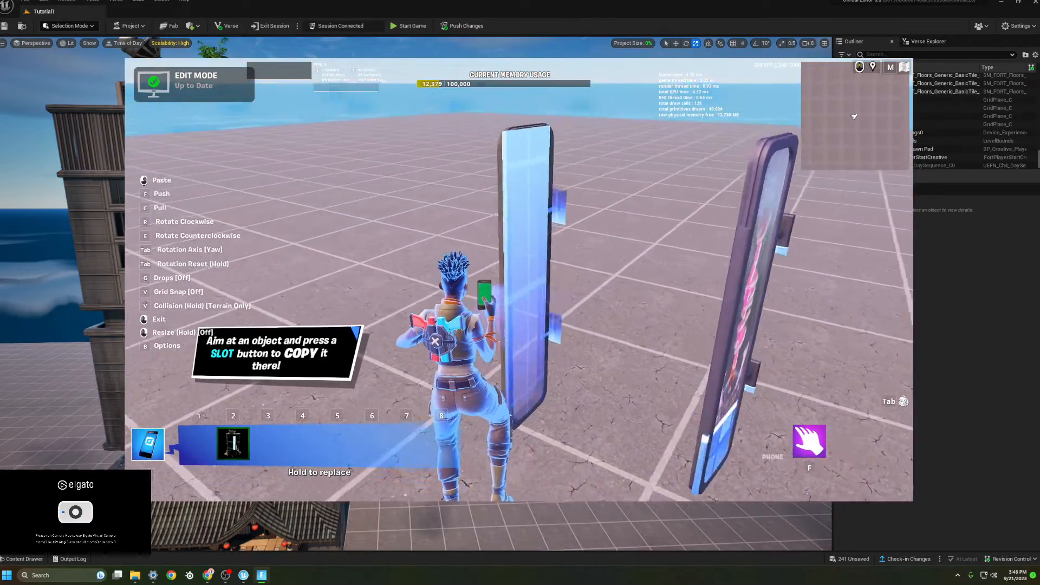
{"action": "left_click", "coordinate": [519, 279]}
{"action": "left_click", "coordinate": [518, 279]}
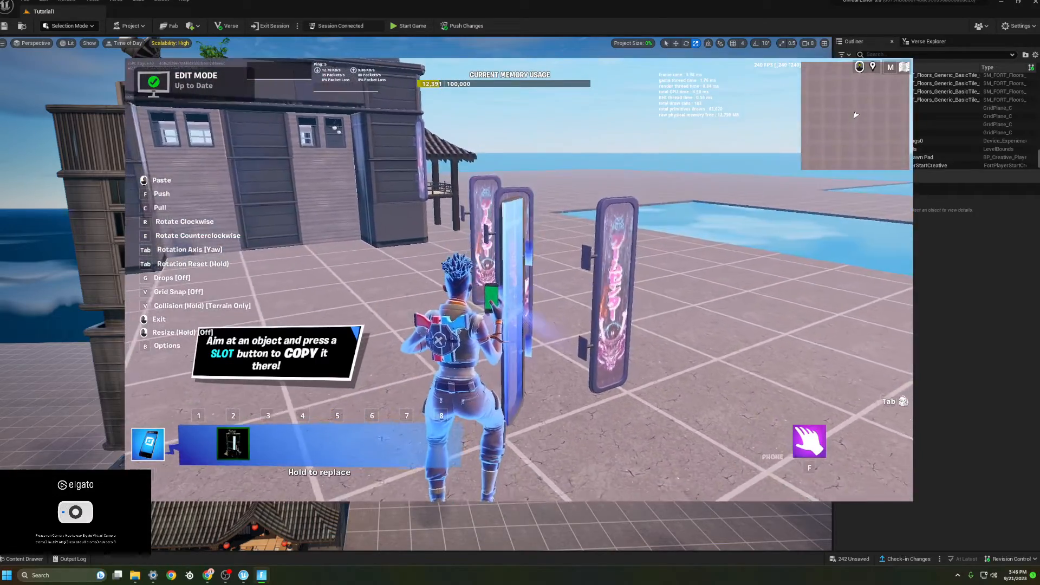
- Switch to the editor and add a Cube shape actor to the level near the three pasted signs
{"action": "key", "text": "Tab"}
{"action": "key", "text": "alt+Tab"}
{"action": "right_click_drag", "start_coordinate": [414, 275], "coordinate": [364, 312]}
{"action": "left_click", "coordinate": [203, 26]}
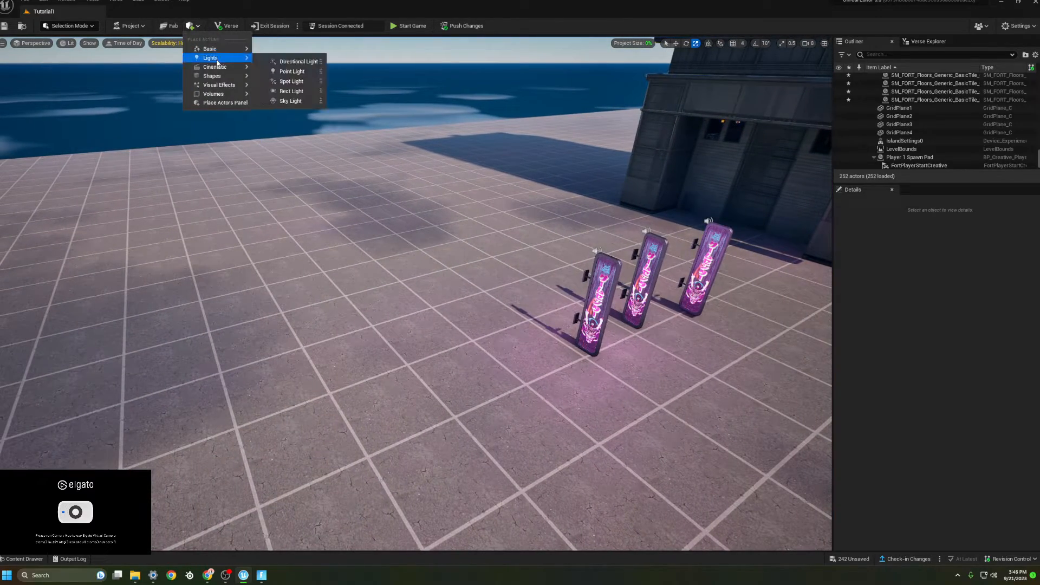
{"action": "mouse_move", "coordinate": [223, 81]}
{"action": "left_click", "coordinate": [286, 80]}
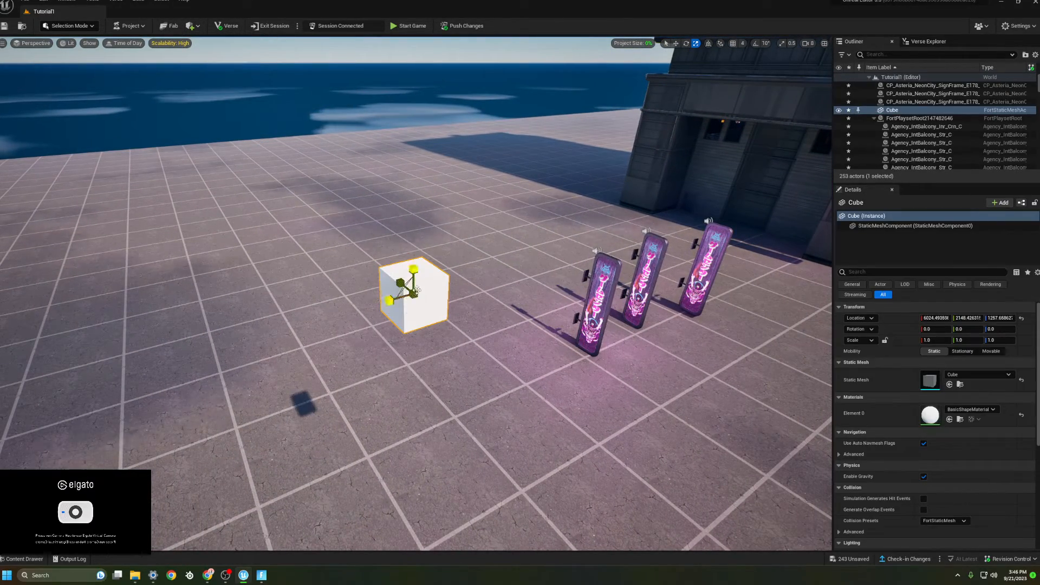
- Scale the cube into a wide flat slab of about -18.85 in X, -34.18 in Y and -1.89 in Z
{"action": "left_click_drag", "start_coordinate": [414, 295], "coordinate": [391, 317]}
{"action": "mouse_move", "coordinate": [425, 254]}
{"action": "right_mouse_down"}
{"action": "mouse_move", "coordinate": [426, 244]}
{"action": "mouse_move", "coordinate": [426, 254]}
{"action": "right_mouse_up"}
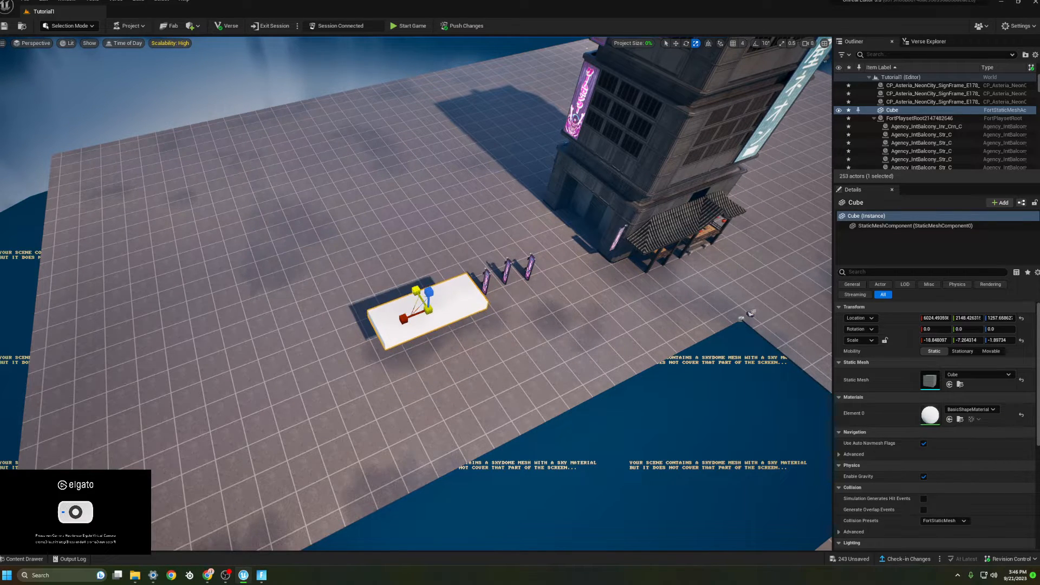
{"action": "right_click_drag", "start_coordinate": [304, 162], "coordinate": [306, 162]}
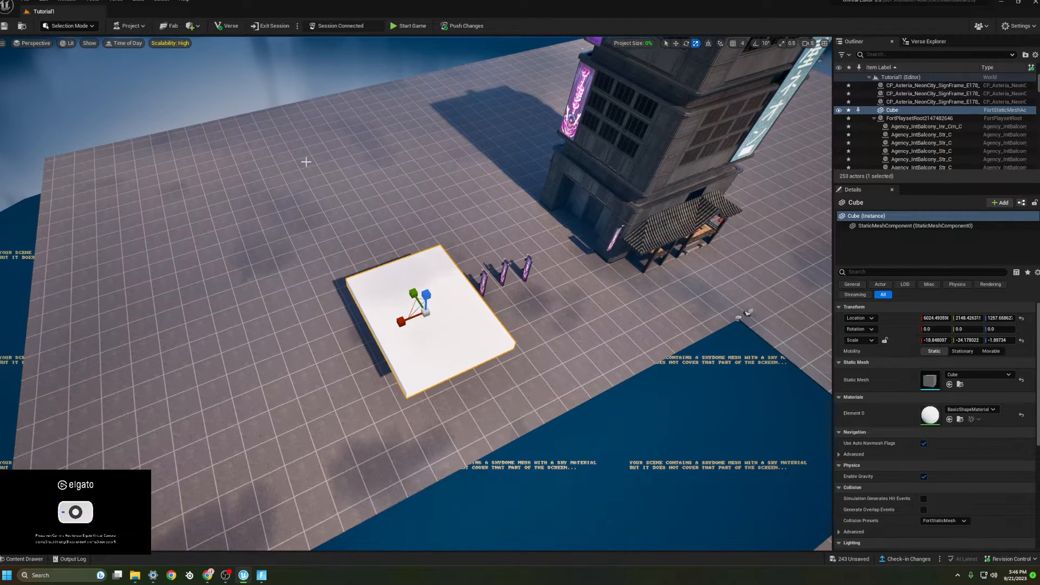
- Deselect the slab, save the level changes and switch to the Fortnite client
{"action": "left_click", "coordinate": [634, 479]}
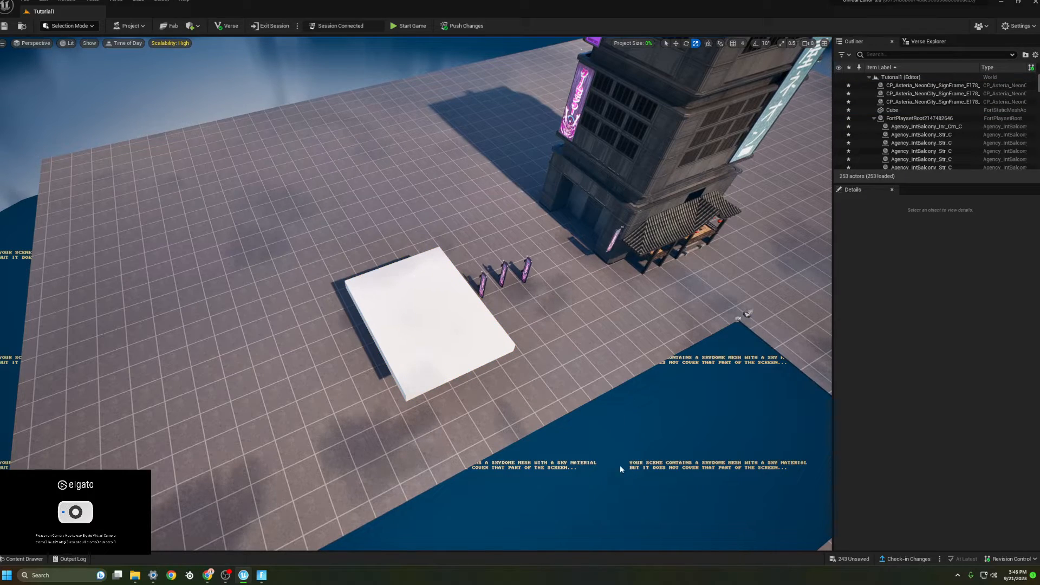
{"action": "key", "text": "ctrl+s"}
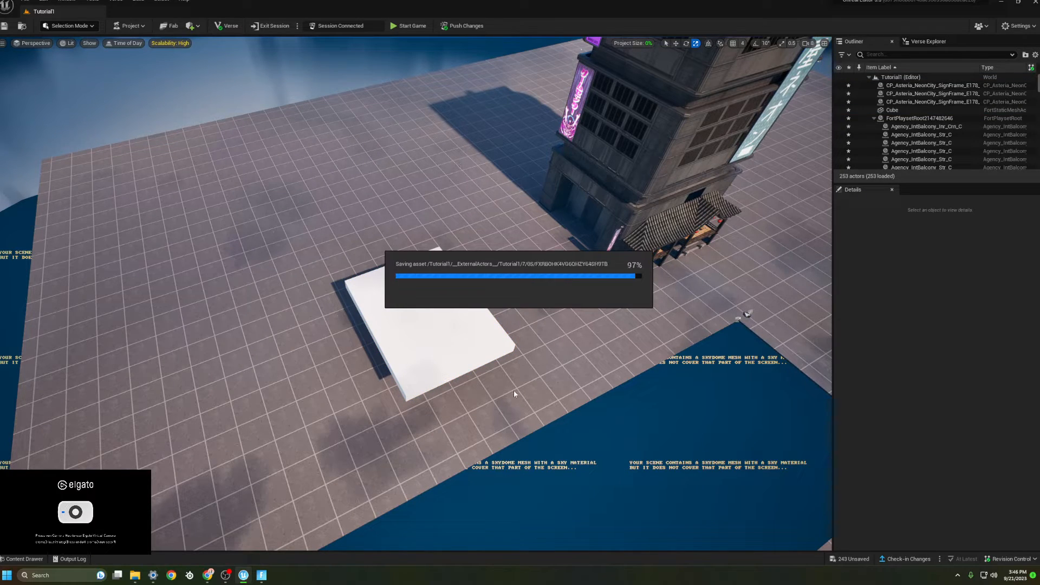
{"action": "left_click", "coordinate": [262, 576]}
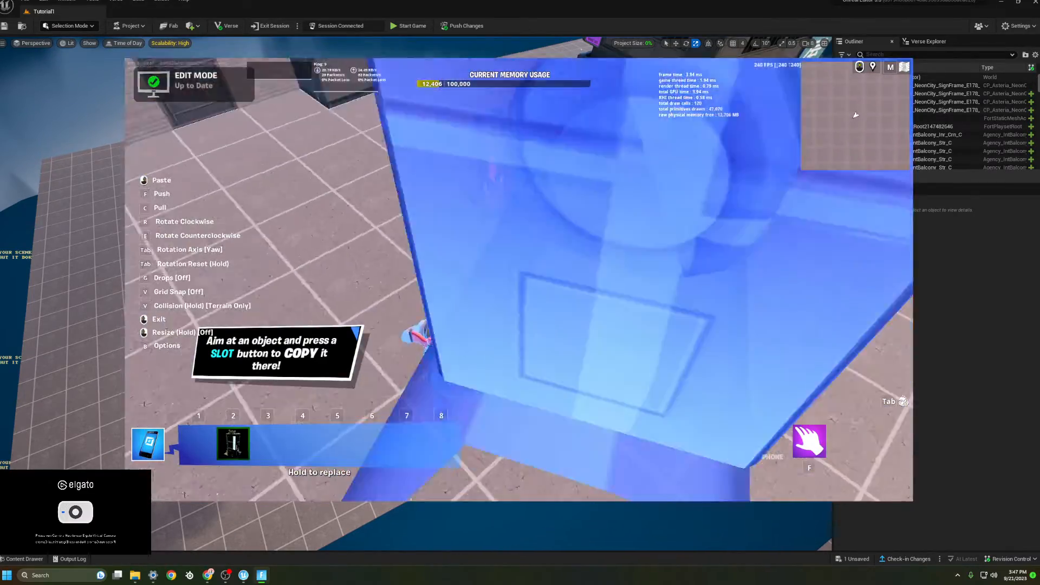
- Switch to the editor, push the changes while saving the modified neon sign asset, and return to the Fortnite client
{"action": "key", "text": "Tab"}
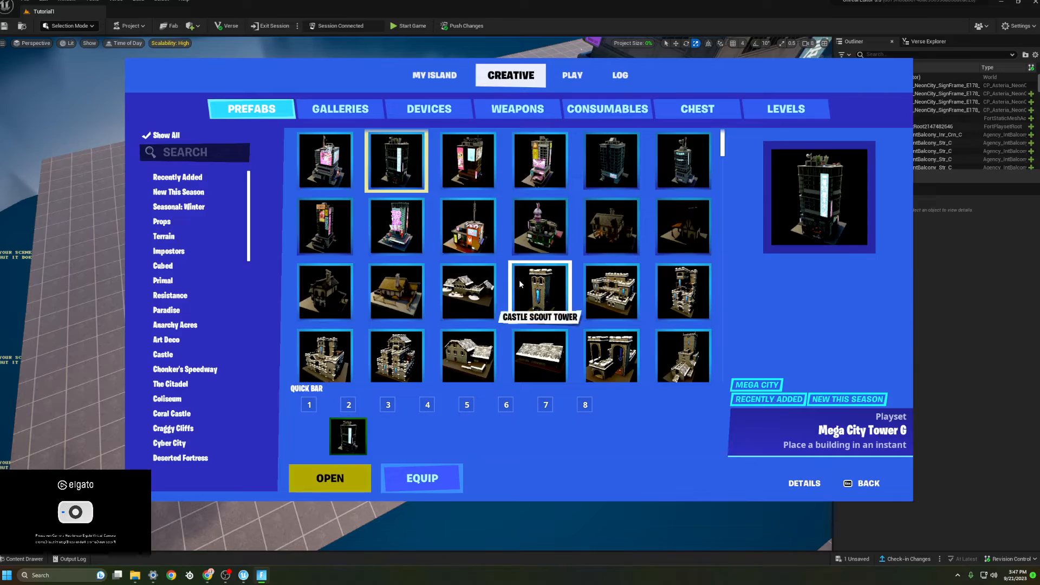
{"action": "key", "text": "alt+Tab"}
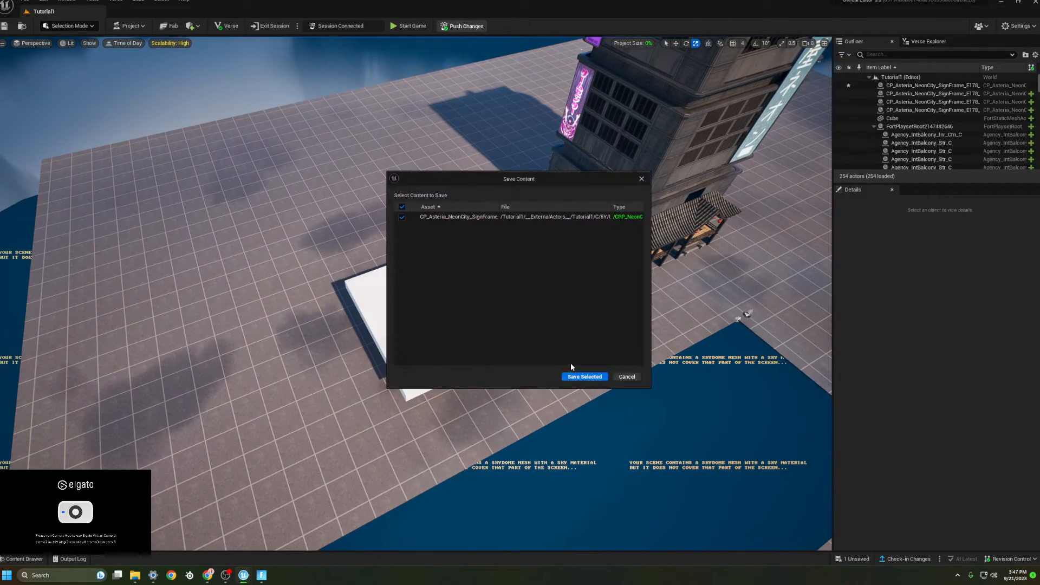
{"action": "key", "text": "alt+Tab"}
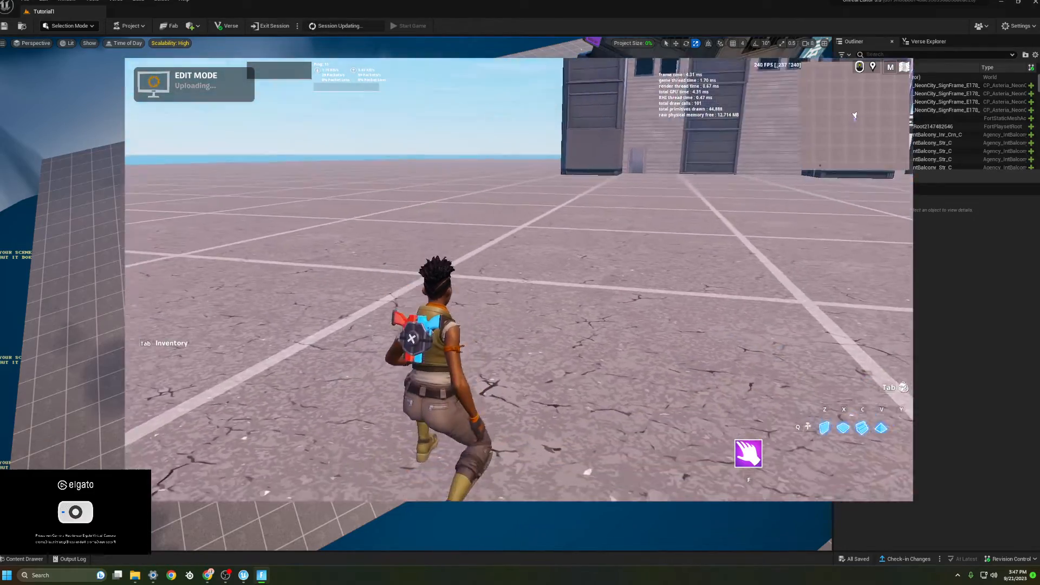
- Inspect the tower, signs and white slab in the editor viewport and switch back to the Fortnite client
{"action": "key", "text": "alt+Tab"}
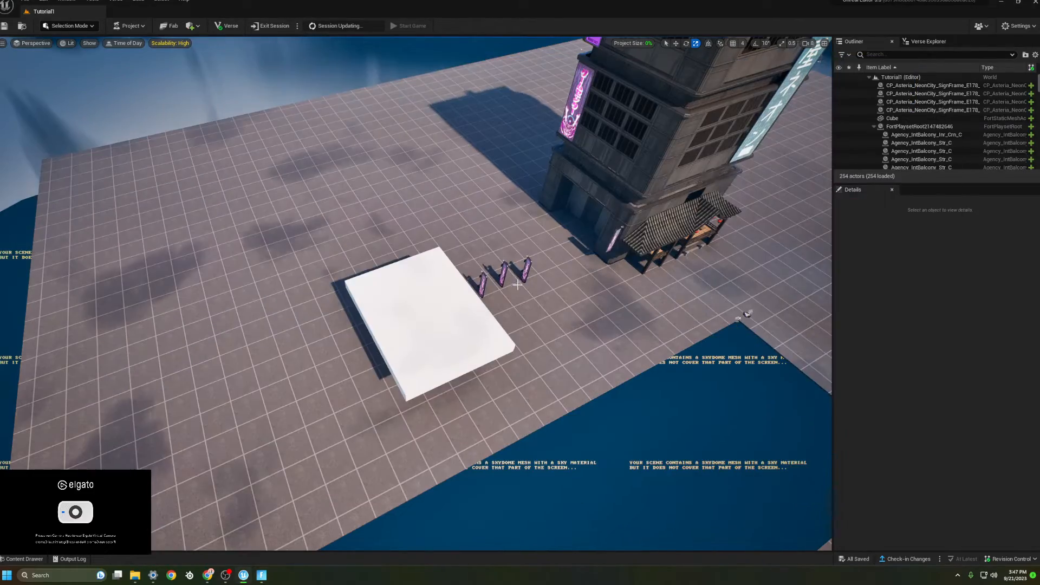
{"action": "right_click_drag", "start_coordinate": [518, 284], "coordinate": [634, 271]}
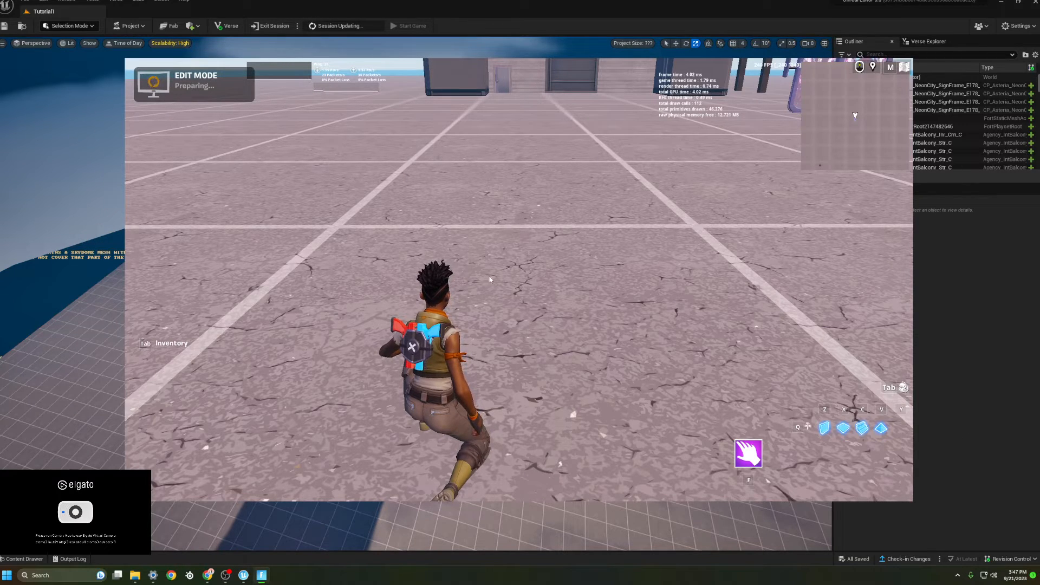
{"action": "left_click", "coordinate": [18, 314]}
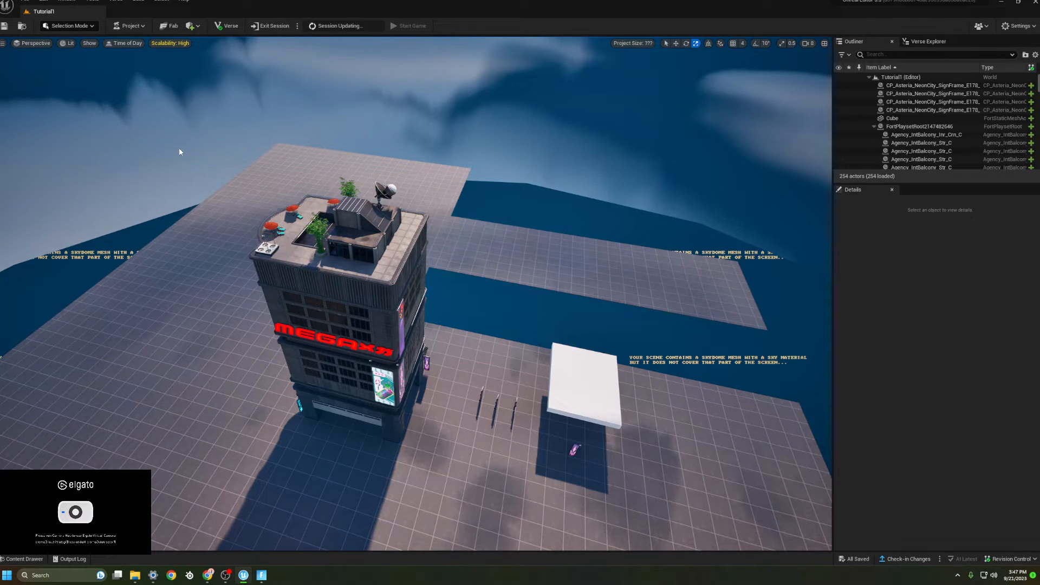
{"action": "left_click", "coordinate": [260, 577]}
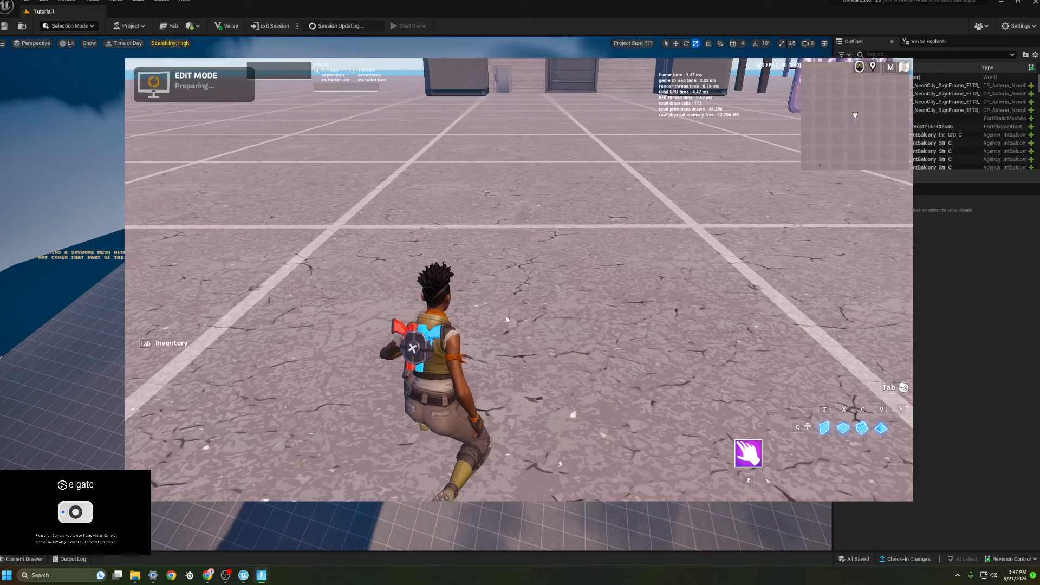
{"action": "left_click", "coordinate": [507, 320]}
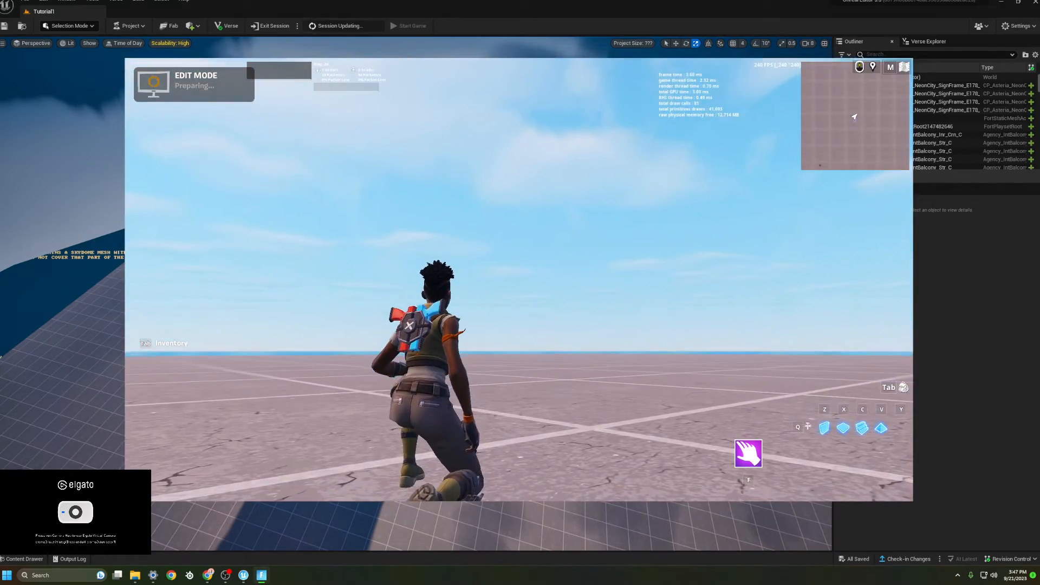
{"action": "key", "text": "ctrl"}
{"action": "key", "text": "ctrl"}
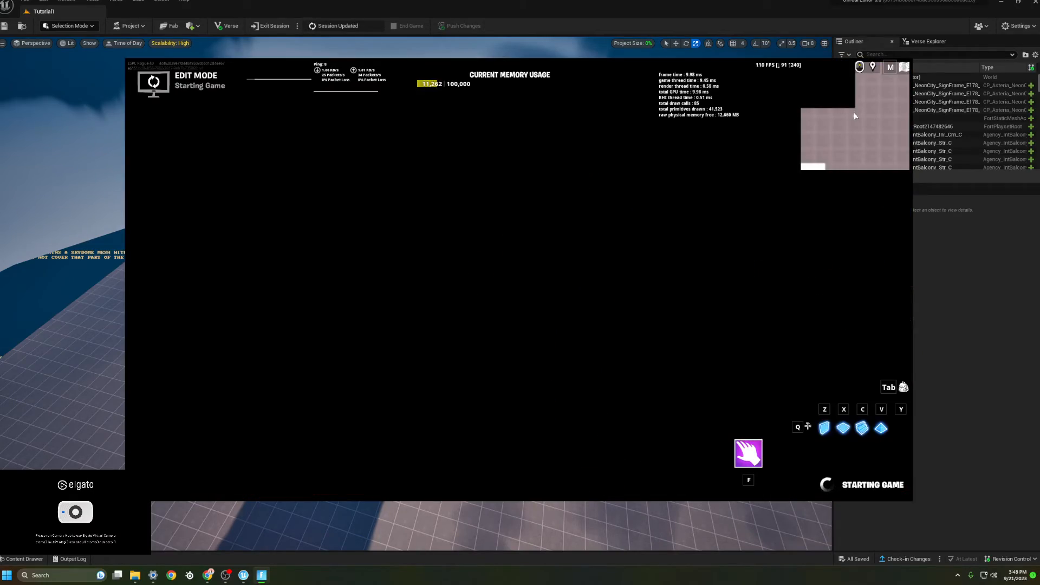
- Walk around the running game to examine the floating slab and pasted signs, and end the game
{"action": "key", "text": "s"}
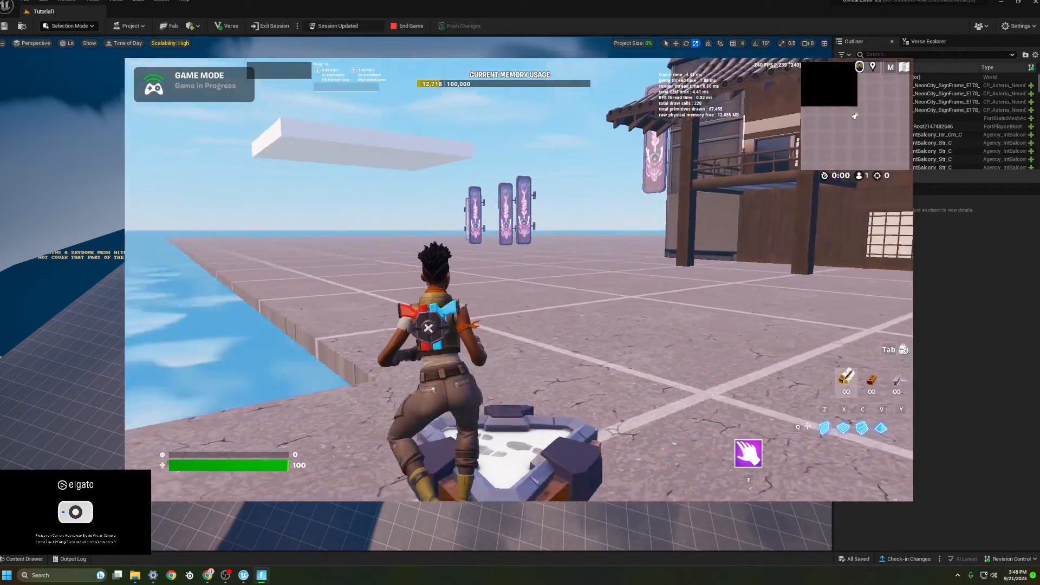
{"action": "key", "text": "w"}
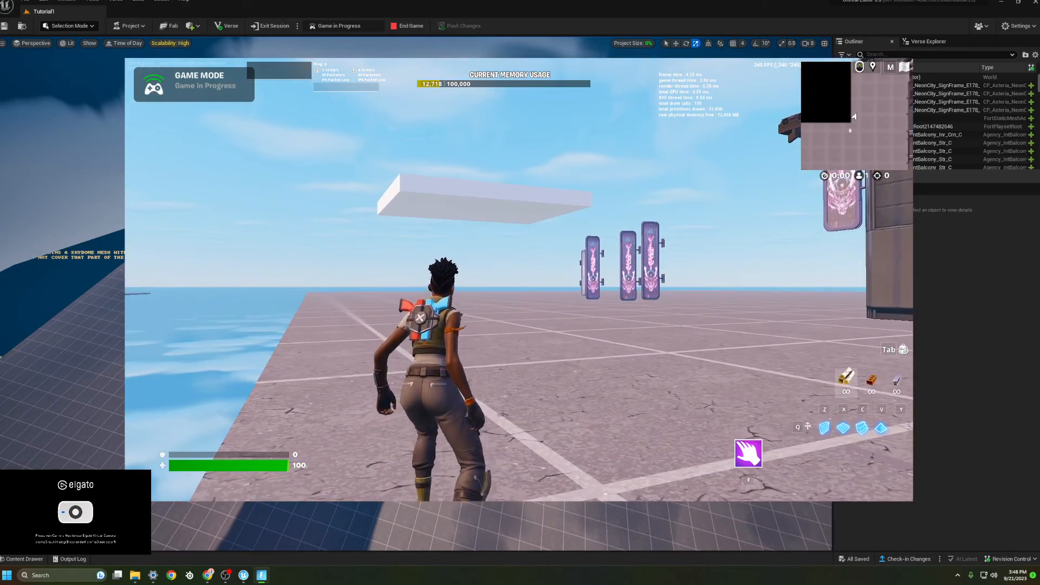
{"action": "key", "text": "Escape"}
{"action": "left_click", "coordinate": [356, 318]}
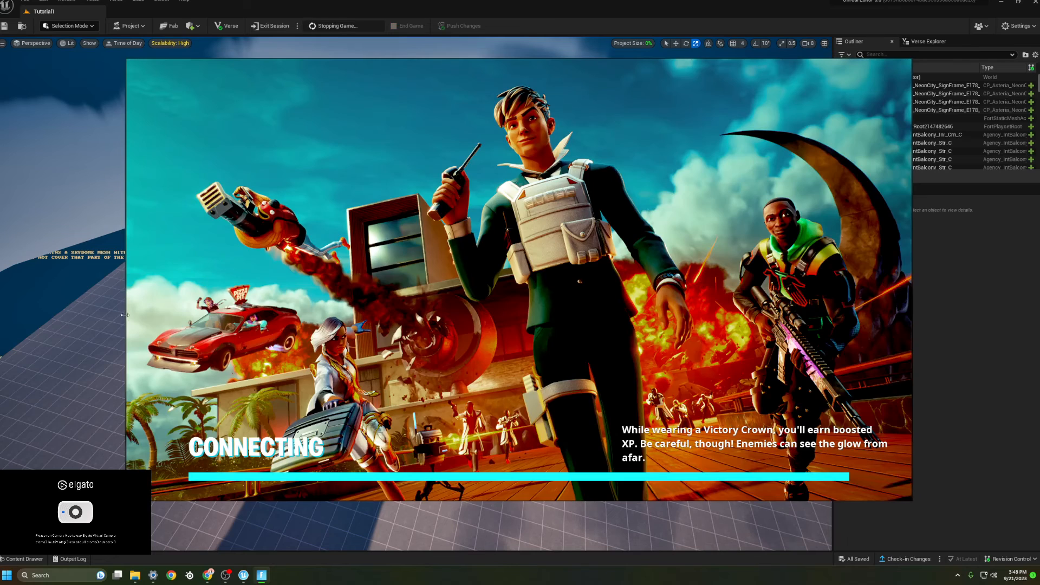